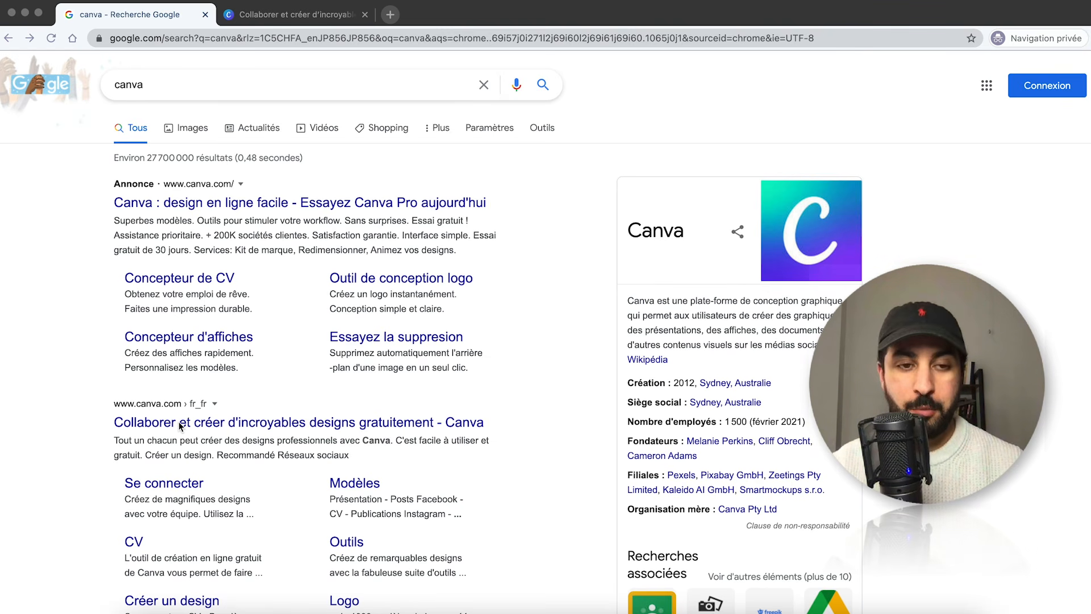
- Switch to the Canva home page and enter "document a4" in the template search
left_click(279, 16)
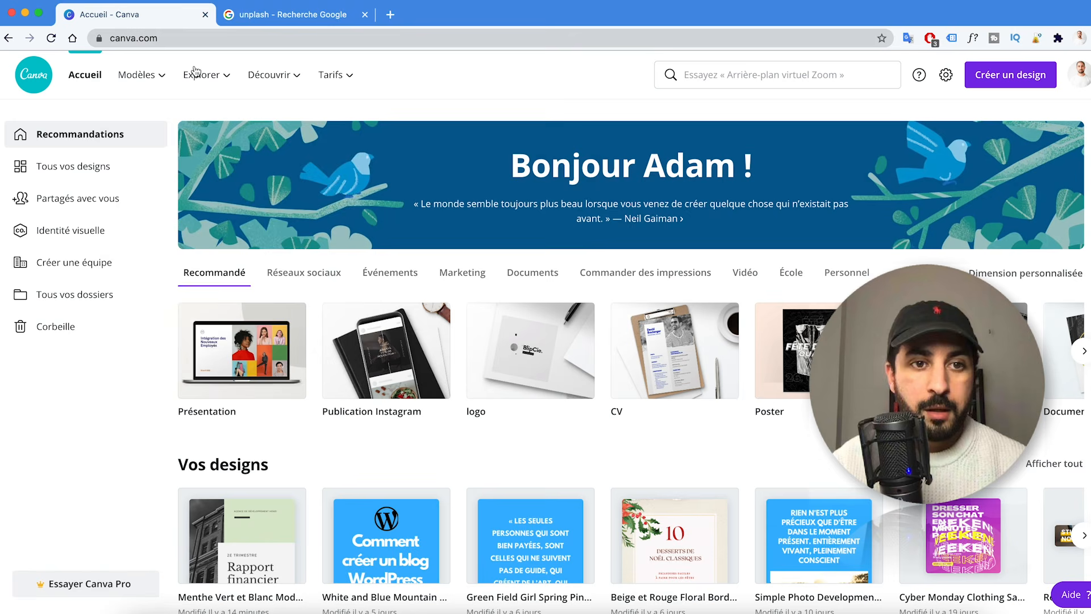
left_click(201, 74)
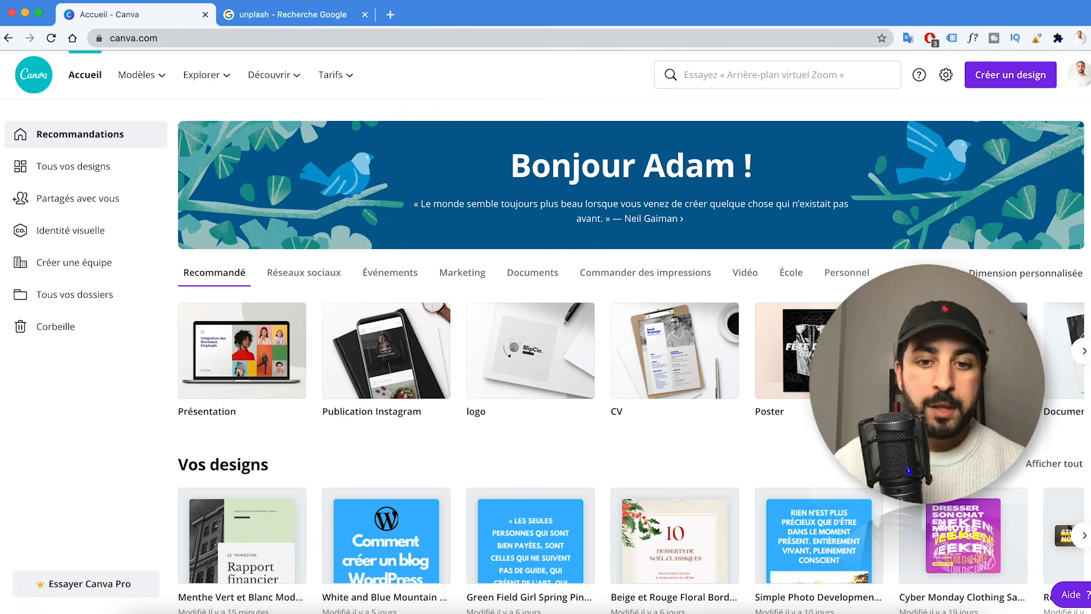
left_click(667, 84)
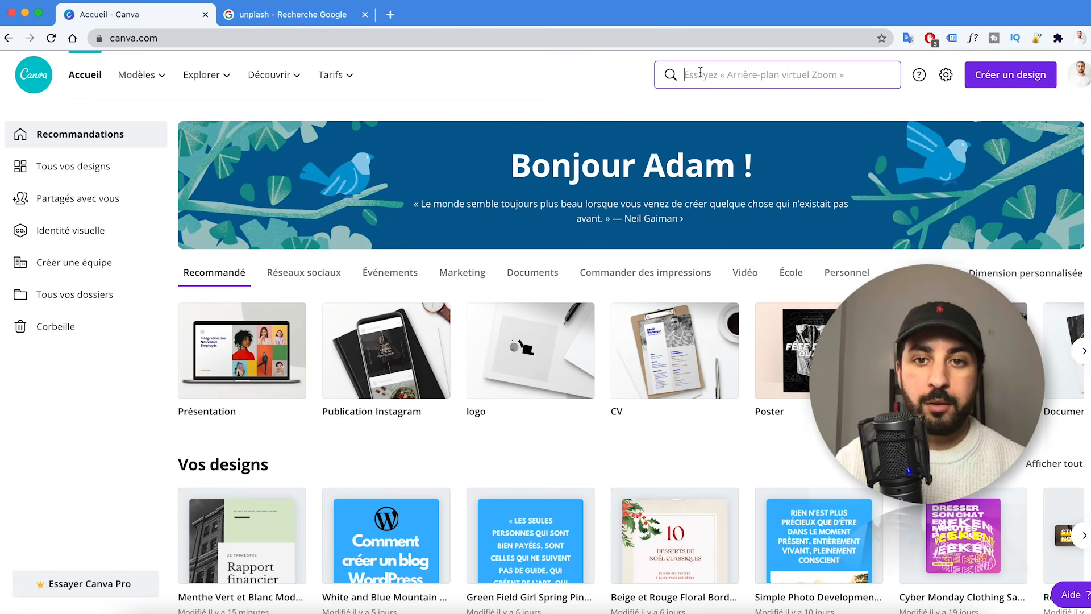
type("document a4")
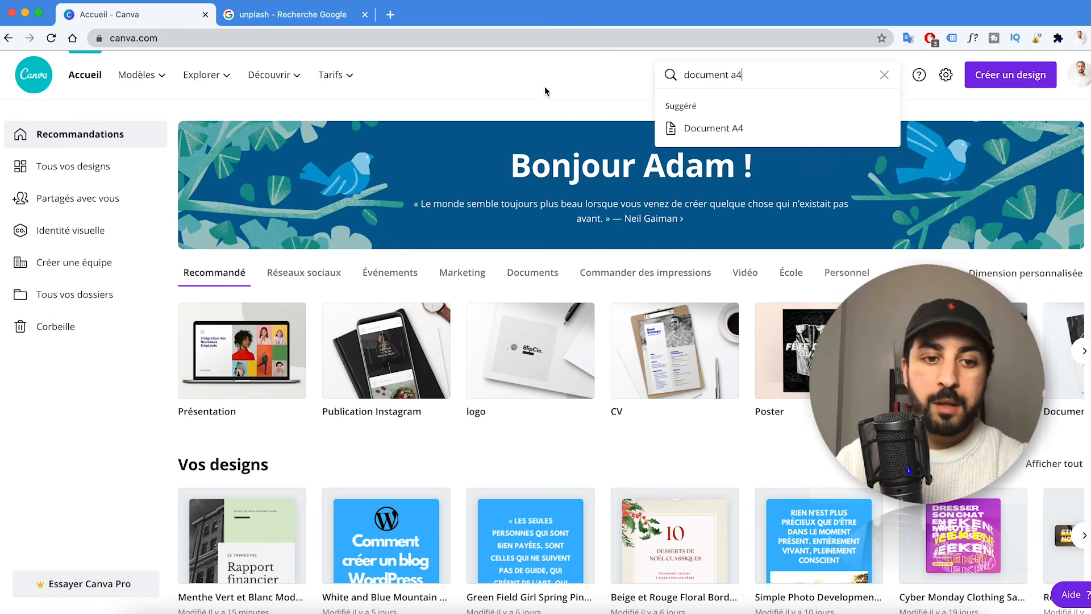
left_click(544, 88)
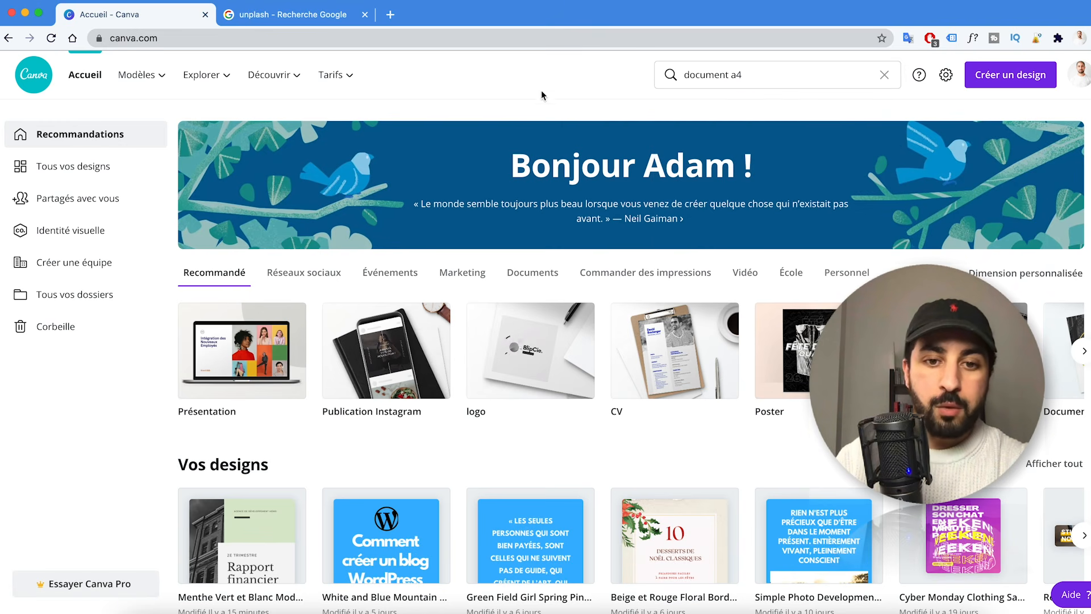
- Open the Document A4 template category from the recommended design types
scroll(455, 182, "down", 2)
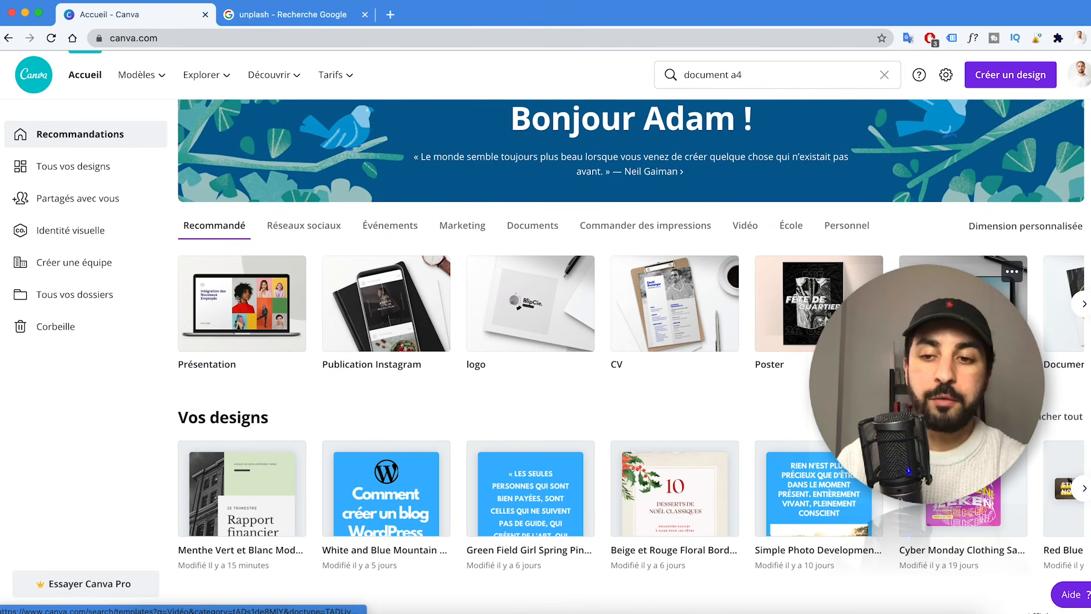
left_click(1083, 304)
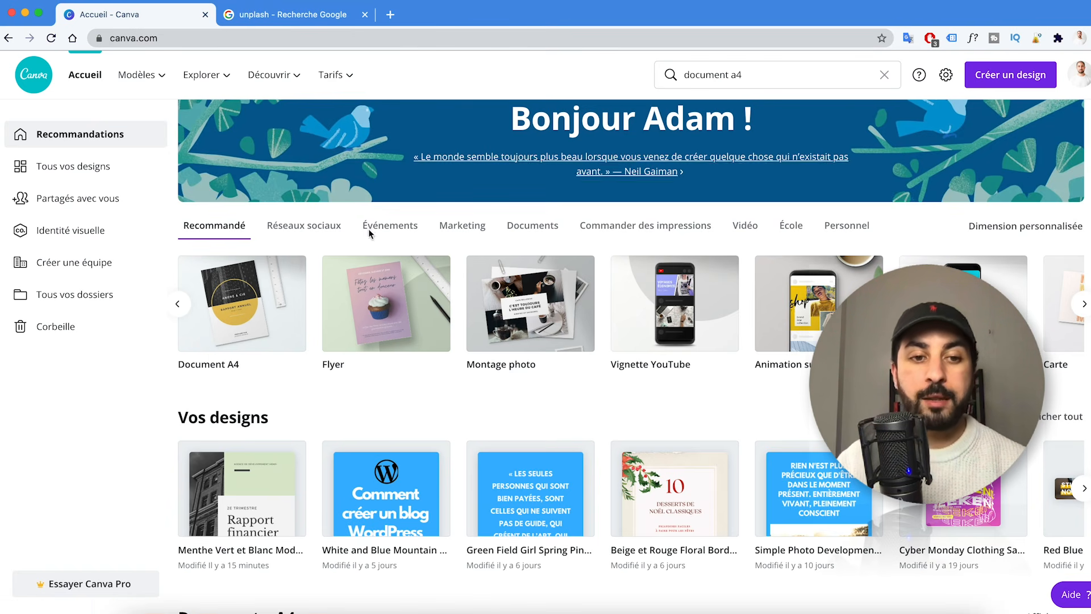
left_click(268, 323)
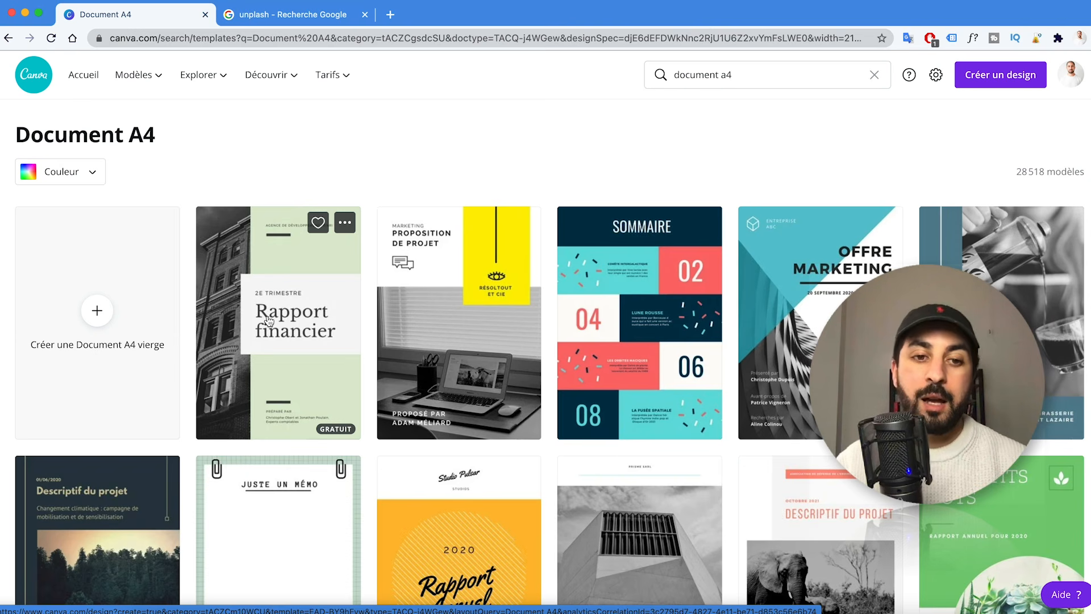
- Browse the Document A4 templates for a suitable report or cover layout
scroll(269, 321, "down", 12)
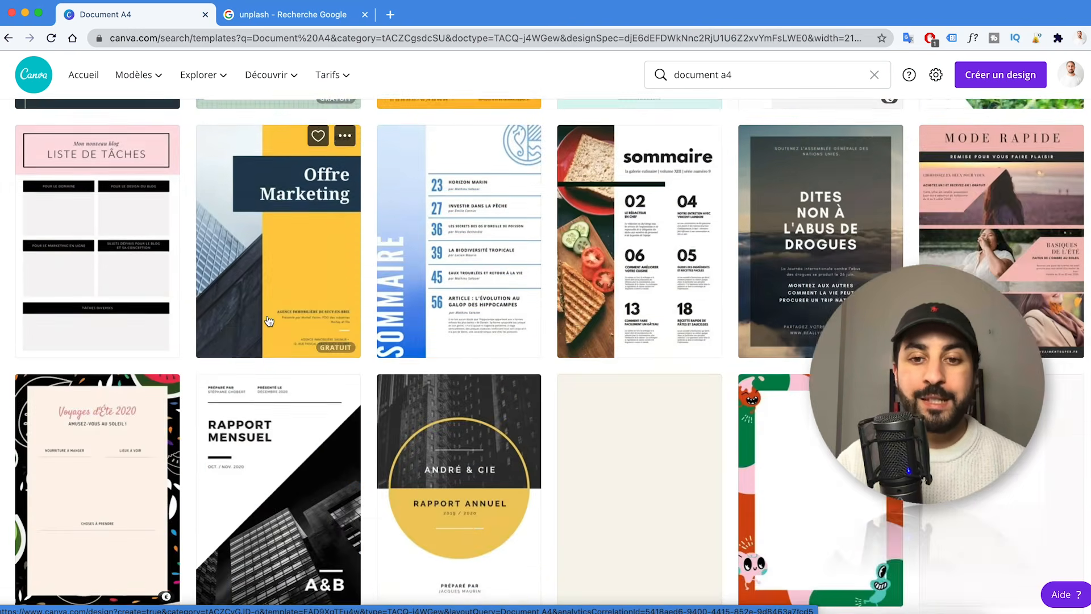
scroll(268, 321, "down", 15)
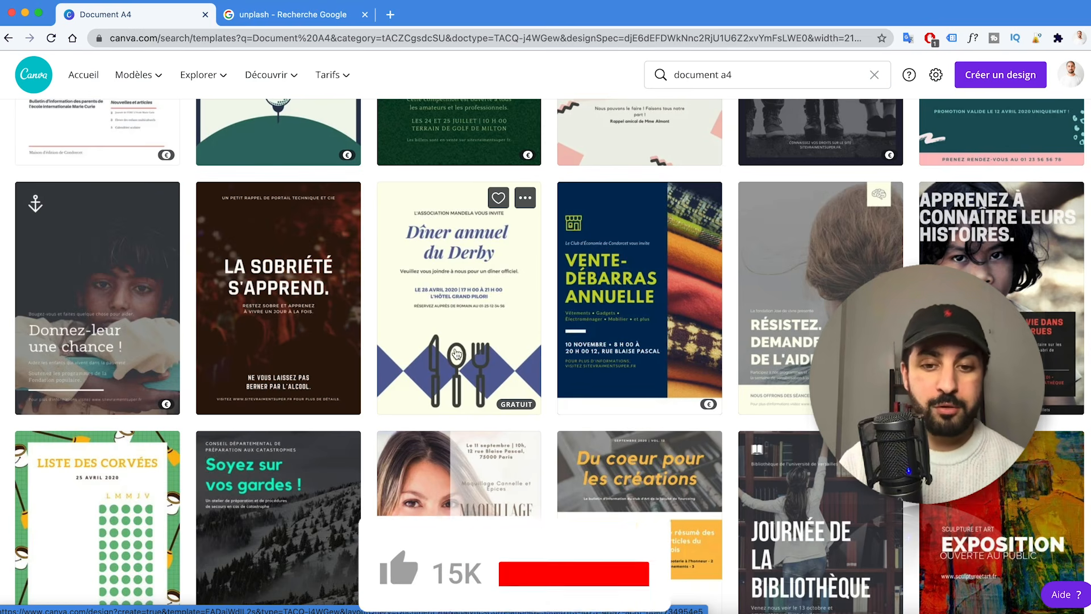
scroll(463, 351, "down", 10)
scroll(456, 356, "down", 5)
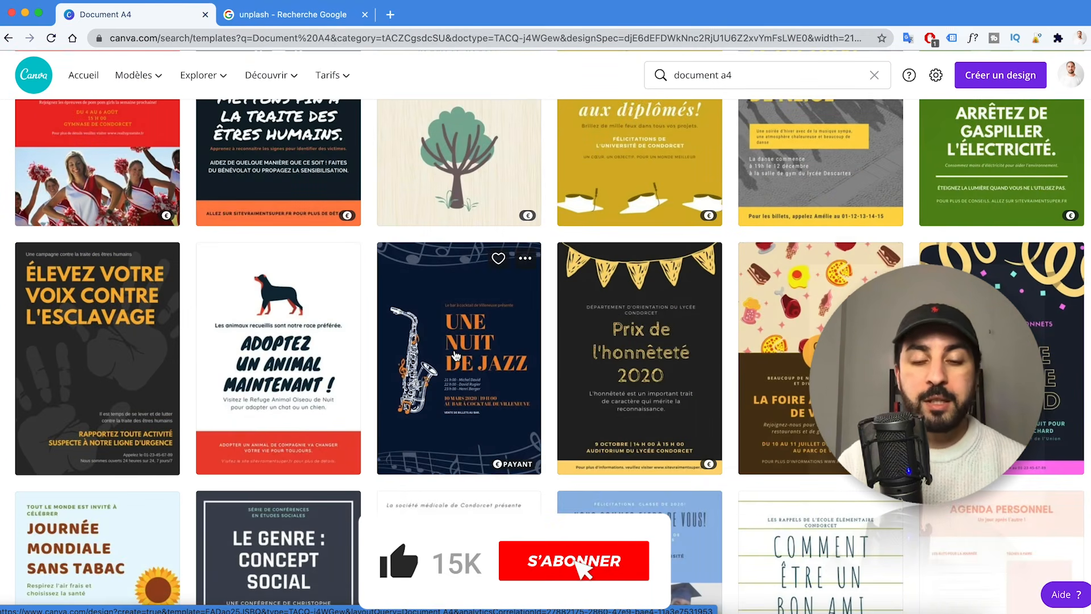
scroll(457, 355, "down", 15)
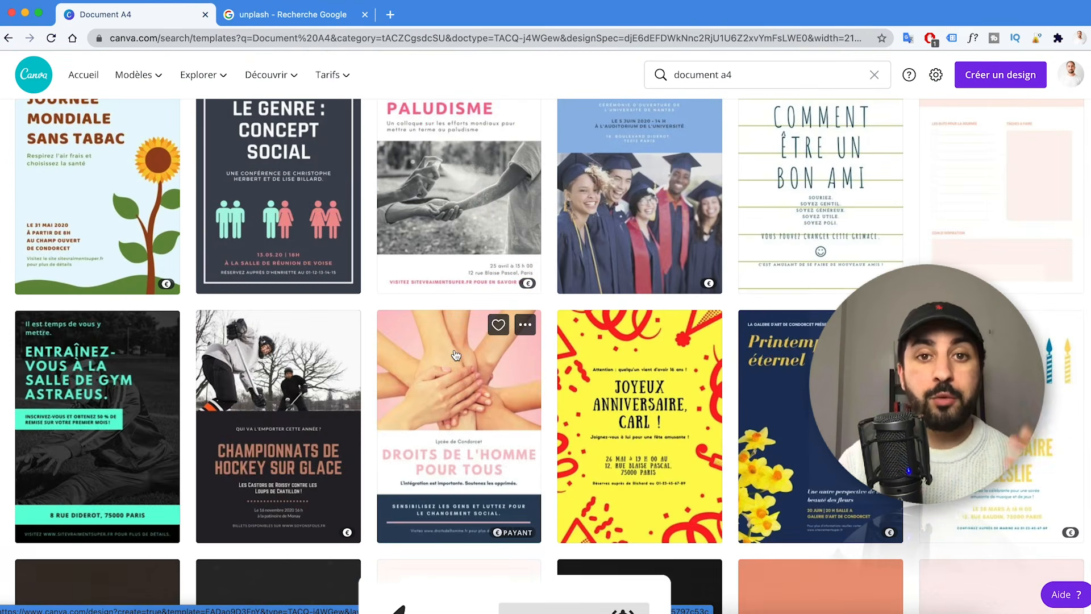
scroll(456, 356, "down", 15)
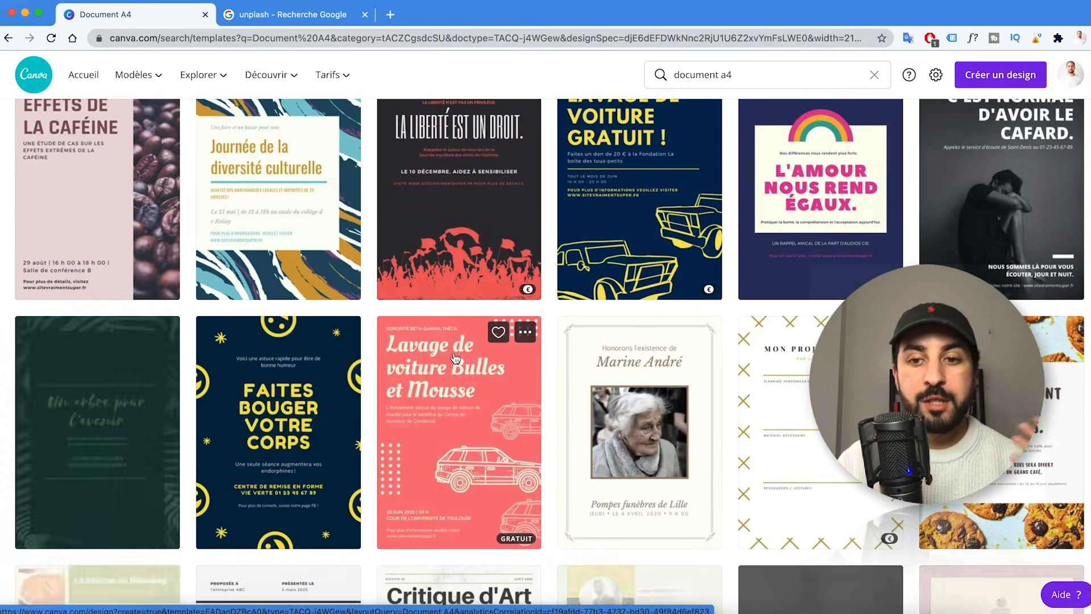
scroll(455, 359, "up", 4)
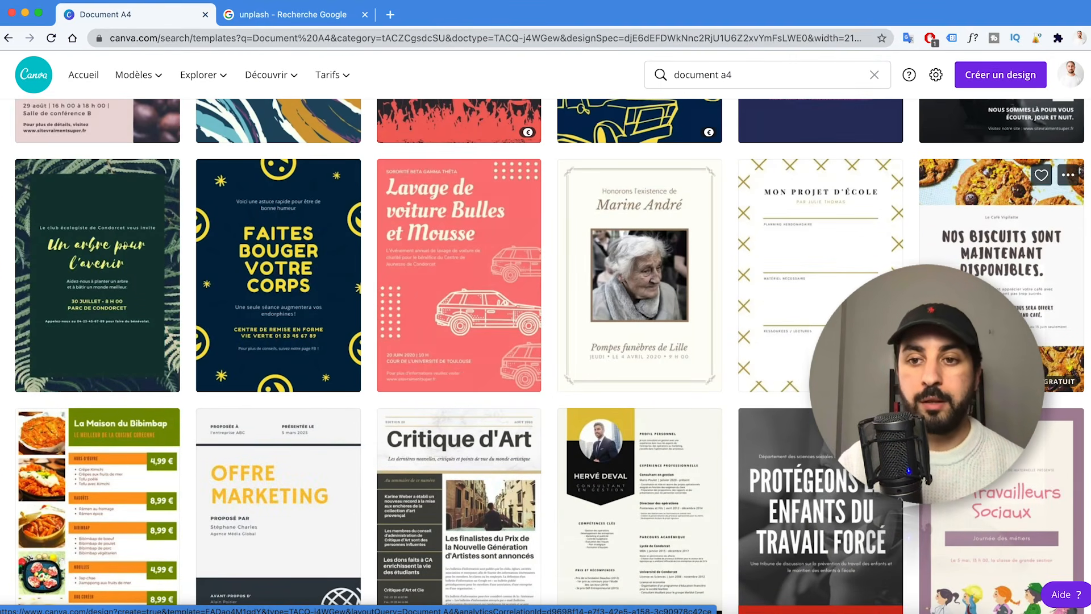
scroll(966, 273, "down", 6)
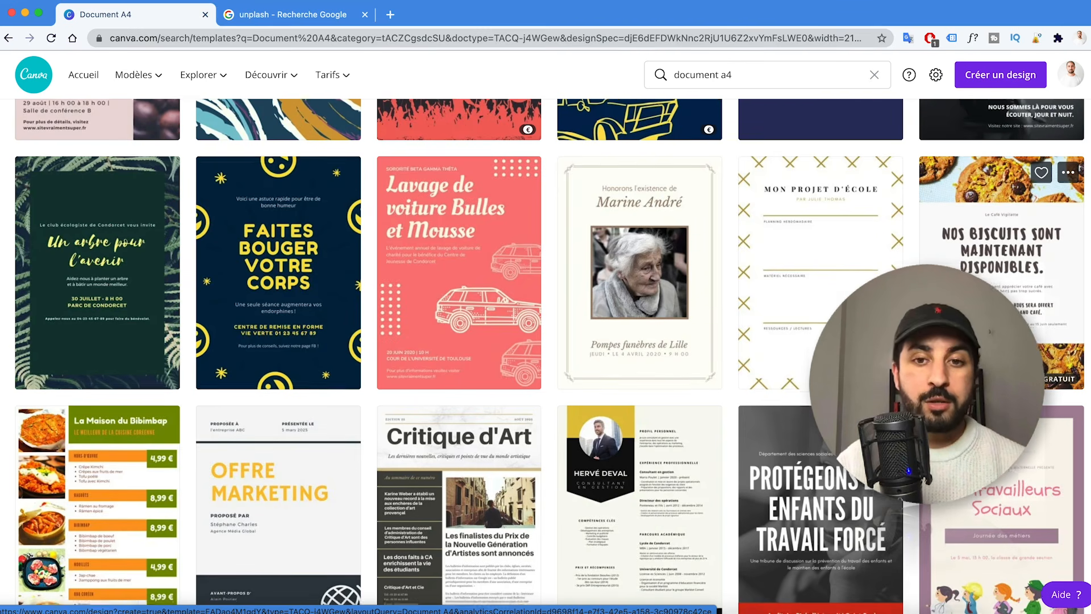
scroll(966, 273, "down", 1)
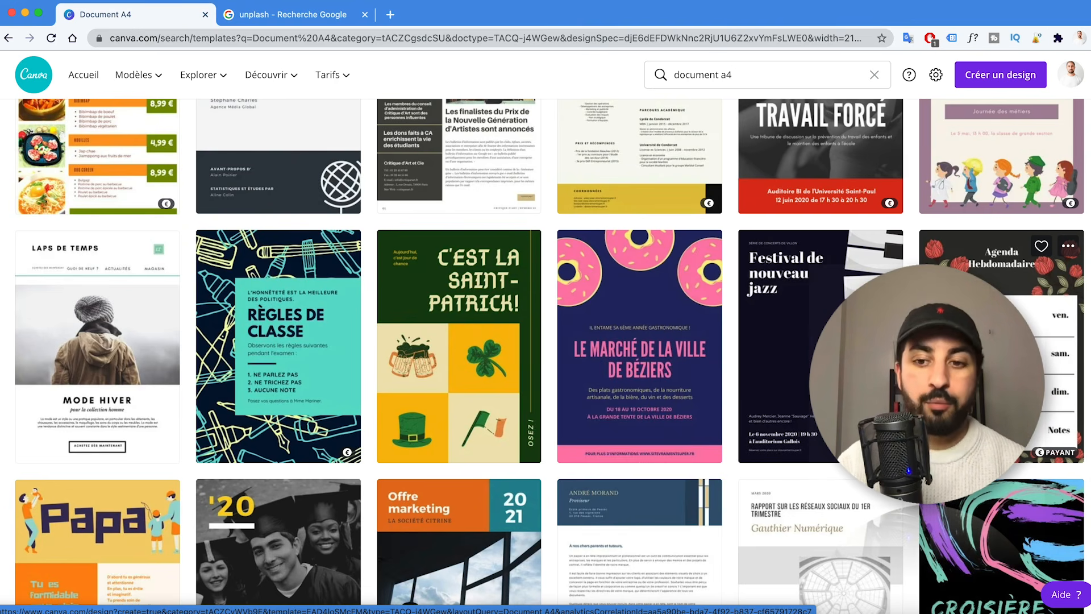
scroll(966, 273, "down", 20)
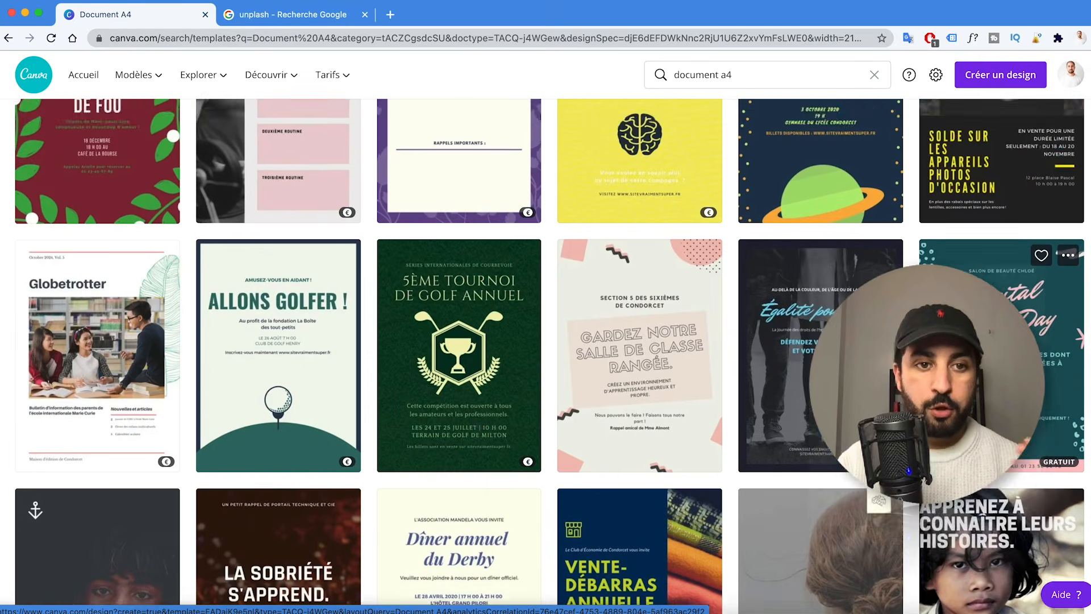
scroll(966, 273, "up", 20)
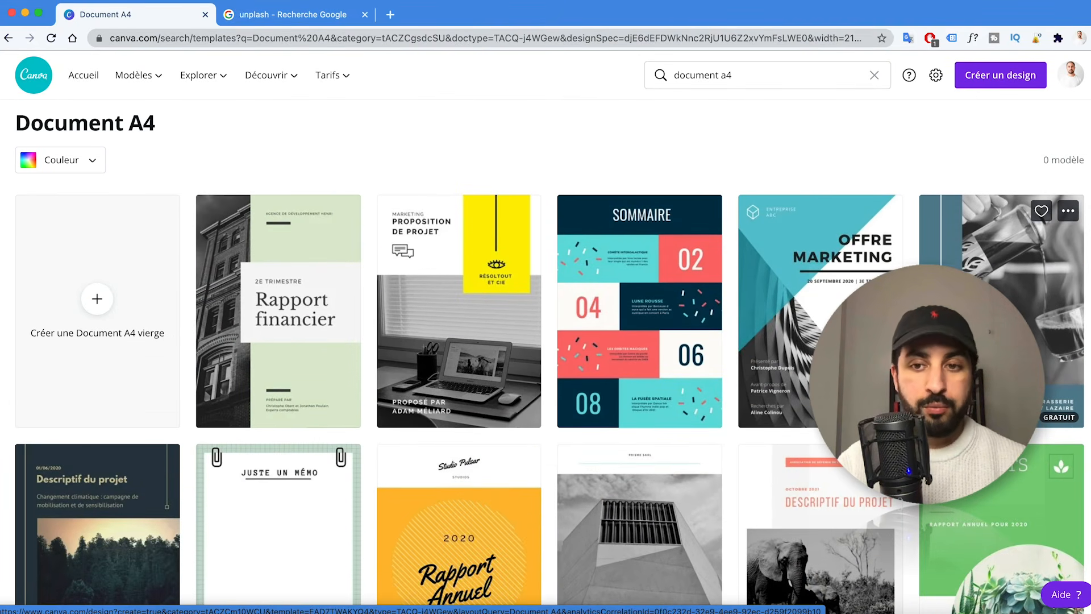
- Open the green and white "Rapport financier" template as a new design and review its page layouts
left_click(285, 293)
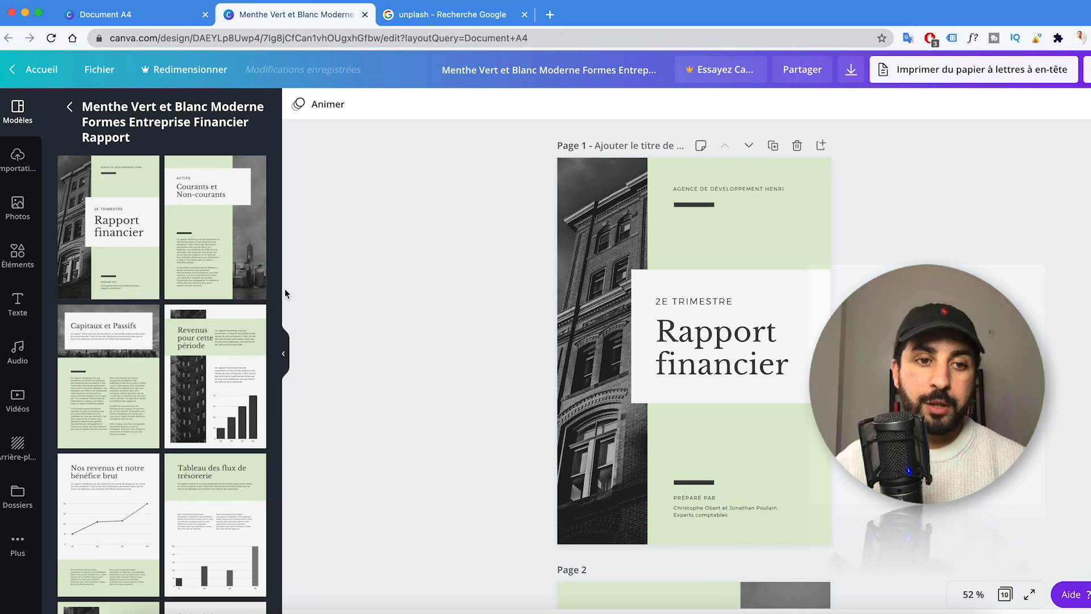
scroll(263, 290, "down", 5)
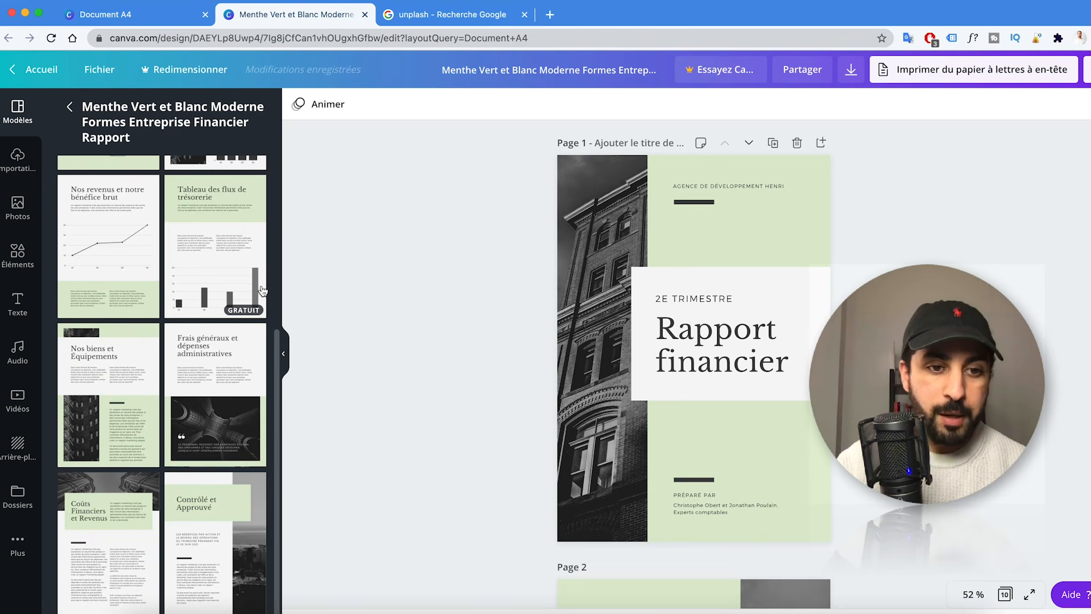
scroll(253, 278, "up", 5)
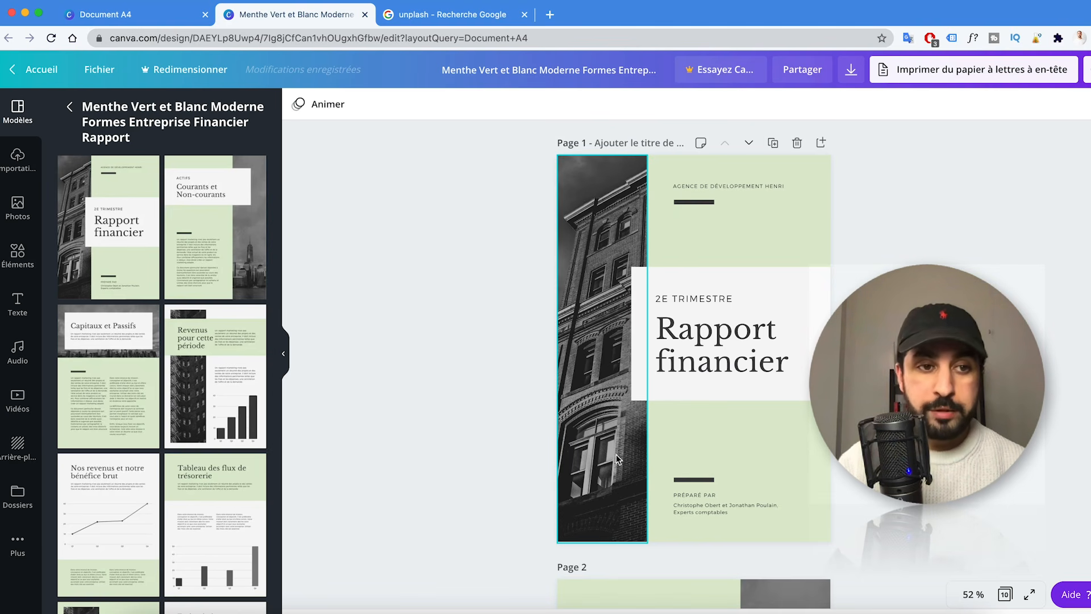
- Look through the photo, element, text, audio and video libraries available for the design
left_click(12, 219)
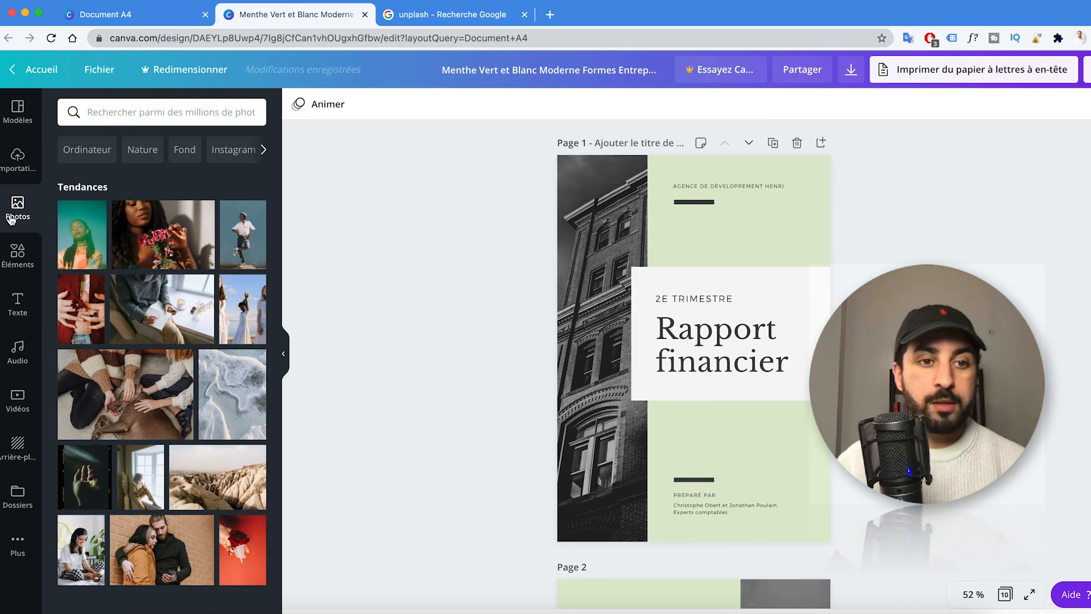
left_click(18, 252)
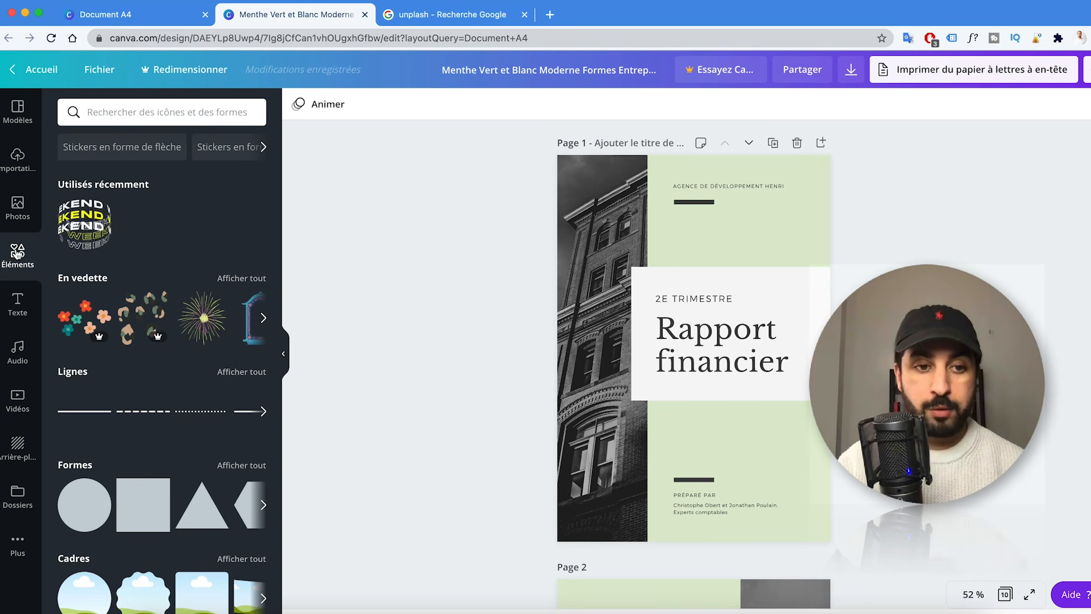
left_click(28, 291)
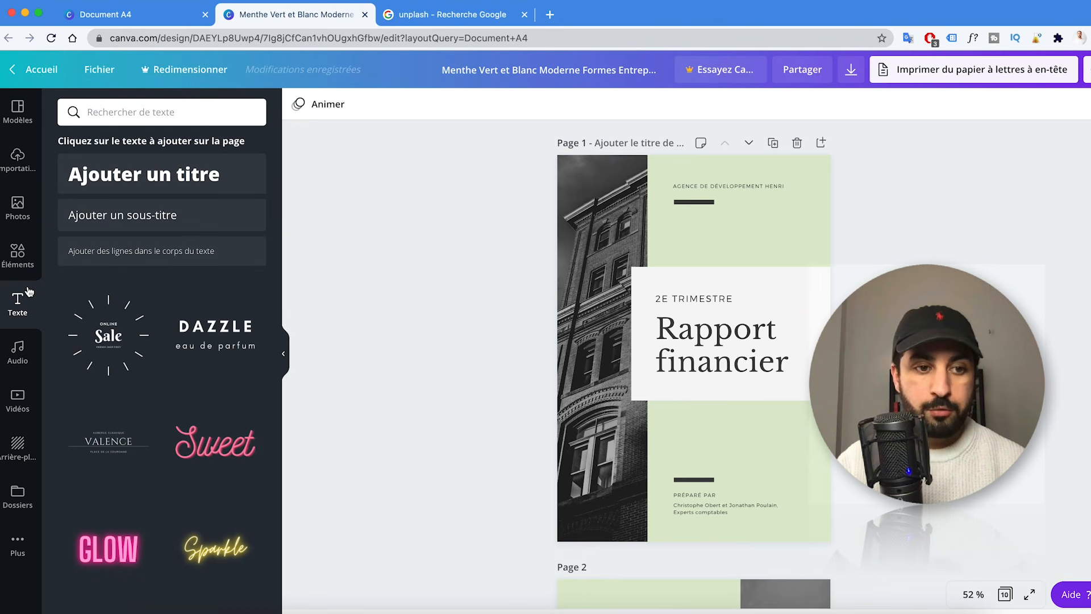
left_click(17, 352)
left_click(28, 408)
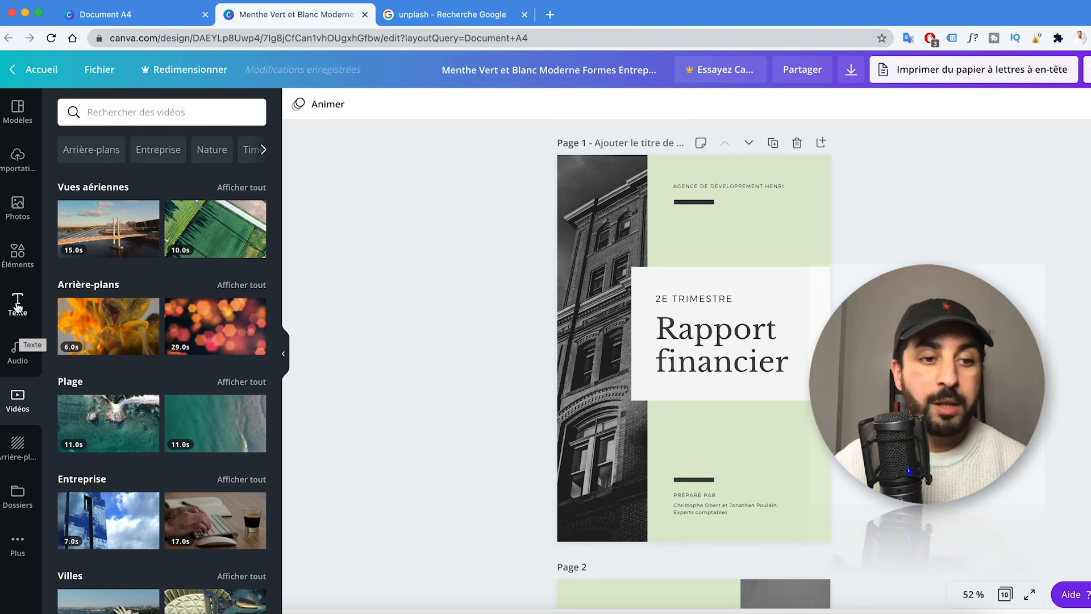
left_click(17, 307)
- Return to the general template library and examine the suggested, financial, annual and daily report templates
left_click(23, 116)
left_click(66, 109)
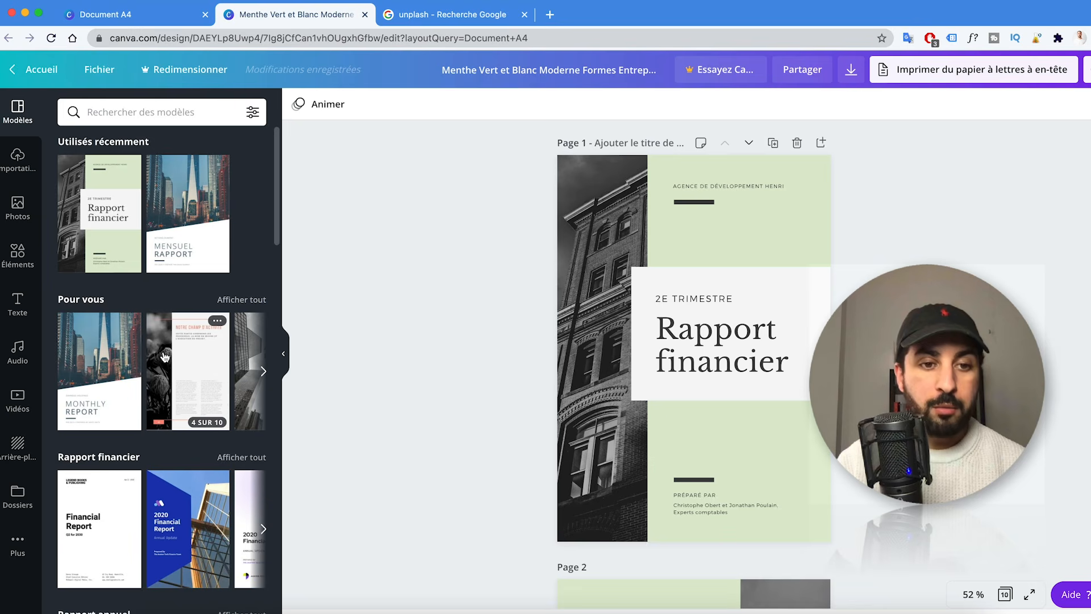
scroll(164, 357, "down", 3)
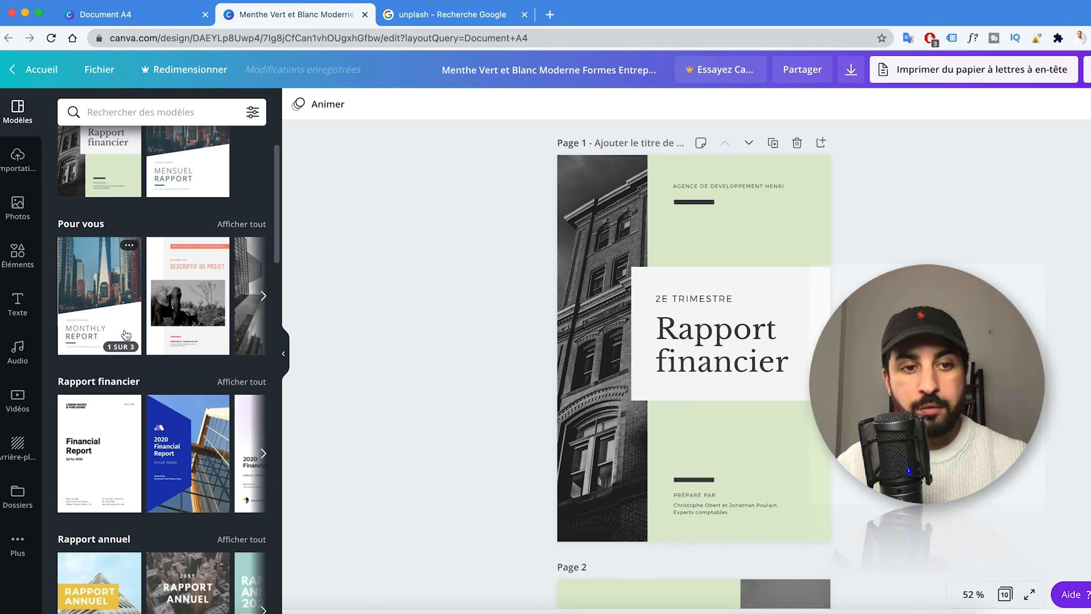
left_click(262, 295)
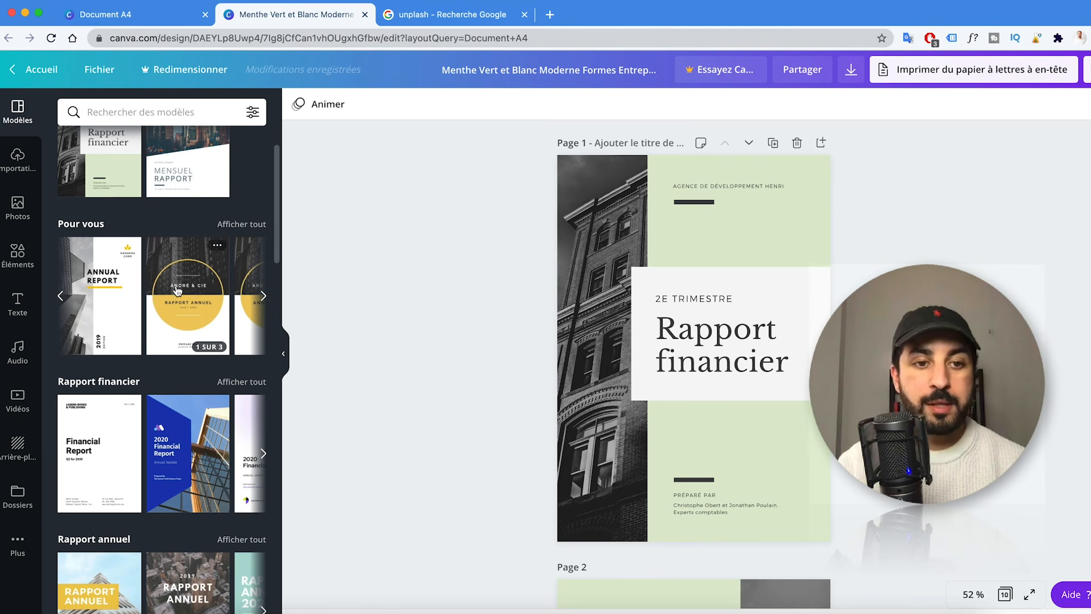
scroll(148, 278, "down", 6)
scroll(120, 259, "up", 2)
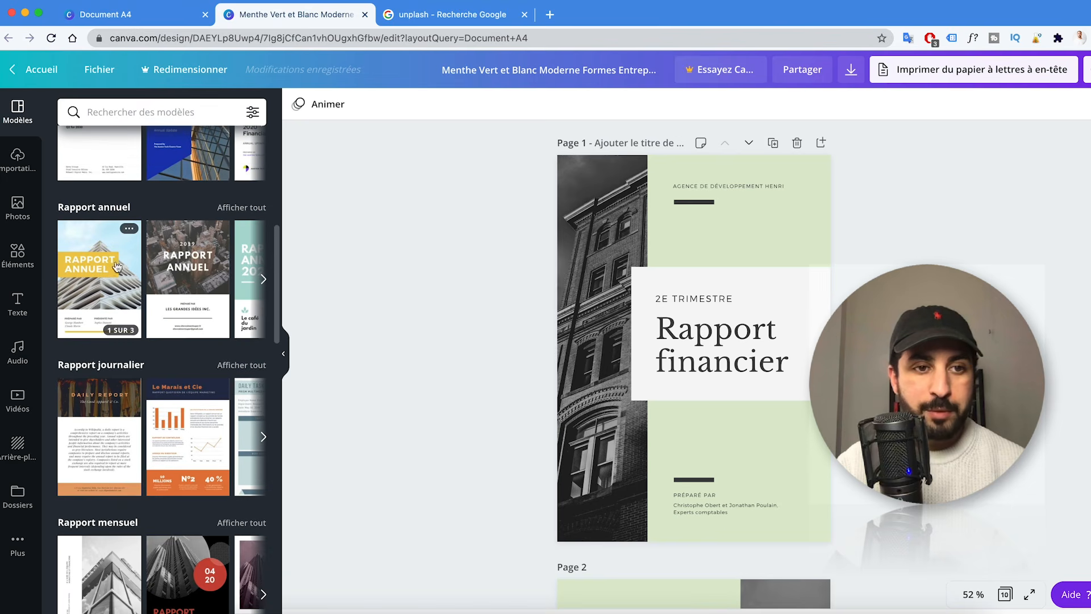
scroll(120, 258, "up", 1)
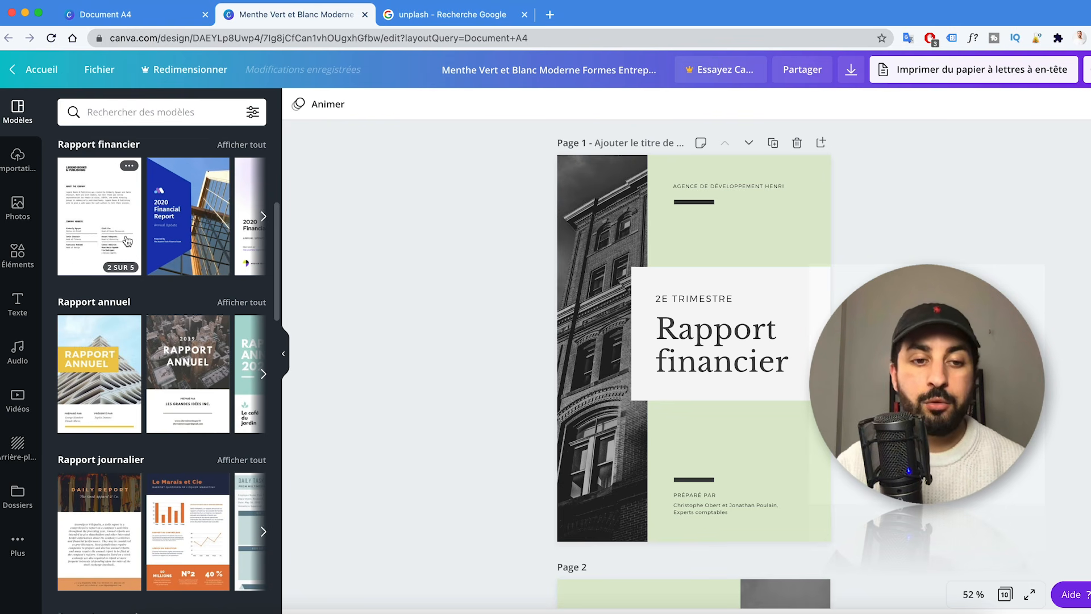
scroll(127, 241, "up", 5)
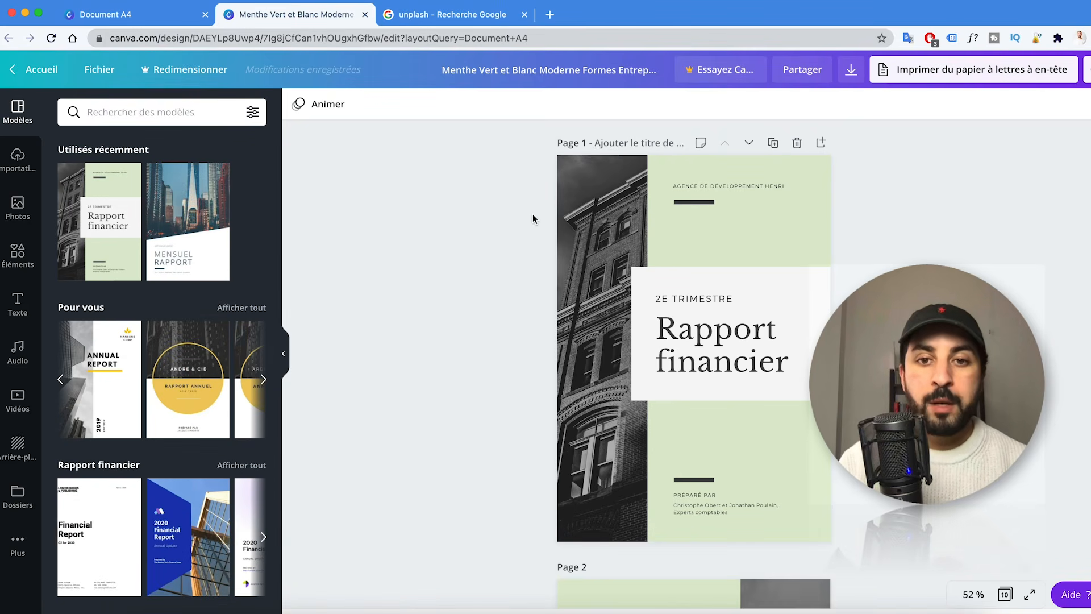
- Replace the cover title "Rapport financier" with "Créer un E-Book lucratif"
left_click(703, 331)
double_click(703, 328)
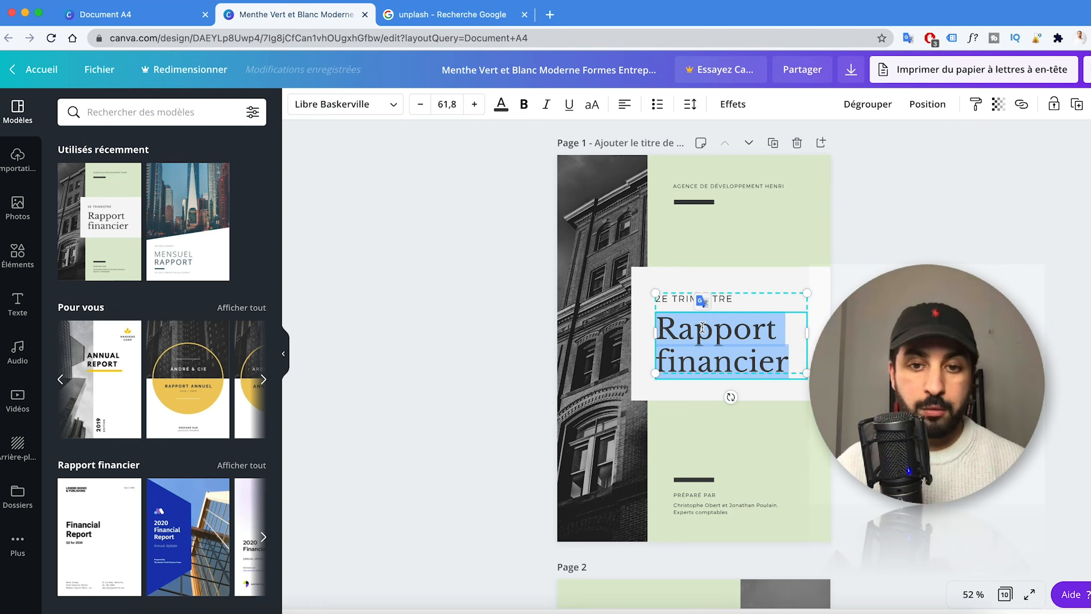
type("C")
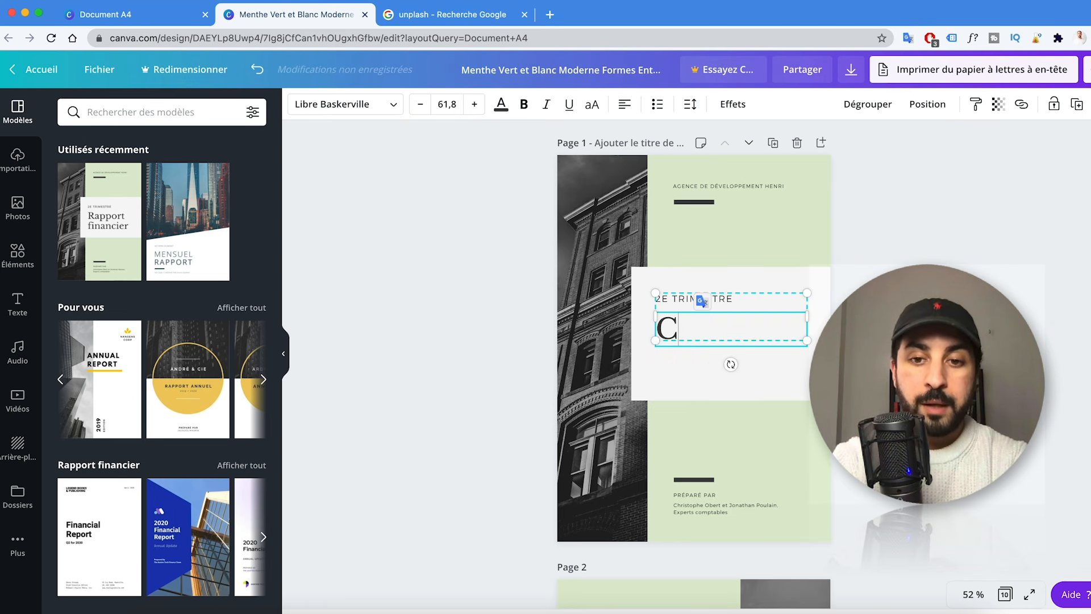
type("réer un boo")
key("BackSpace")
key("BackSpace")
key("BackSpace")
type("eook")
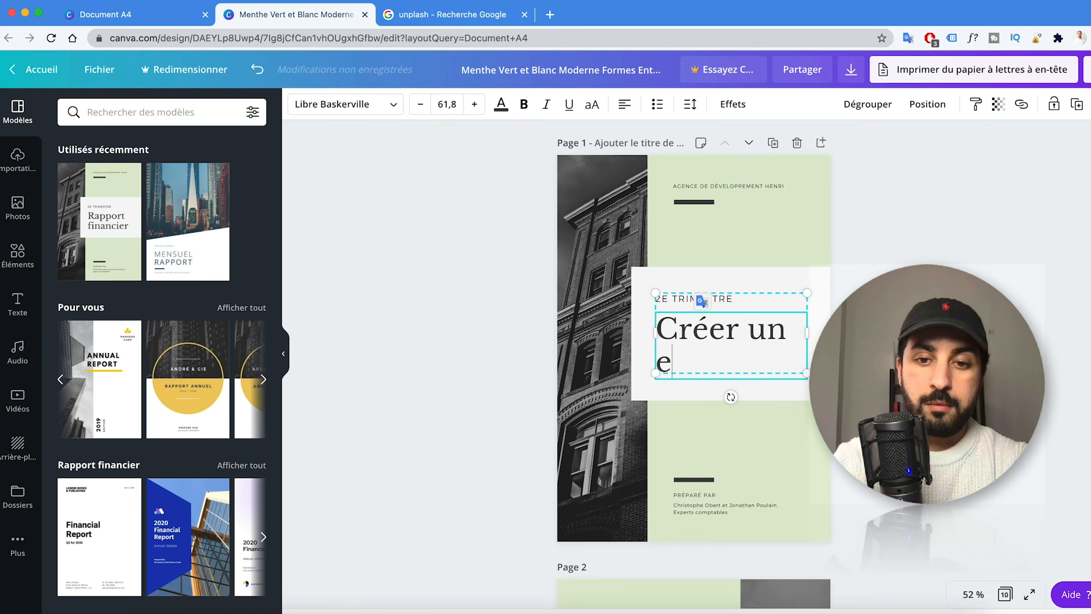
key("BackSpace")
type("E")
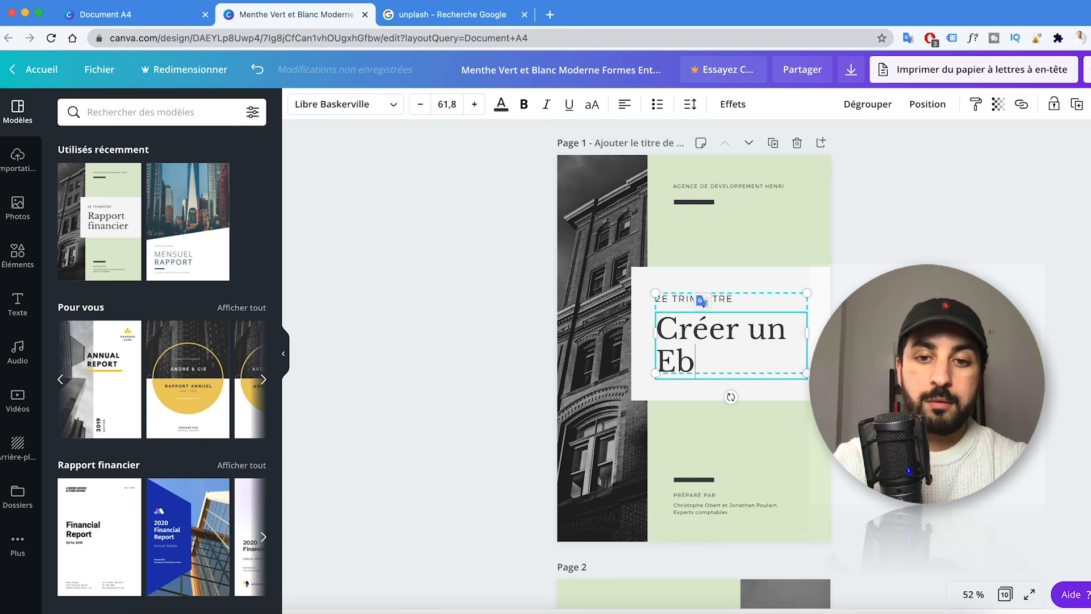
type("-Book")
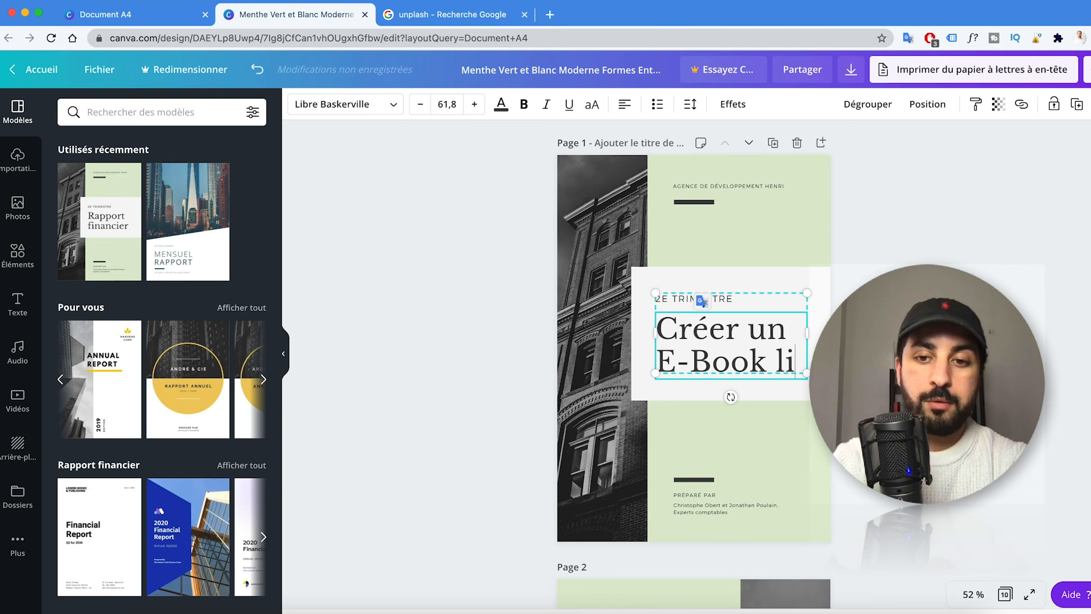
type(" lucratif")
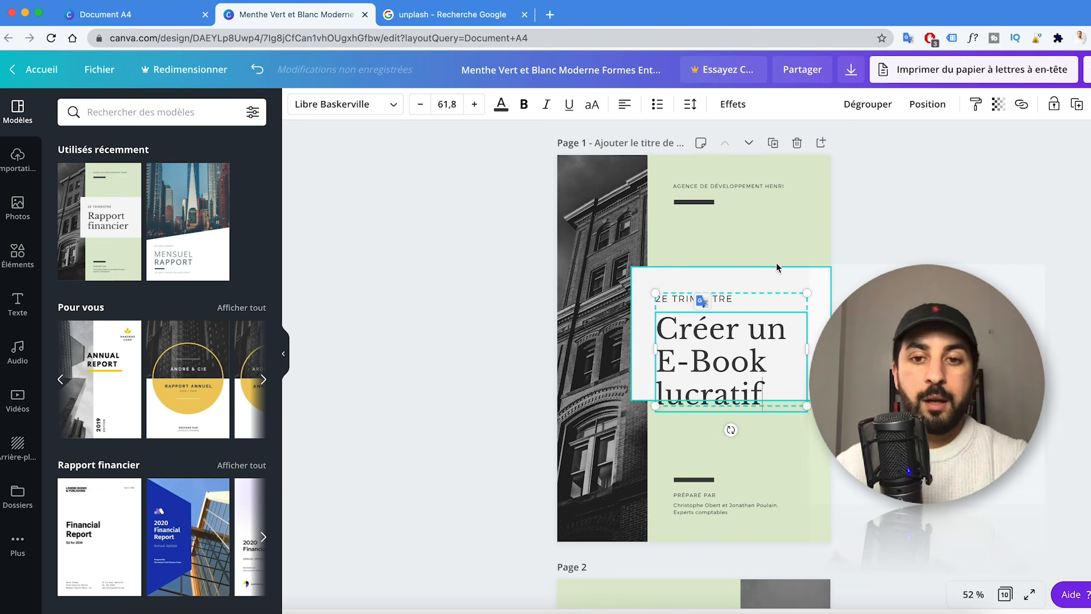
- Set the cover title's font size to 65,8
left_click(725, 298)
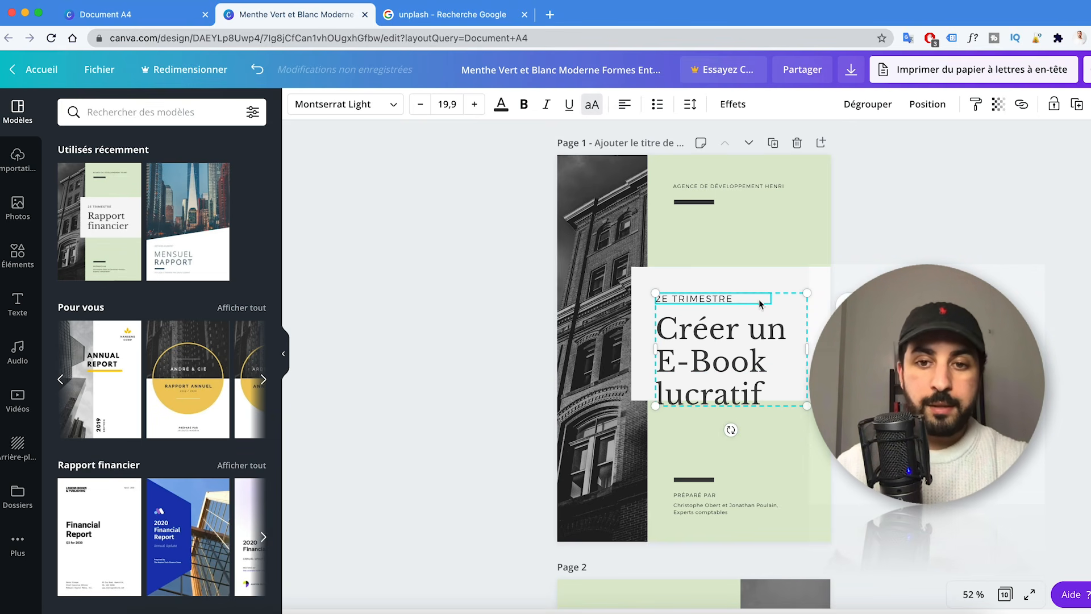
left_click(726, 297)
left_click(745, 334)
left_click(762, 337)
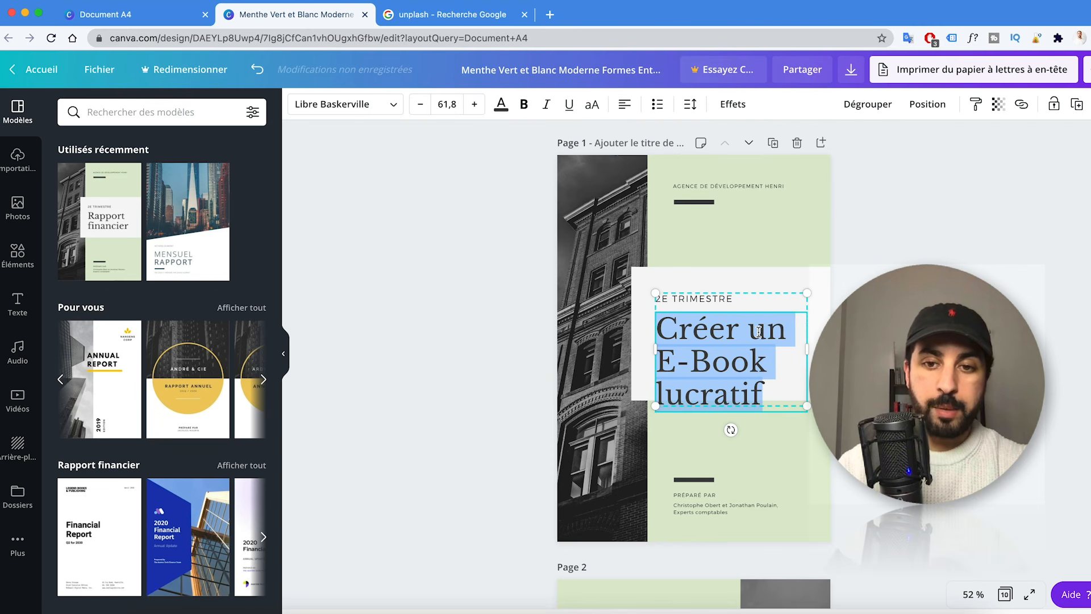
left_click(474, 104)
left_click(475, 104)
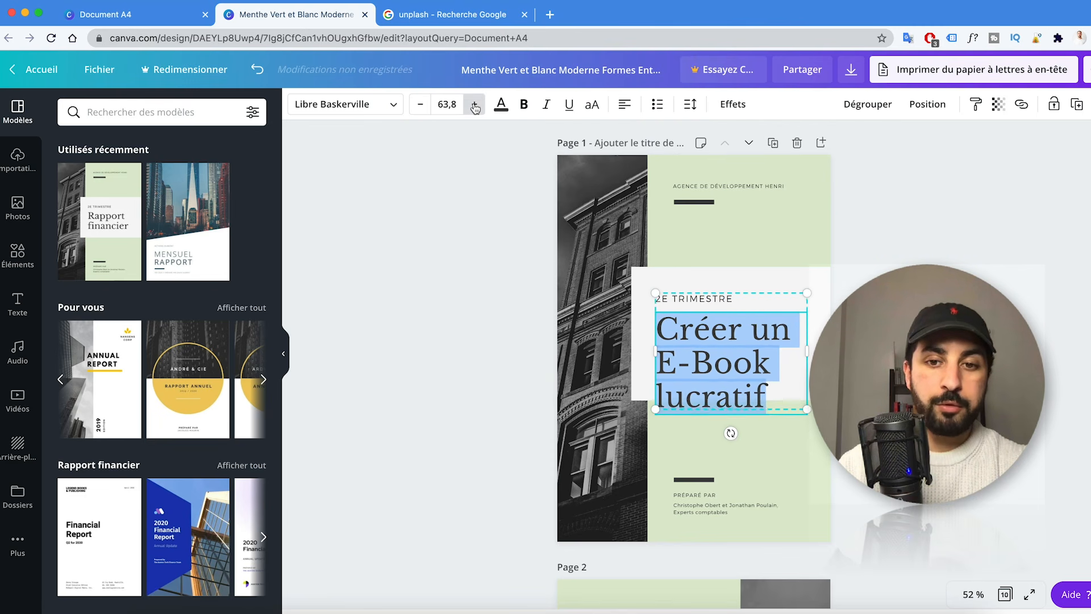
left_click(474, 105)
left_click(475, 104)
- Change the cover title's font to Montserrat Light and move the title and subtitle group slightly up
left_click(365, 108)
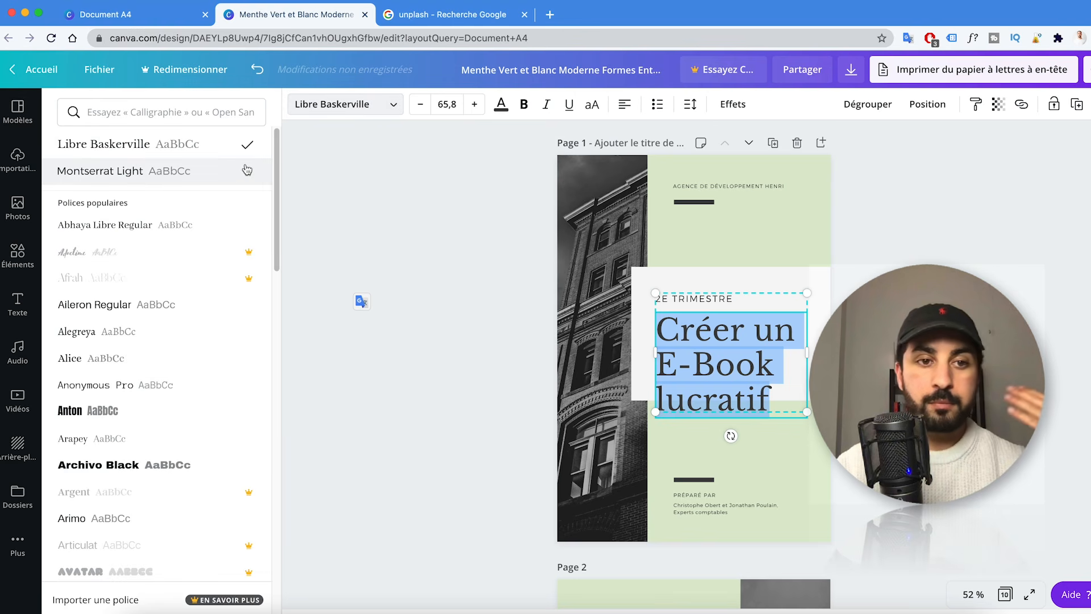
left_click(230, 172)
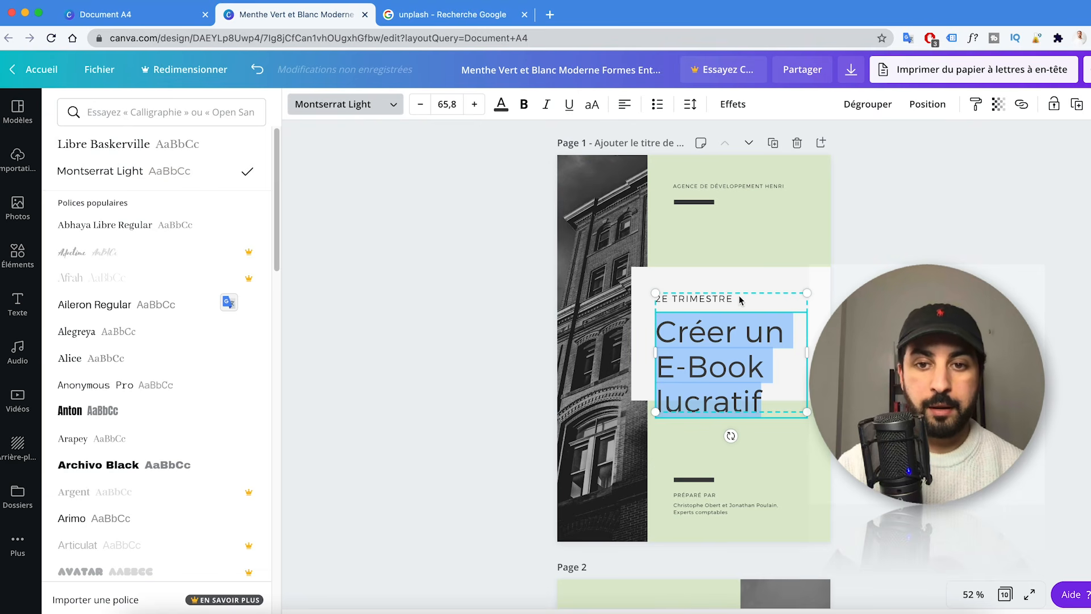
left_click_drag(735, 300, 734, 288)
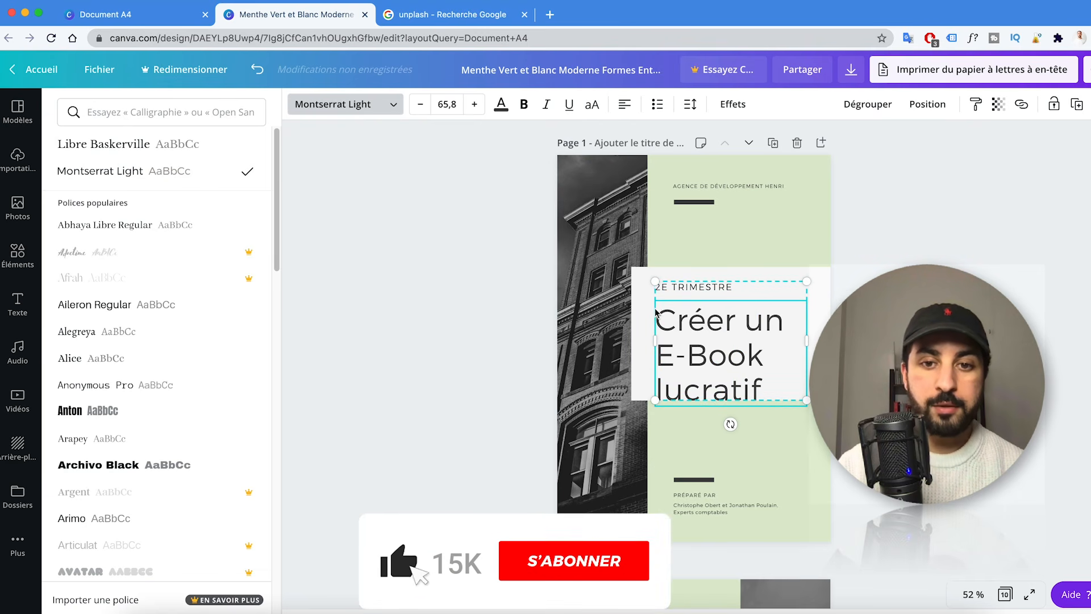
- Inspect the full extent of the cropped building photo on the cover, leaving the crop as it is
left_click(607, 278)
double_click(590, 194)
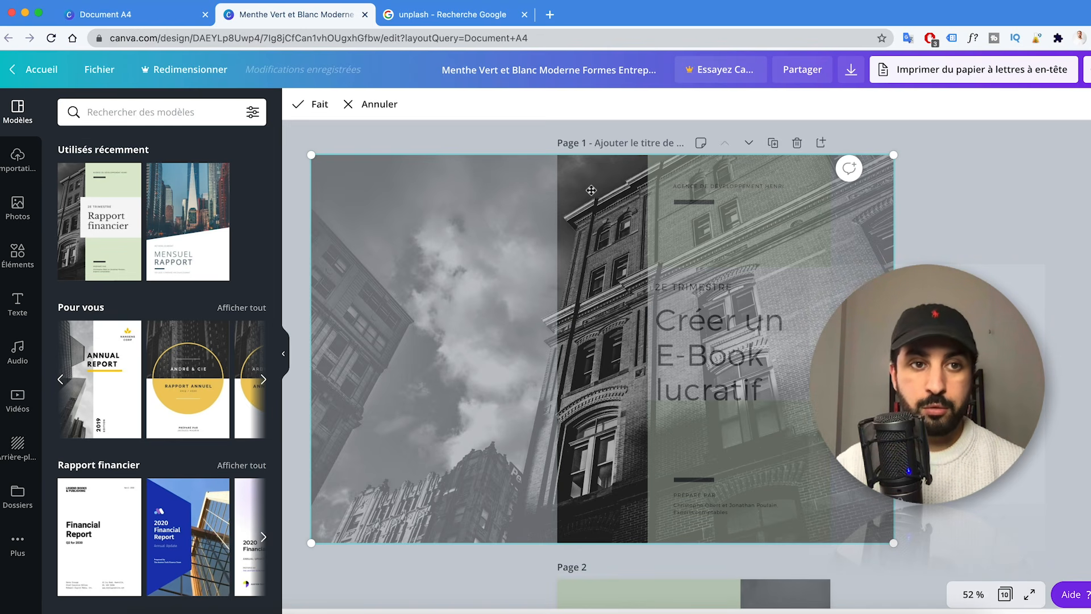
left_click(956, 248)
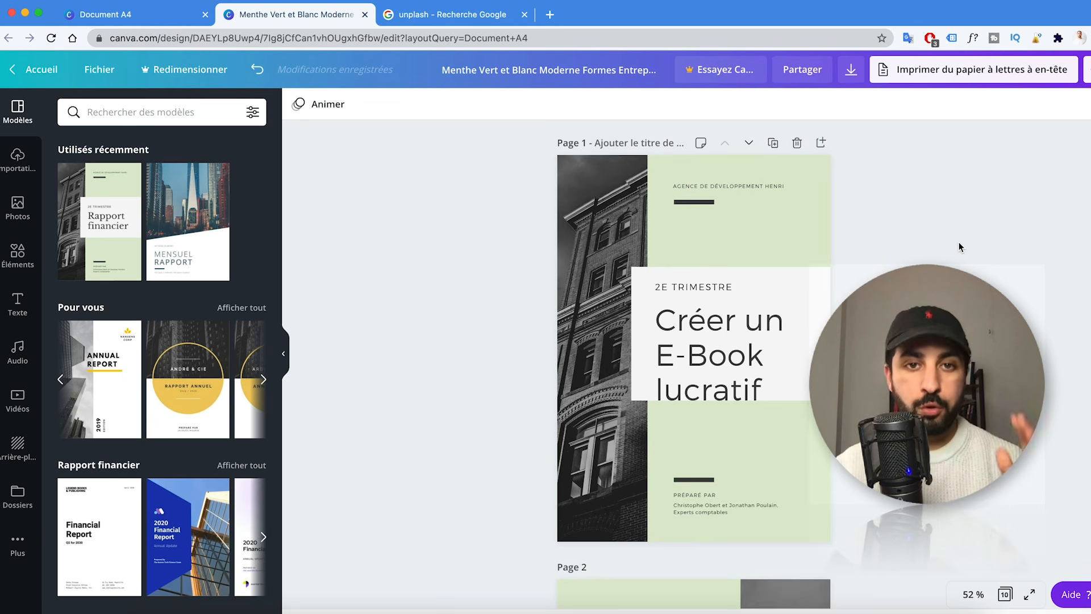
- Switch to the Google search for Unsplash, open the Unsplash website and look over its home page photos
left_click(474, 17)
left_click(312, 250)
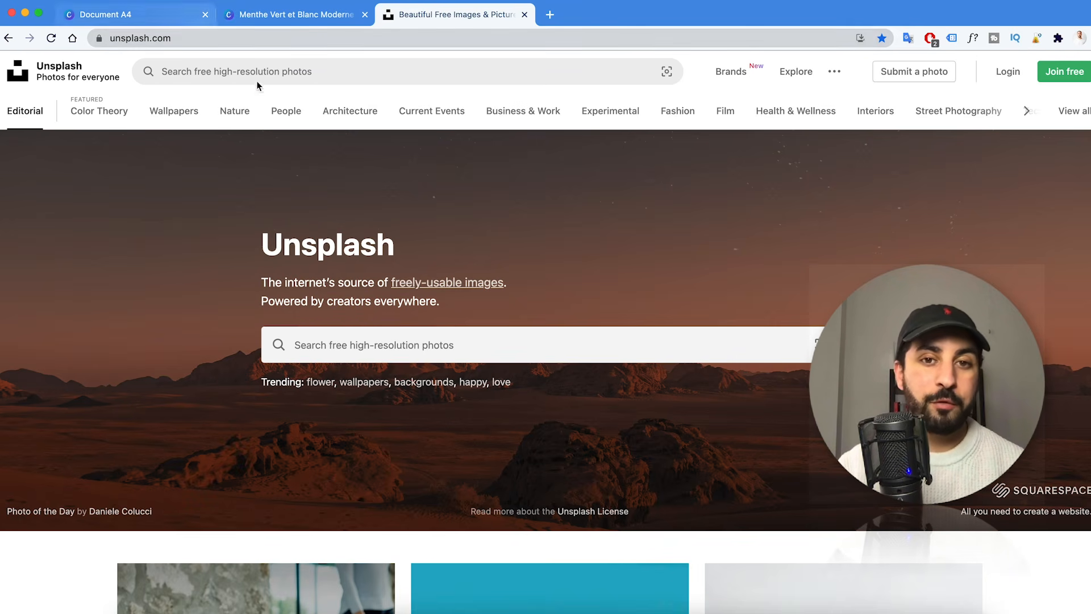
scroll(302, 175, "down", 7)
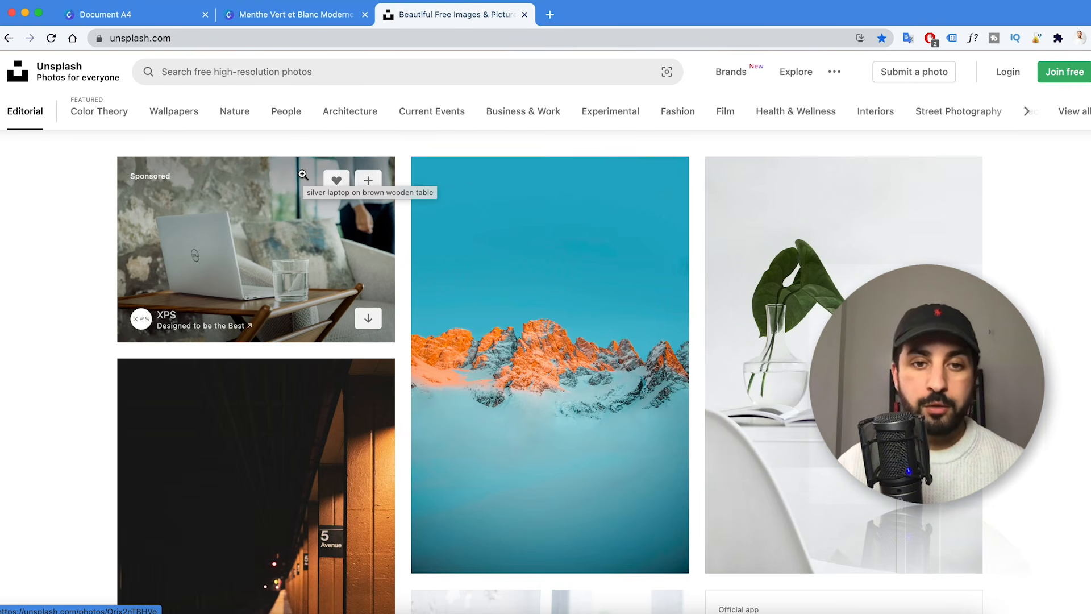
- Search Unsplash for "ebook" and look through the photos for a cover image
left_click(284, 78)
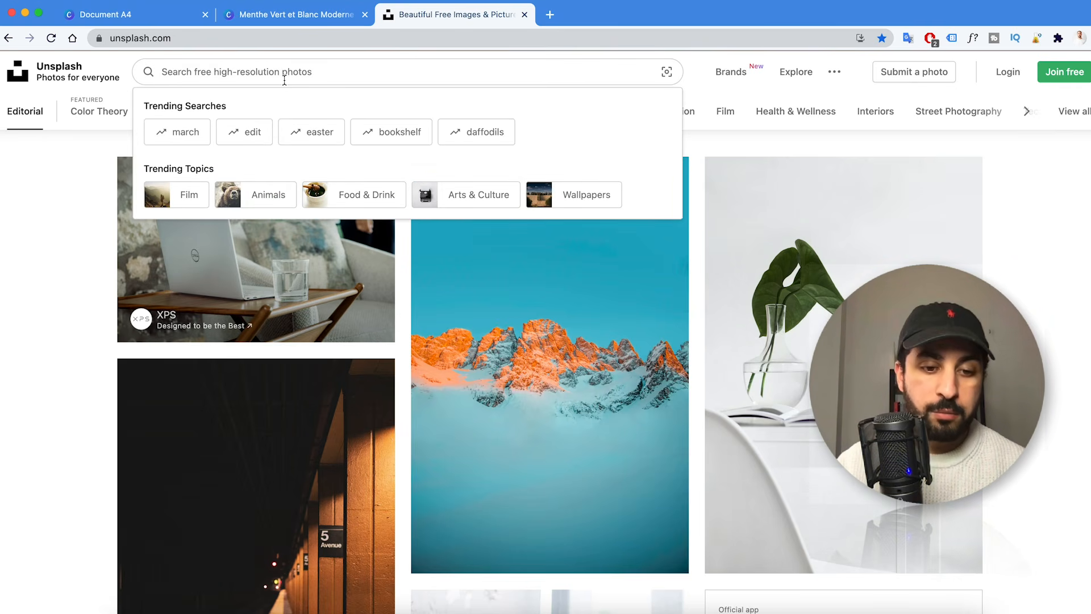
type("ebook")
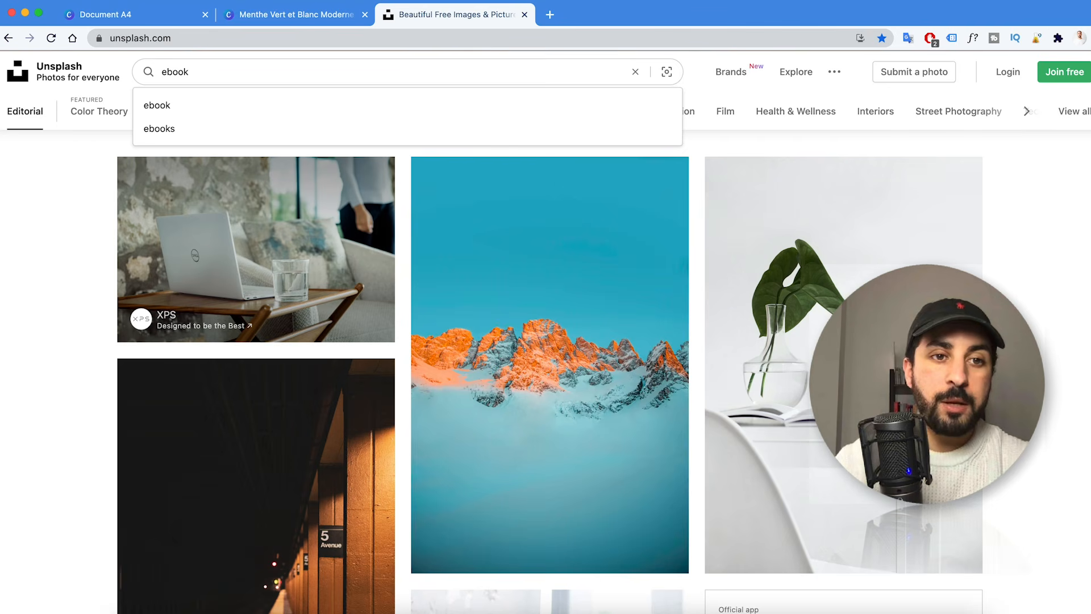
left_click(256, 113)
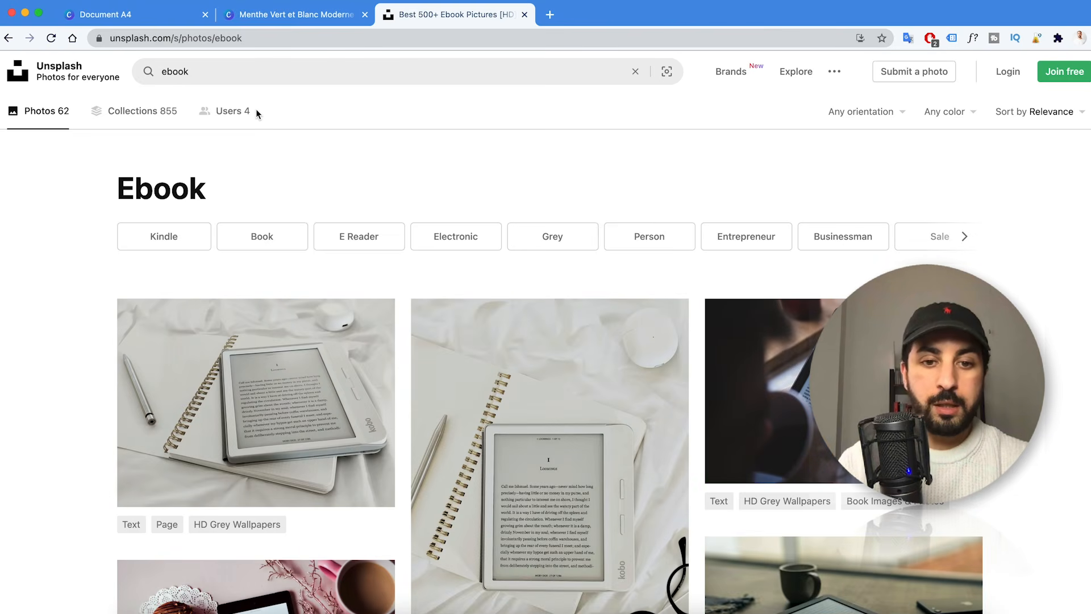
scroll(265, 137, "down", 2)
scroll(265, 137, "down", 10)
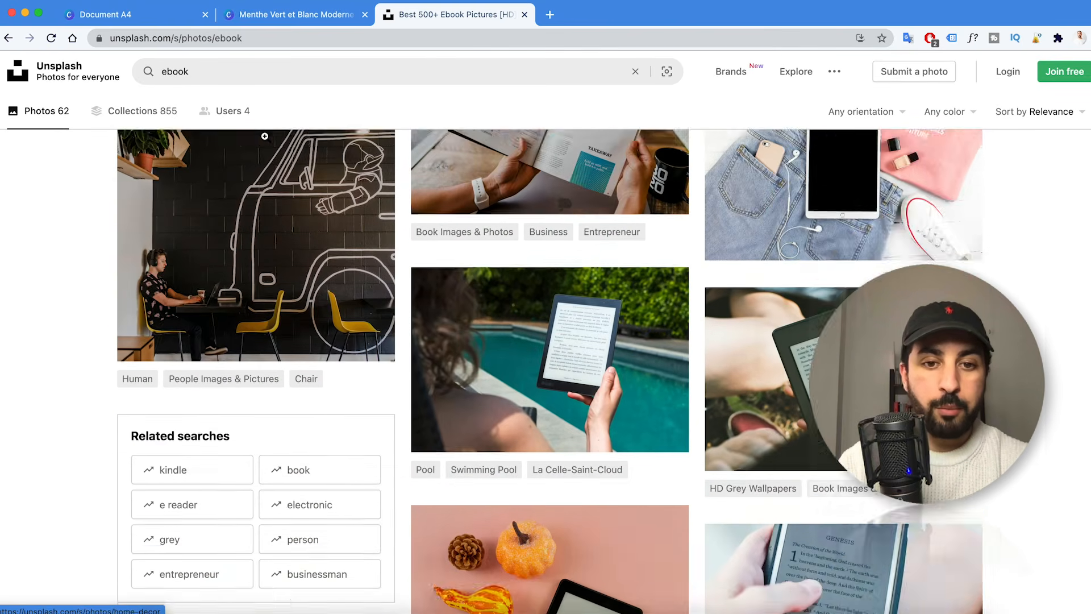
scroll(265, 141, "down", 15)
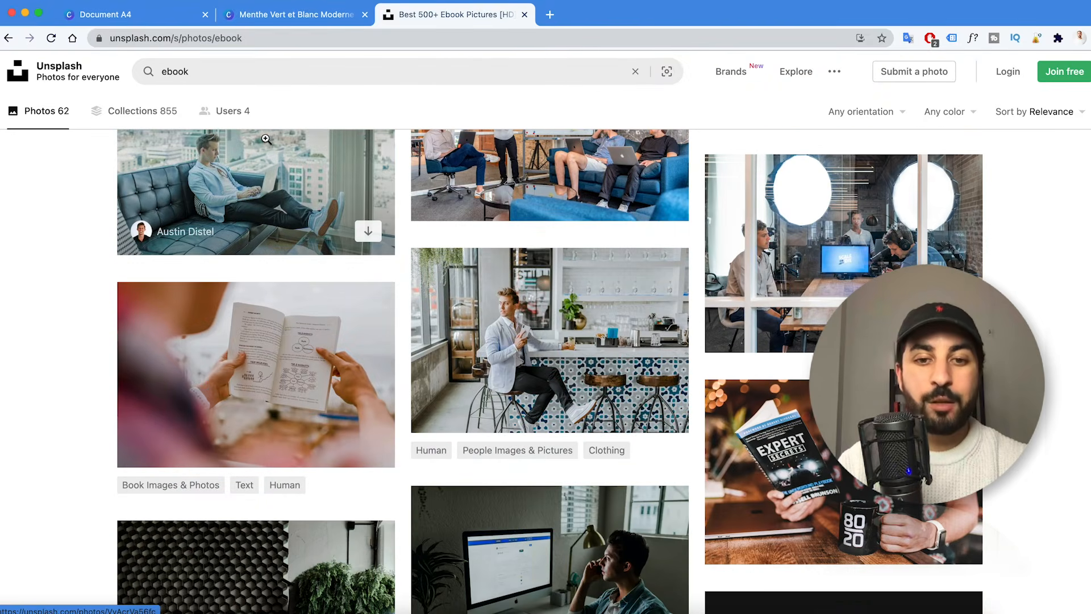
scroll(266, 139, "down", 8)
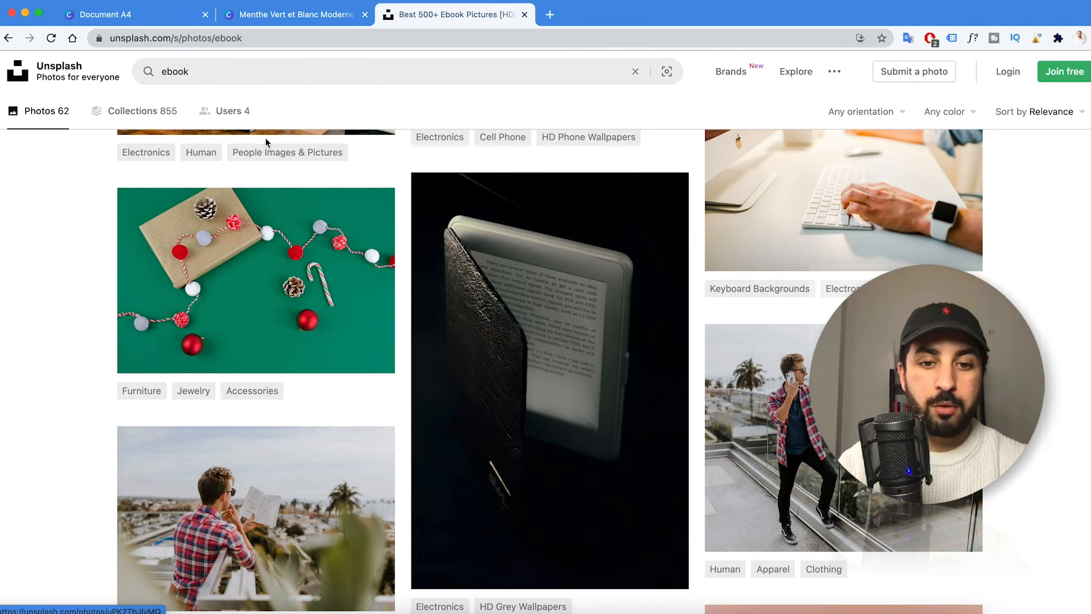
- Search Unsplash for "book" and examine the photos as alternative cover images
left_click(238, 61)
type("book")
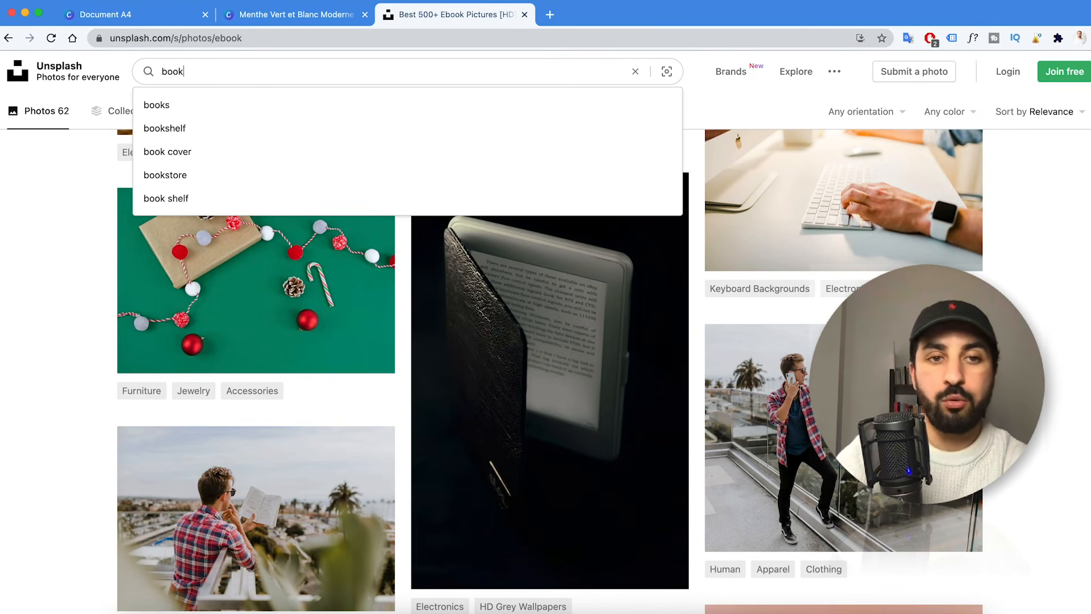
key("Return")
scroll(271, 193, "down", 15)
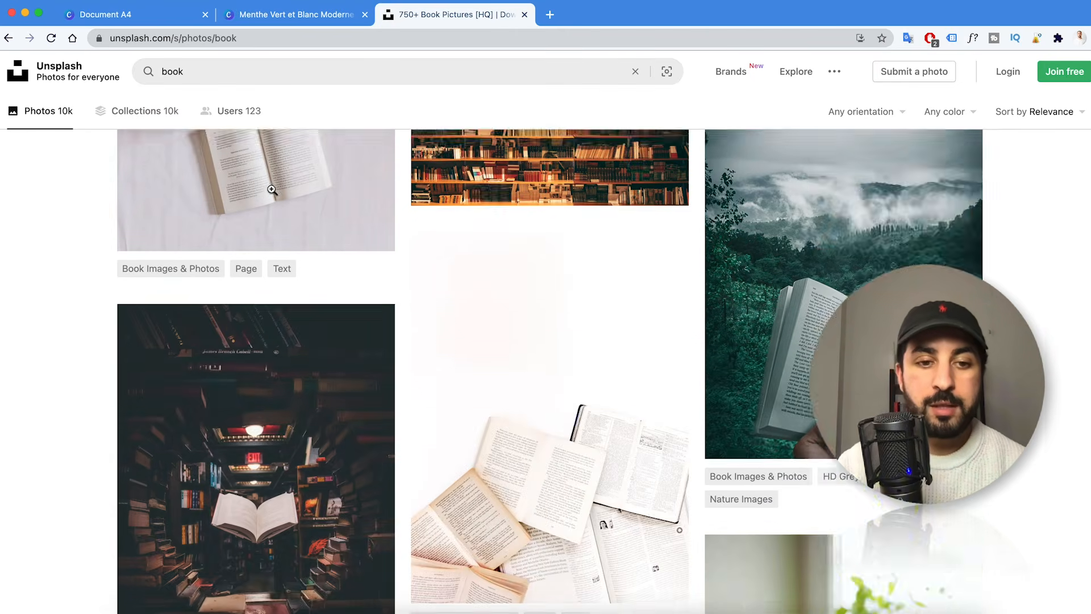
scroll(271, 193, "down", 15)
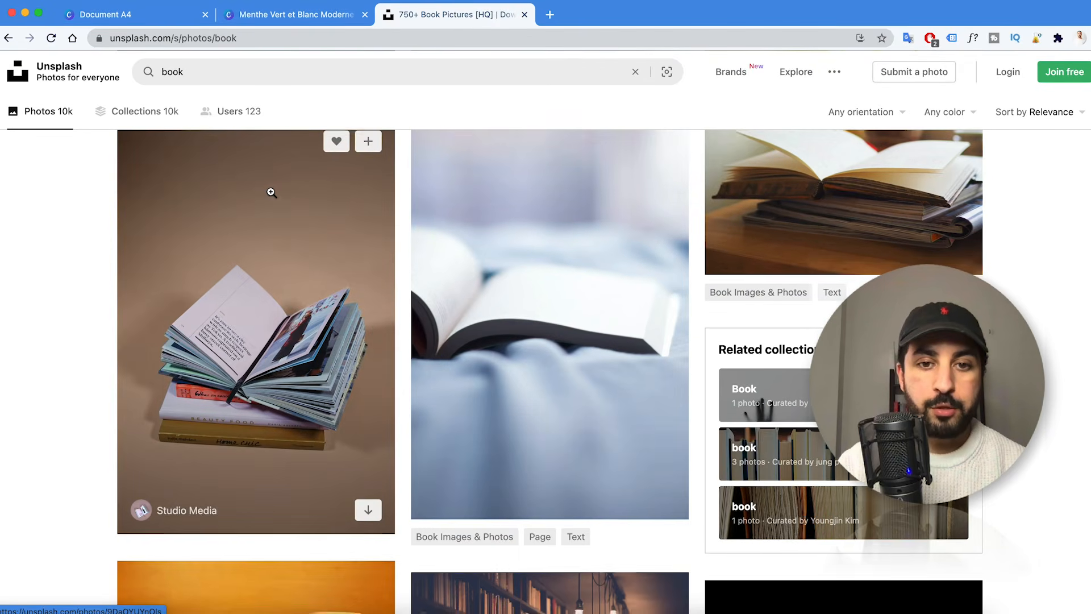
scroll(271, 193, "down", 5)
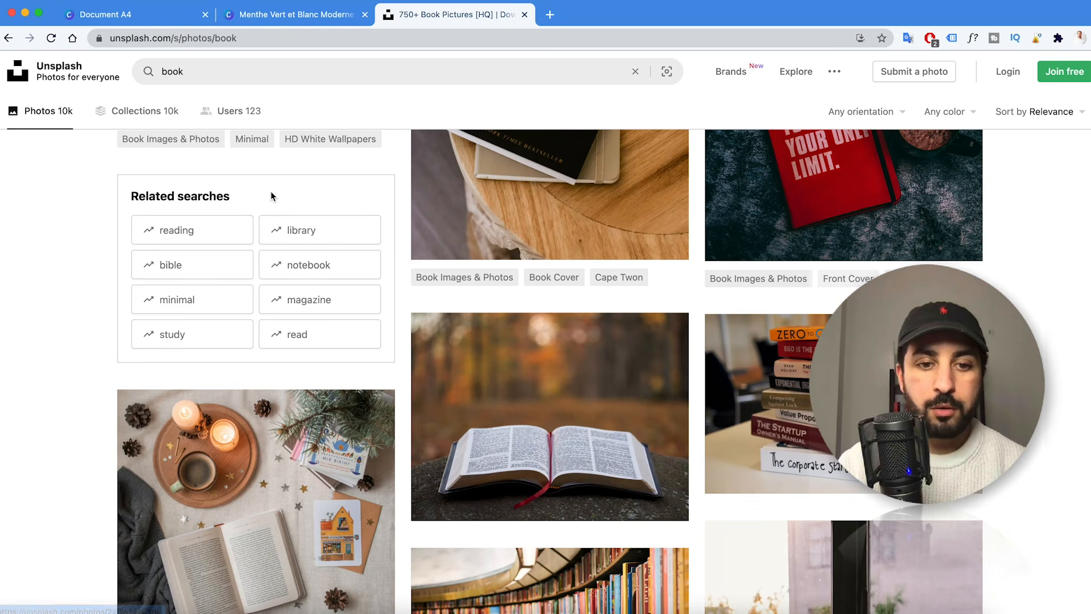
scroll(271, 192, "up", 20)
- Search for "ebook" again and download the free photo of a person reading an e-reader on a pink striped hammock
left_click(158, 66)
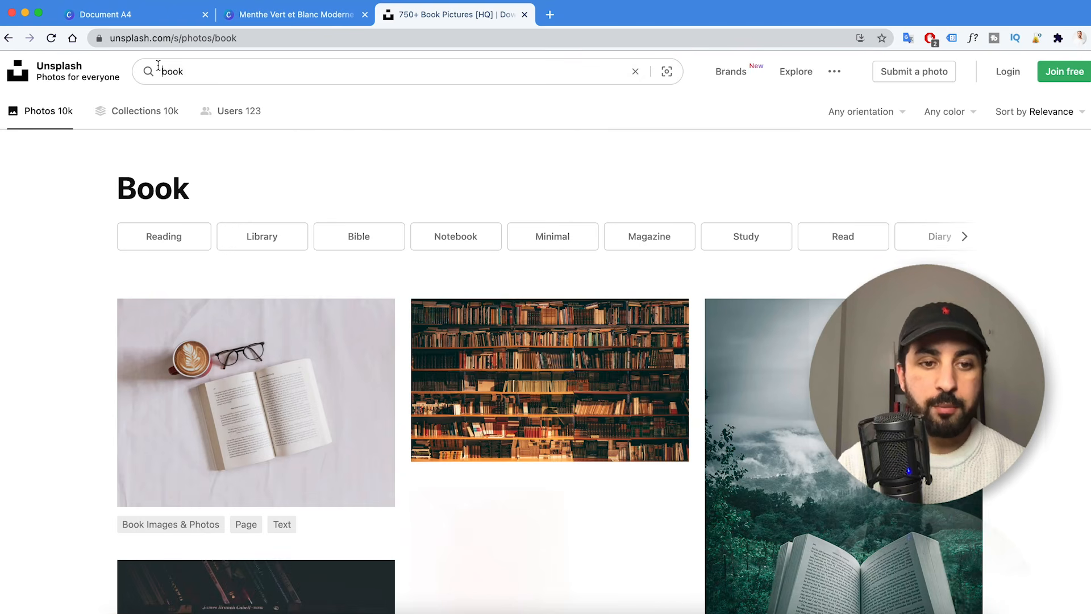
type("e")
key("Return")
scroll(288, 147, "down", 10)
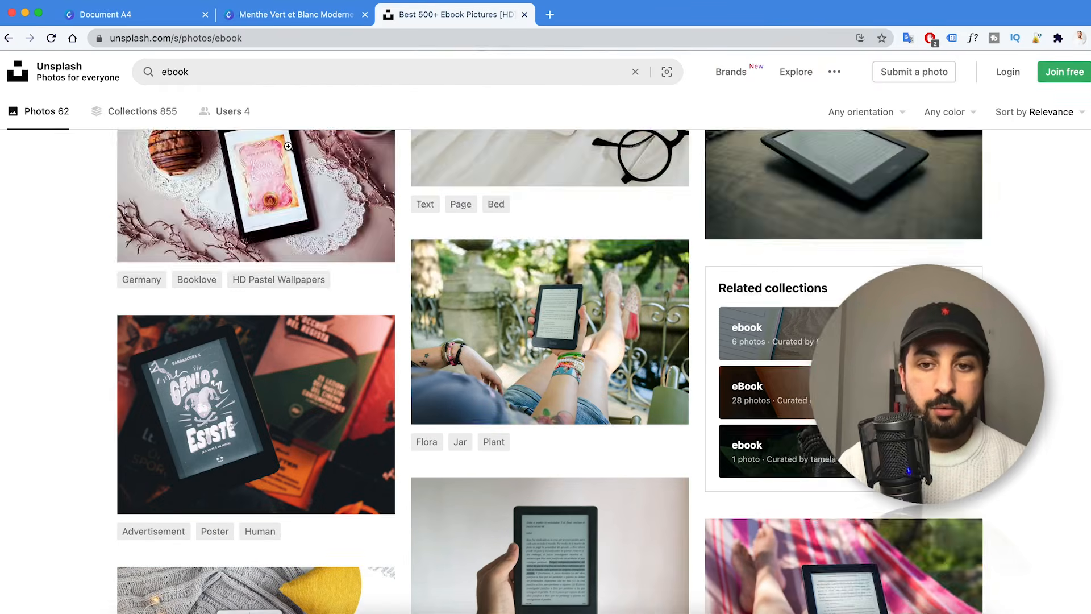
scroll(288, 146, "down", 15)
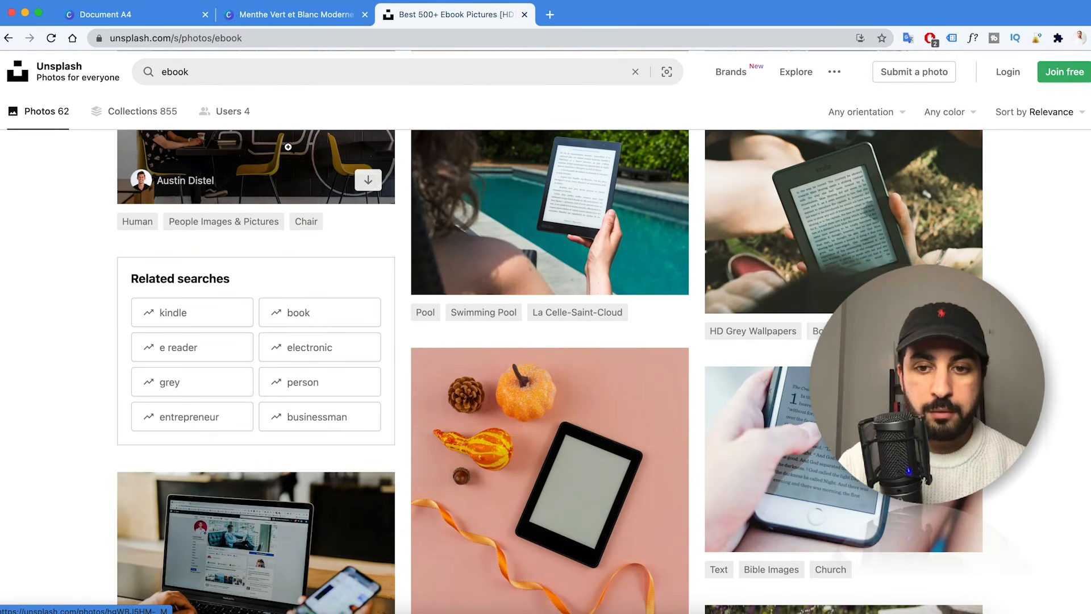
scroll(288, 147, "down", 15)
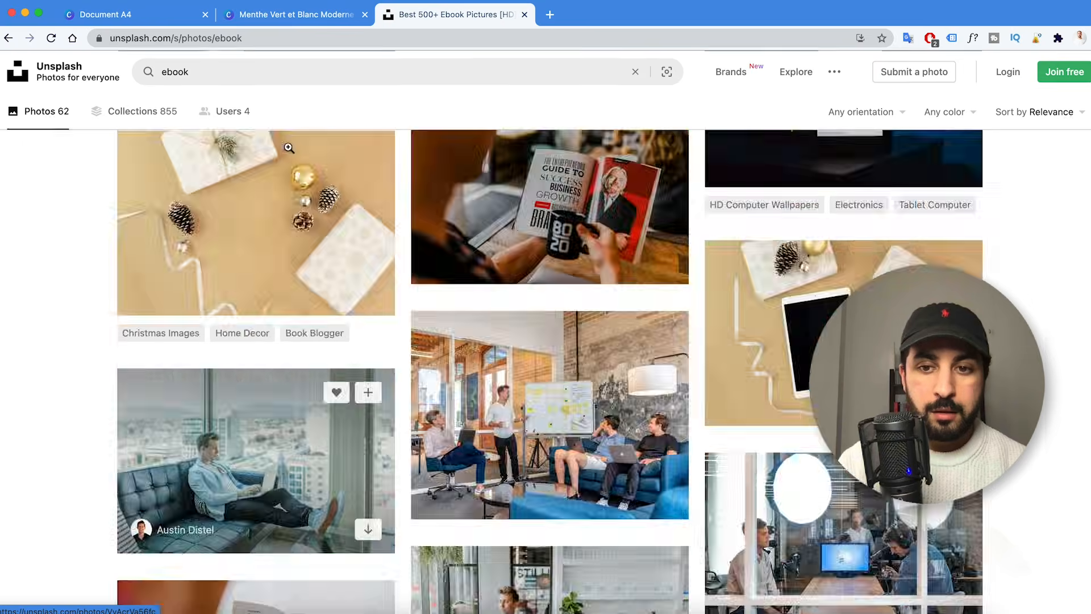
scroll(289, 147, "down", 15)
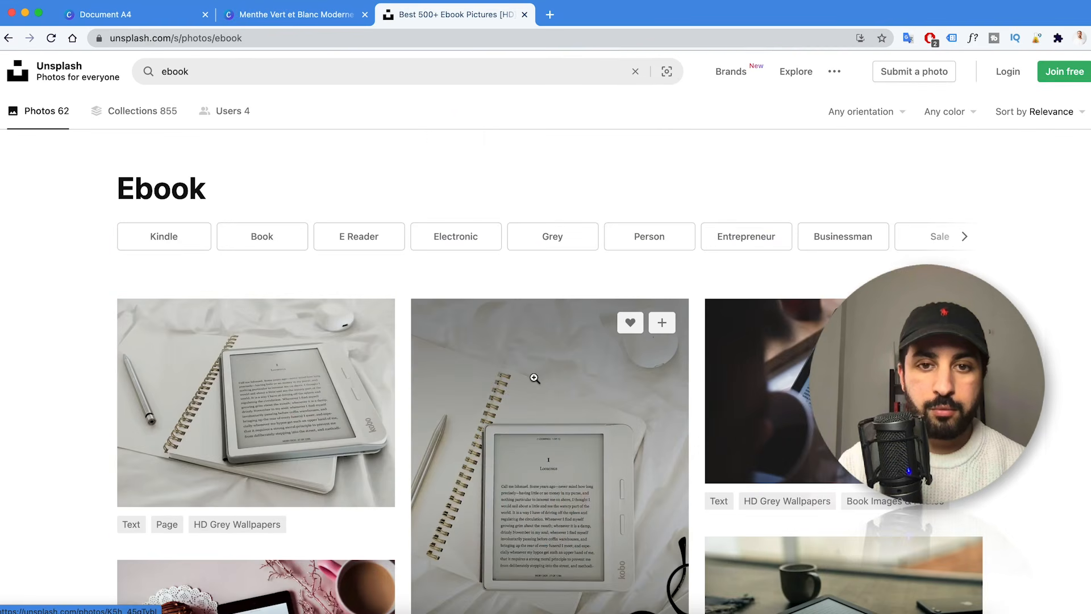
scroll(533, 376, "down", 10)
scroll(754, 286, "up", 5)
left_click(755, 285)
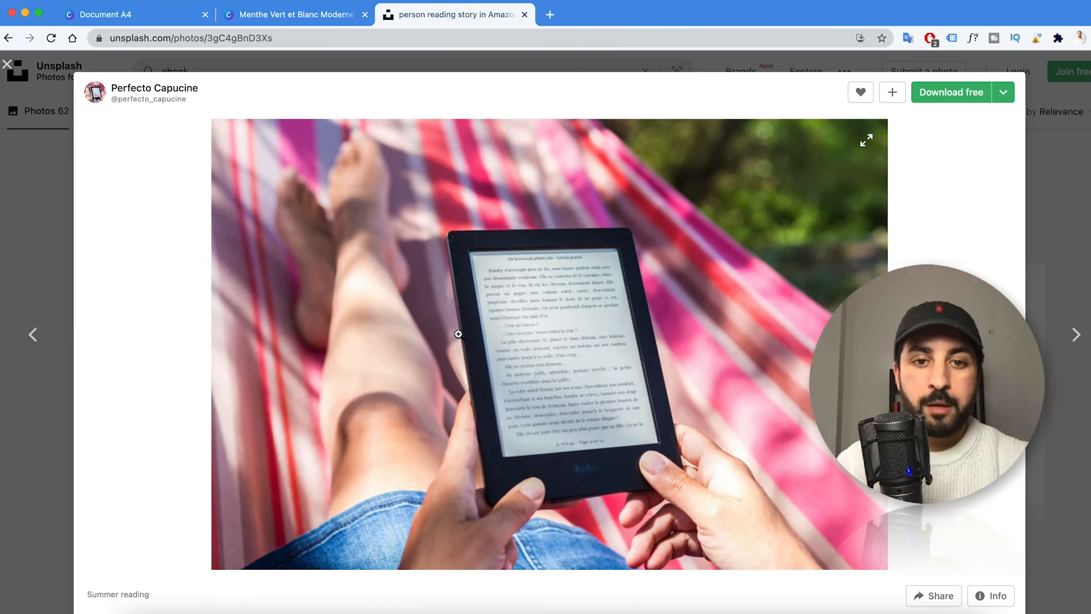
left_click(949, 92)
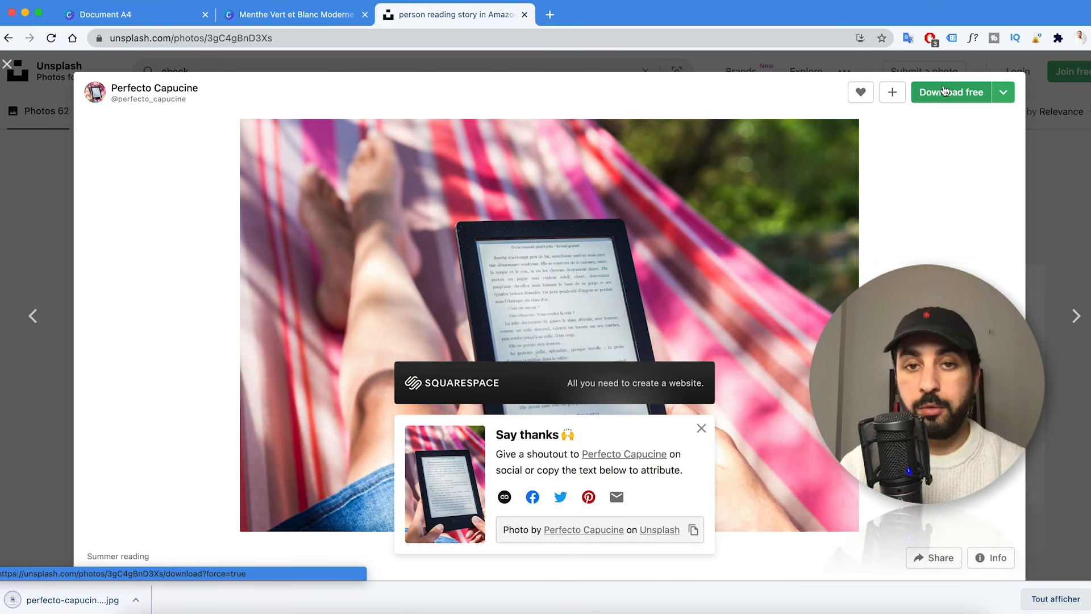
- Switch back to the Canva design and detach the black-and-white e-reader photo from the cover's frame
left_click(246, 19)
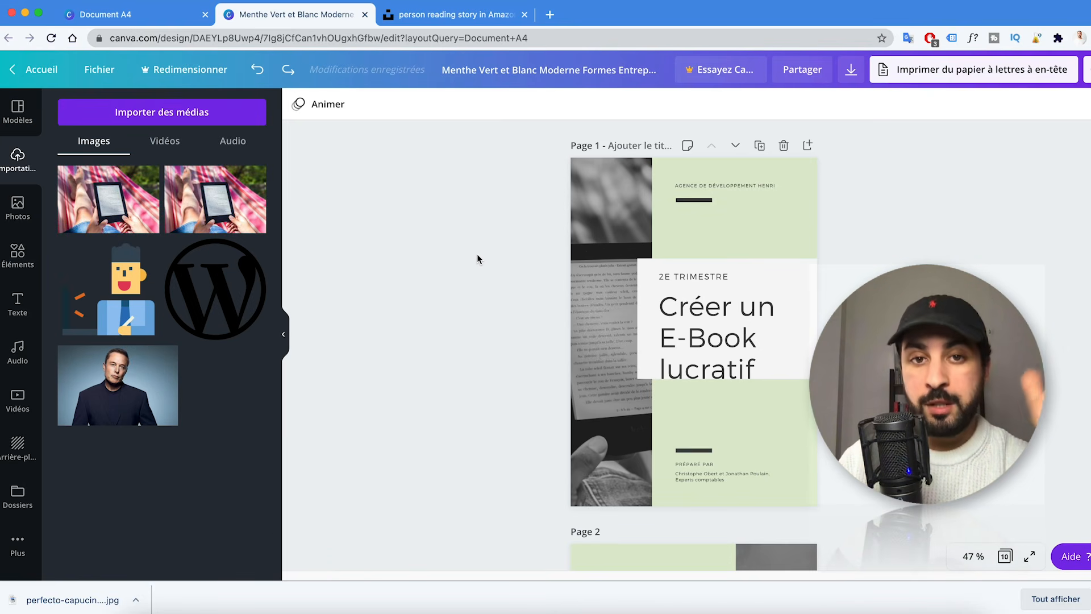
left_click(599, 229)
double_click(598, 229)
right_click(598, 230)
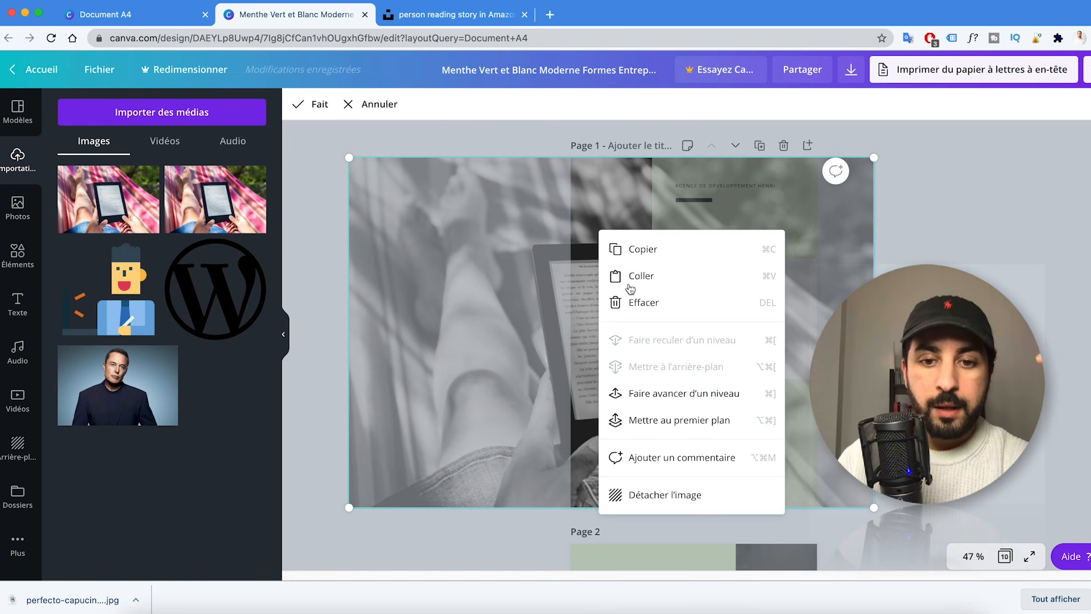
left_click(665, 494)
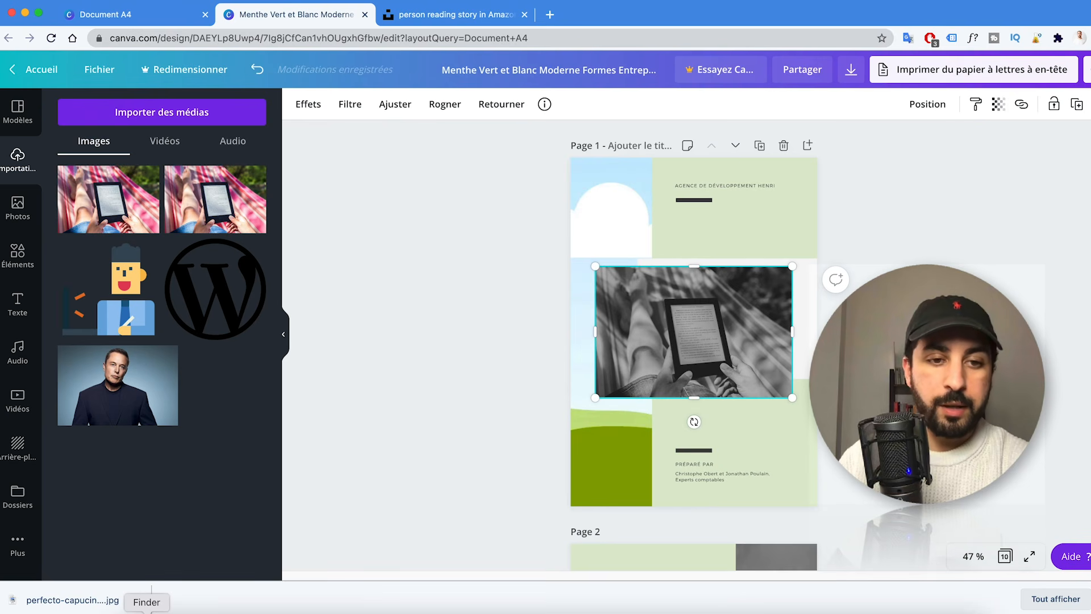
- Try adding the downloaded e-reader photo to the cover, and delete both that copy and the detached black-and-white photo
left_click(144, 613)
left_click_drag(588, 147, 595, 434)
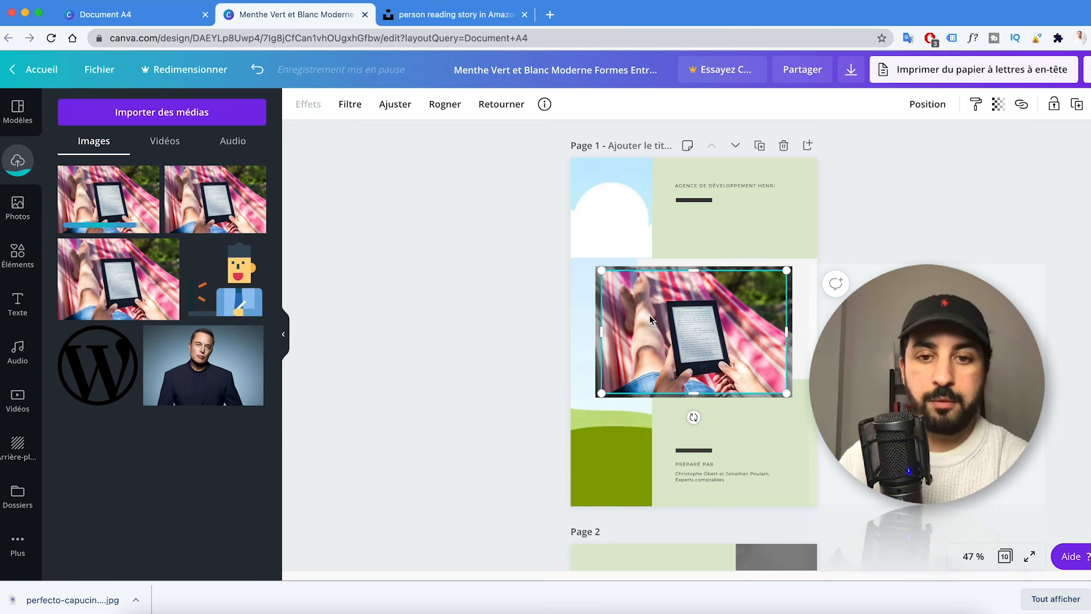
key("Delete")
left_click(724, 282)
key("Delete")
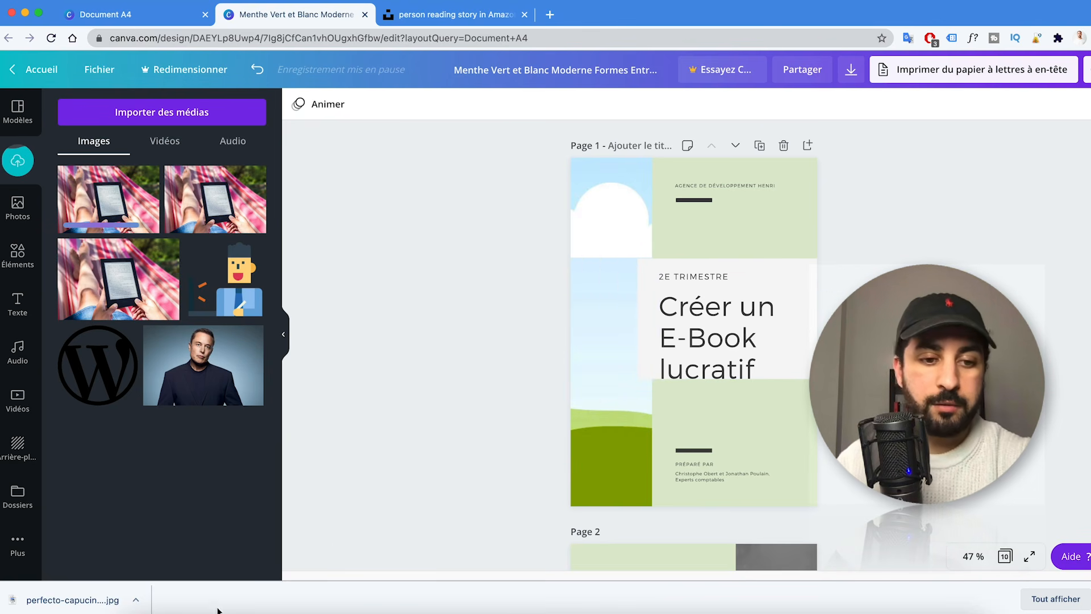
- Import the downloaded e-reader photo again from Finder and place it in the cover's empty vertical frame
left_click(144, 613)
left_click_drag(598, 116, 585, 459)
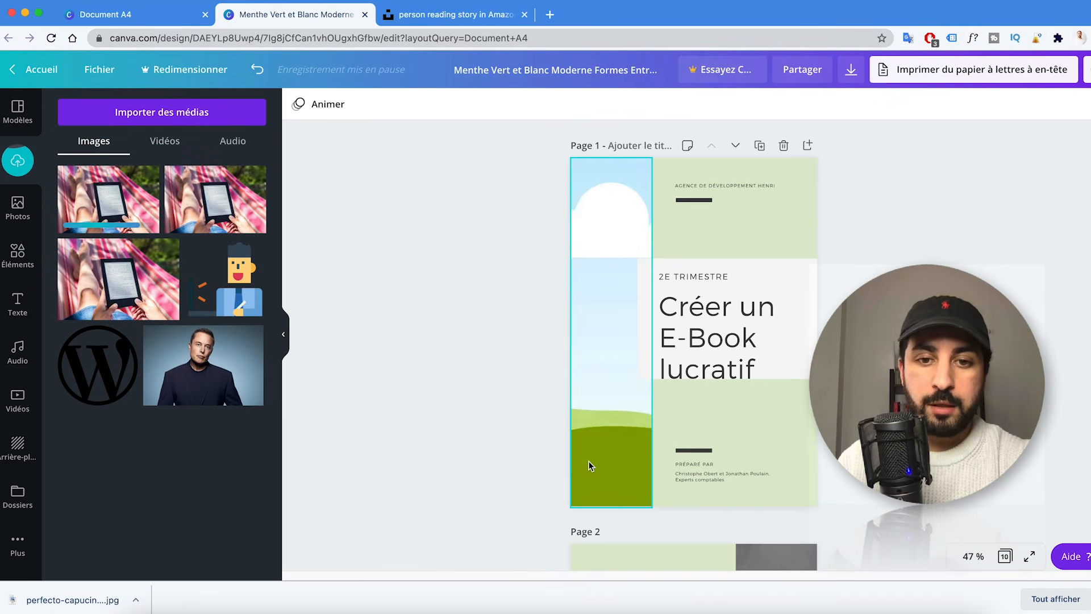
left_click_drag(632, 324, 599, 311)
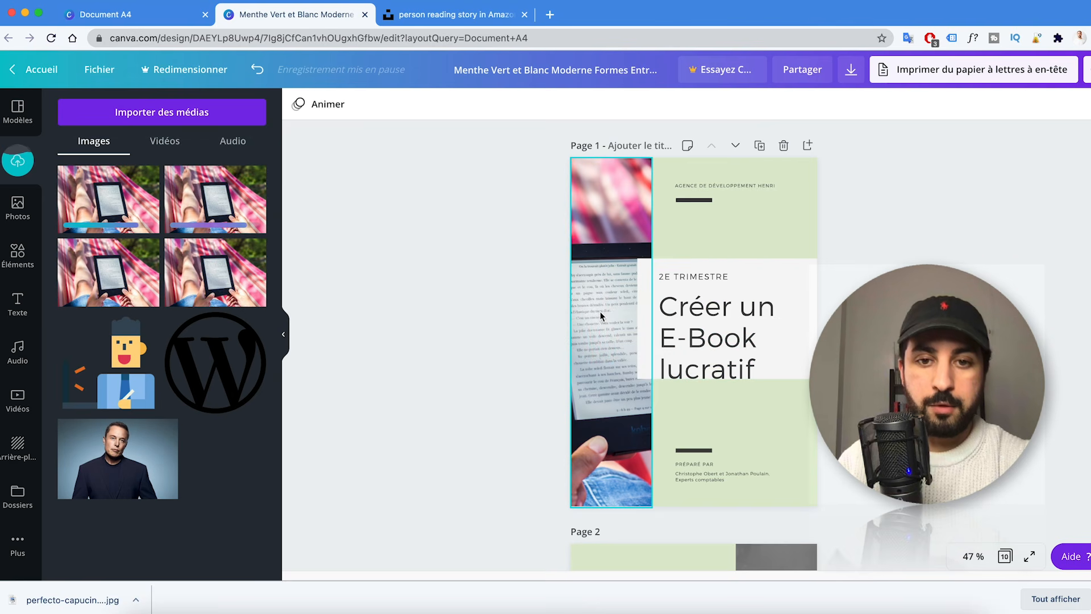
- Shift the e-reader photo slightly to the left inside its cover frame
double_click(624, 227)
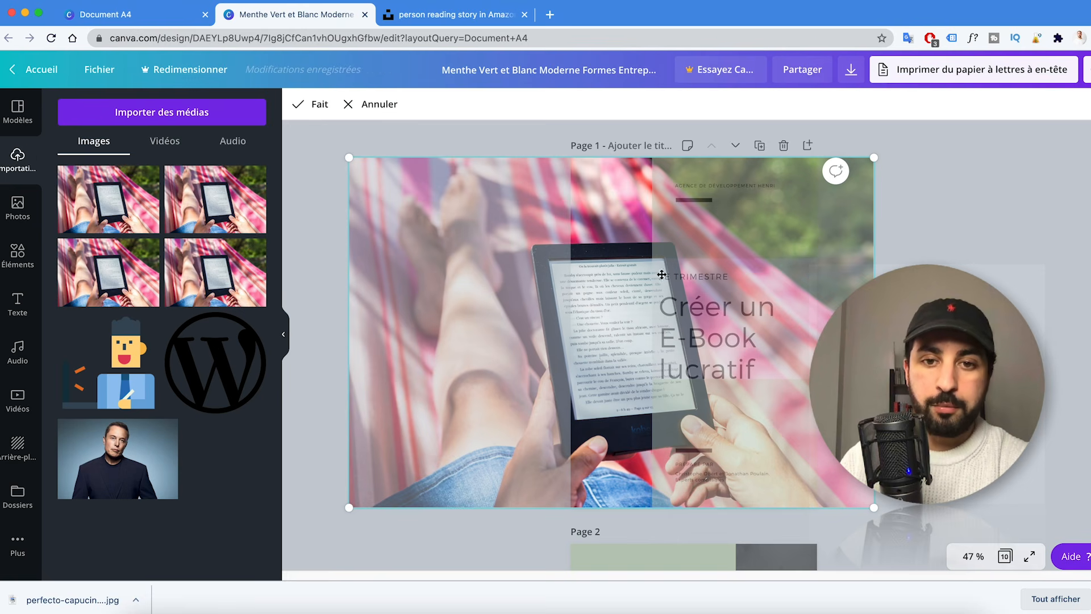
left_click_drag(661, 274, 614, 262)
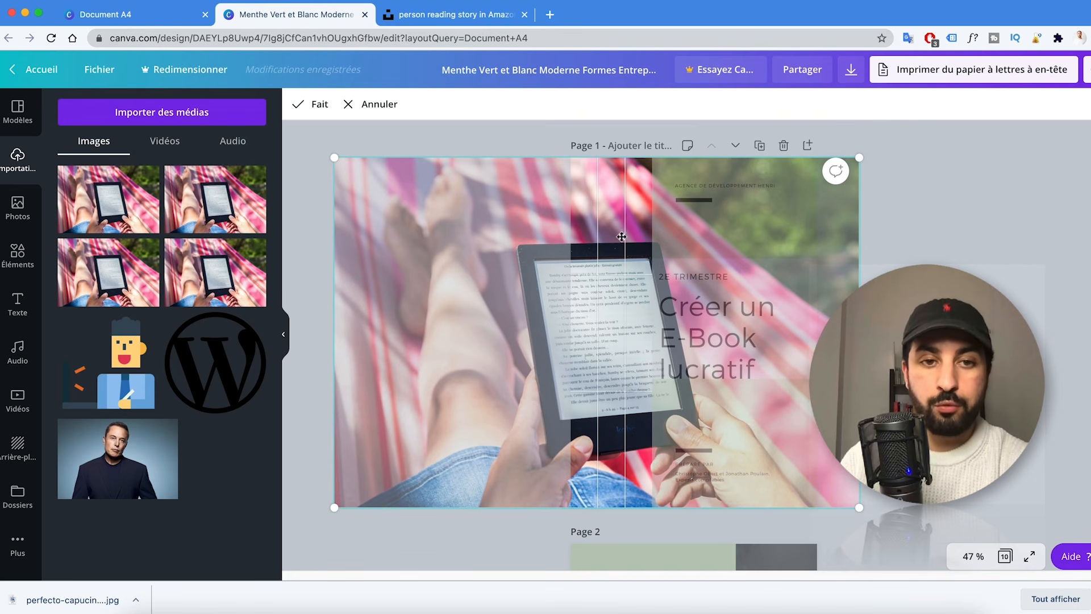
left_click(899, 241)
left_click(696, 233)
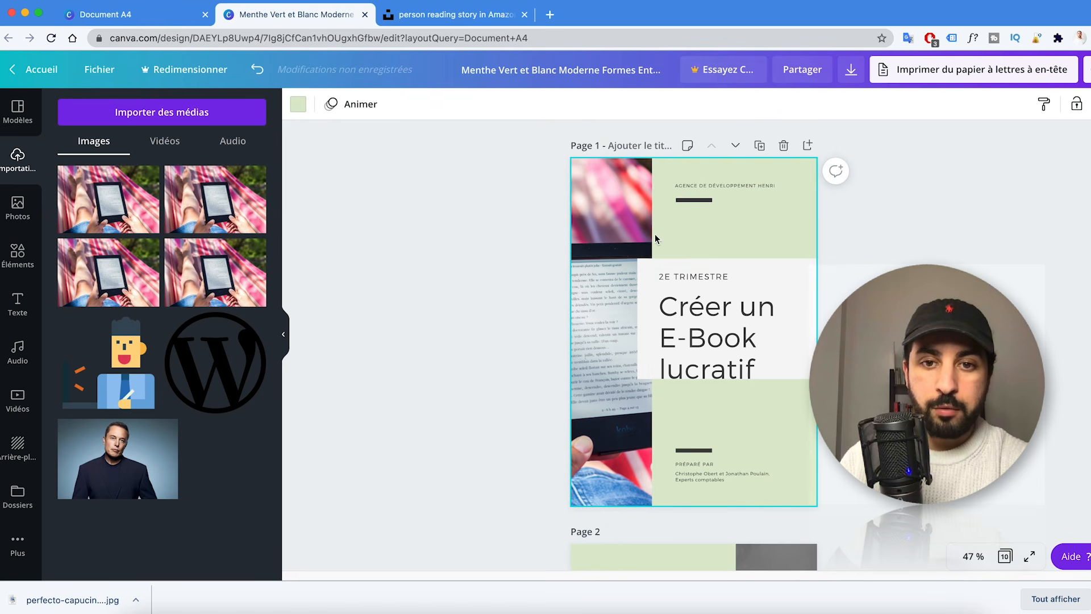
left_click(574, 253)
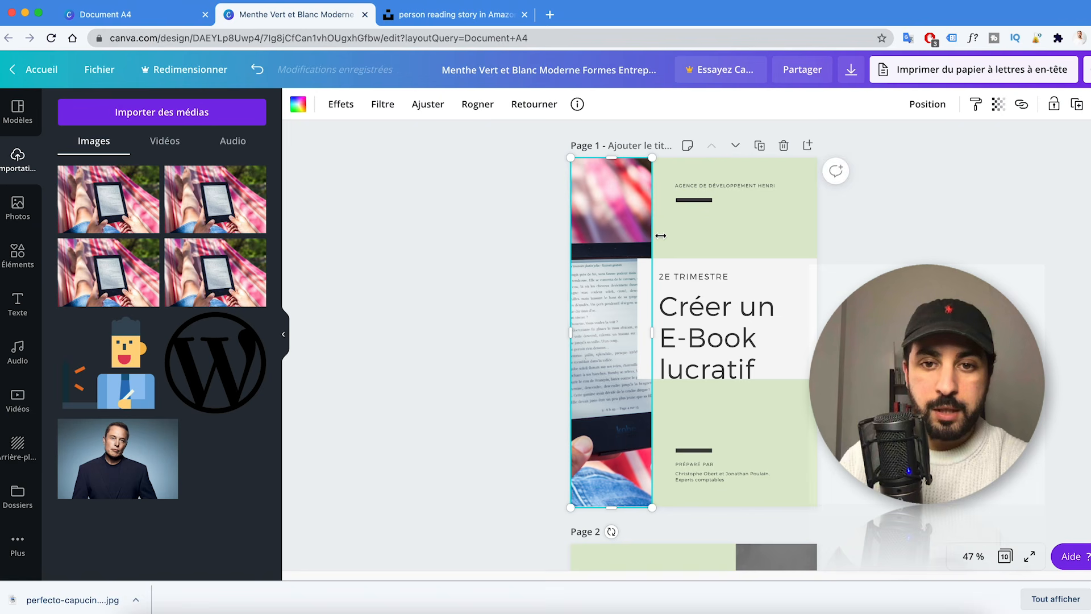
- Change the cover's green background to the light pink from the photo's colours, after trying the dark navy
left_click(667, 237)
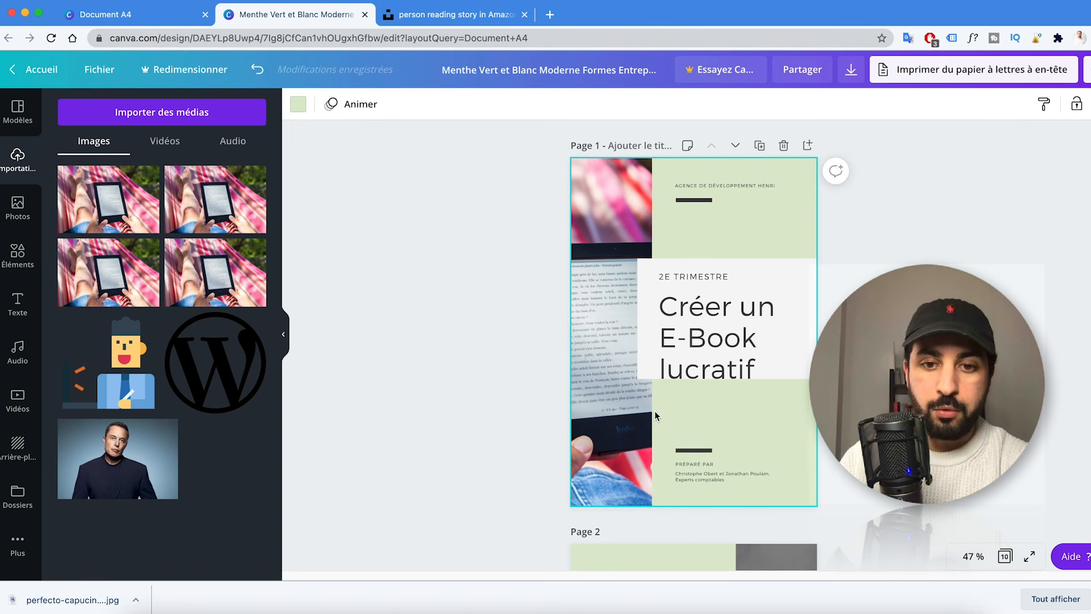
left_click(300, 106)
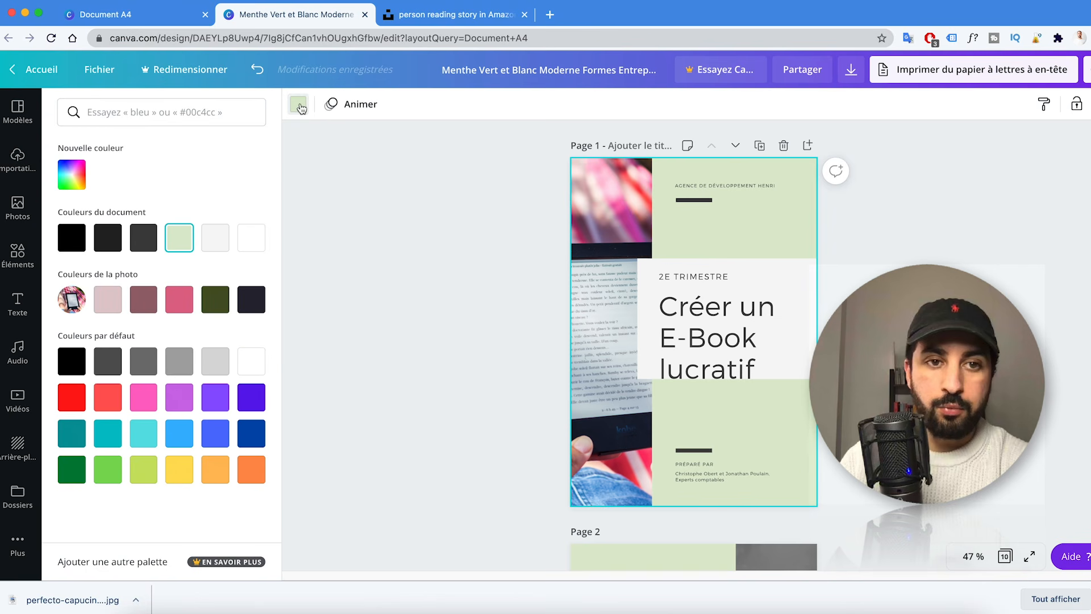
left_click(143, 435)
left_click(250, 299)
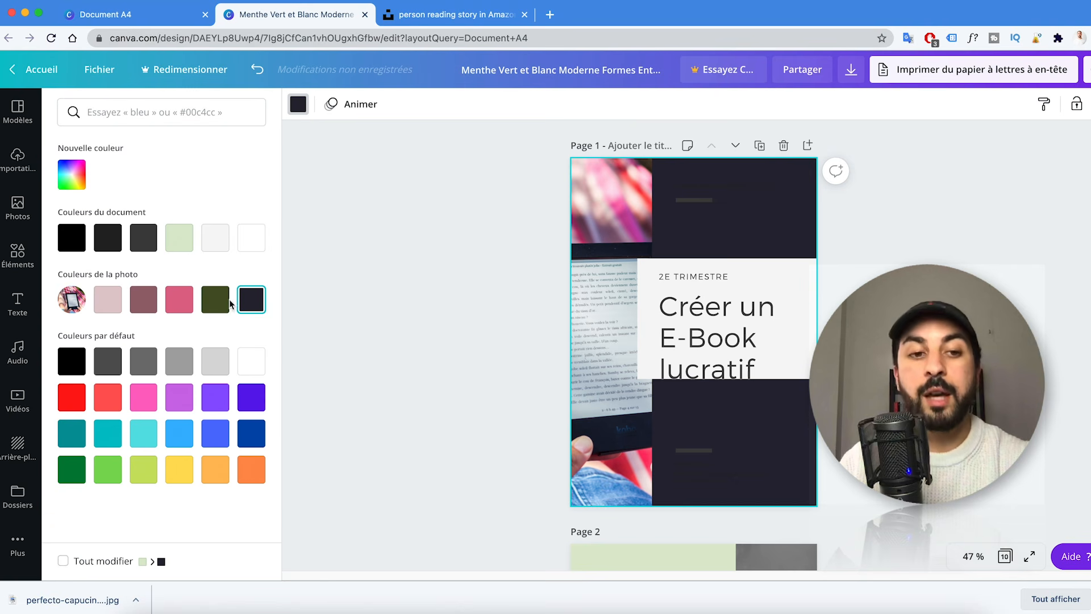
left_click(108, 301)
left_click(452, 301)
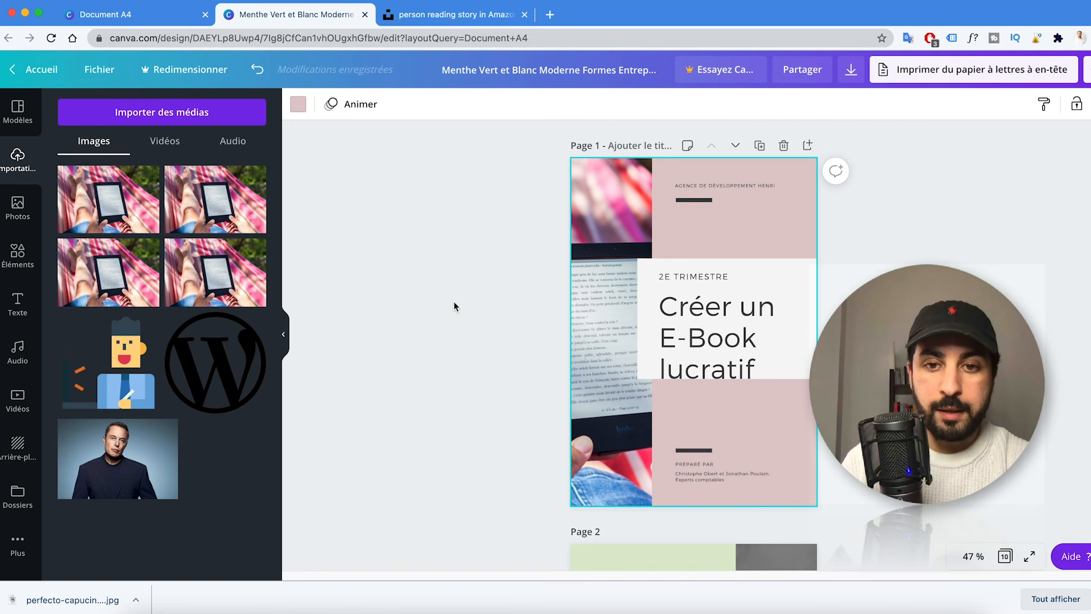
- Move the cover title group up slightly so that it fits inside the white box
left_click(734, 304)
left_click_drag(734, 288, 758, 292)
left_click(757, 192)
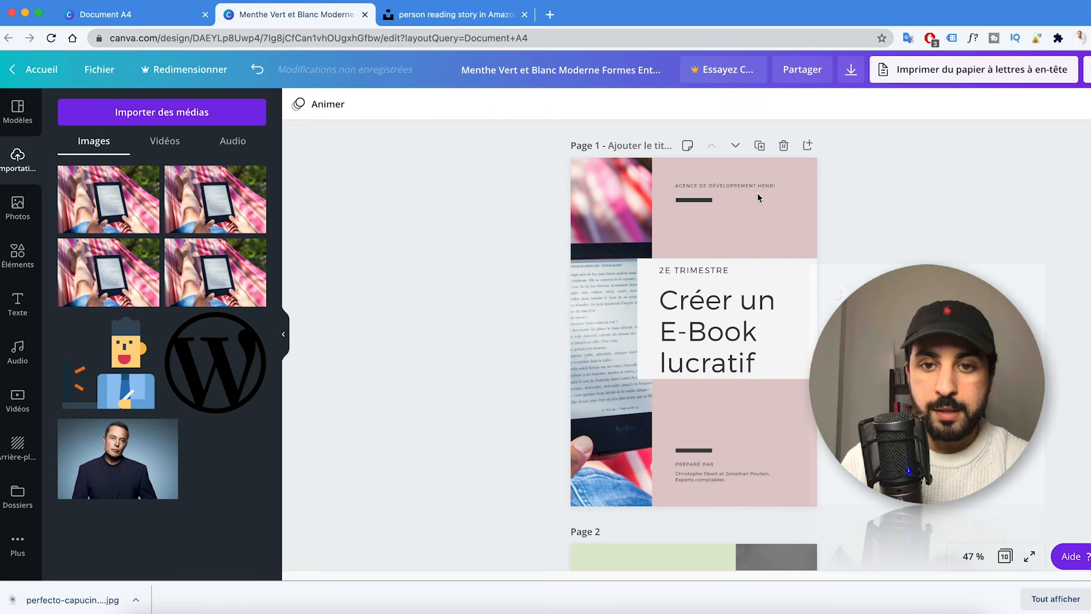
- Replace the agency line above the cover title with the author's website name, and the "Préparé par" label with "CFRÉER PAR"
double_click(745, 185)
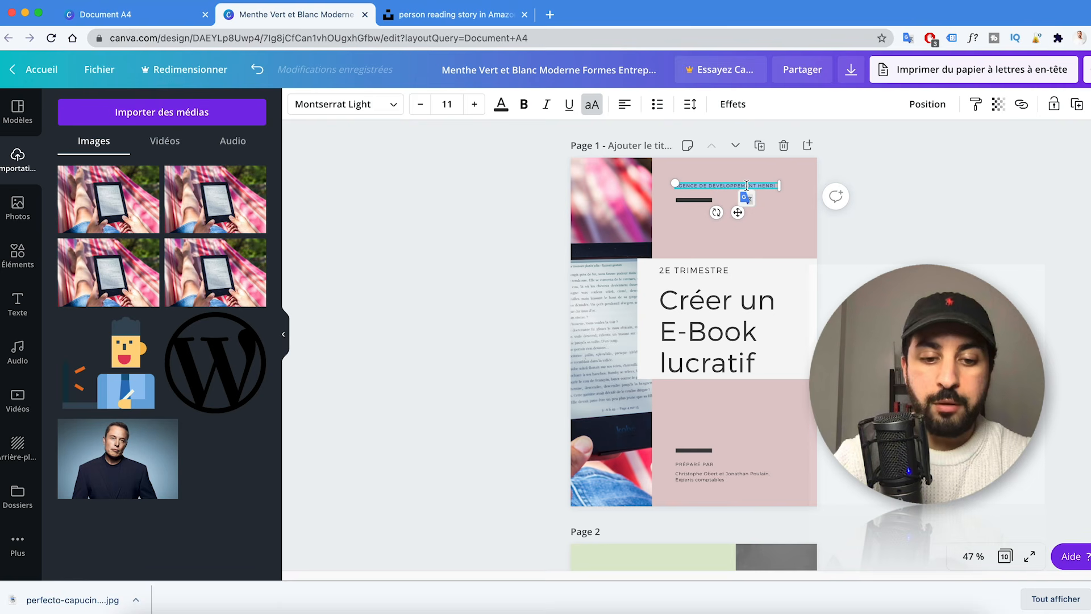
type("TREI")
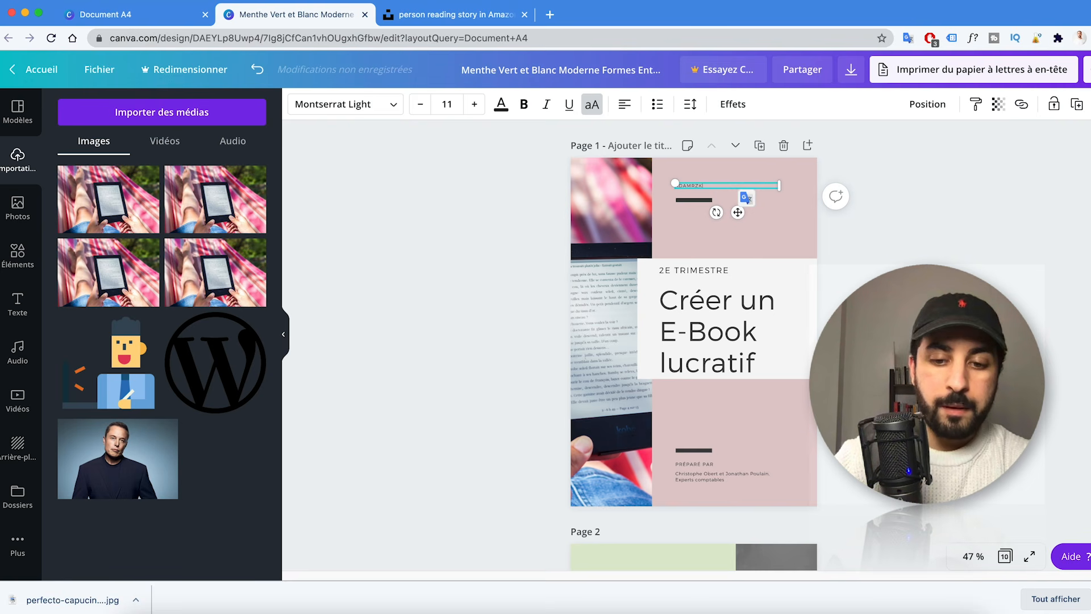
left_click(710, 463)
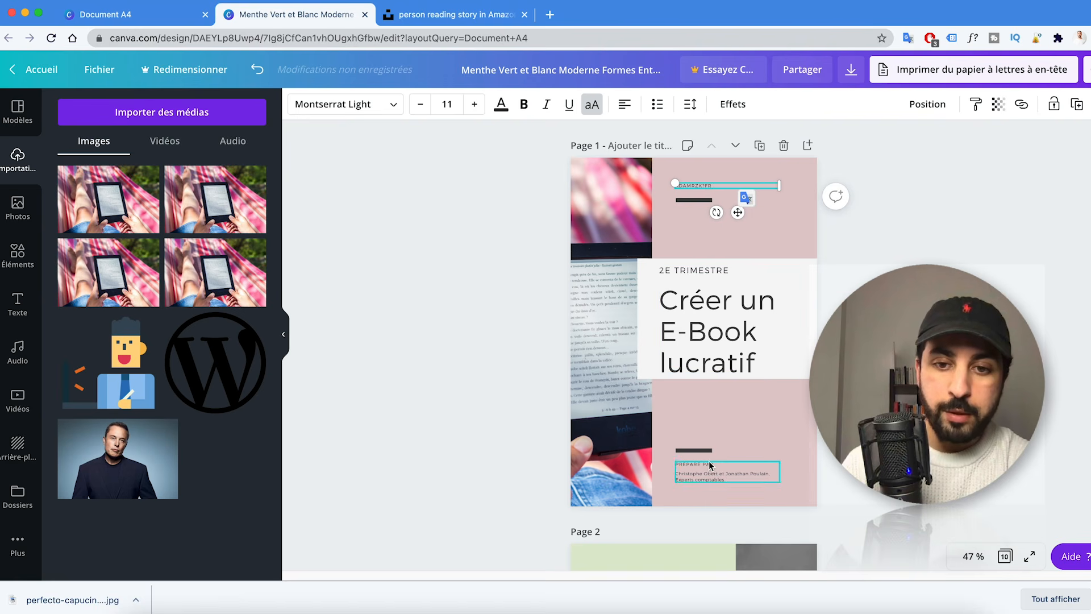
double_click(709, 463)
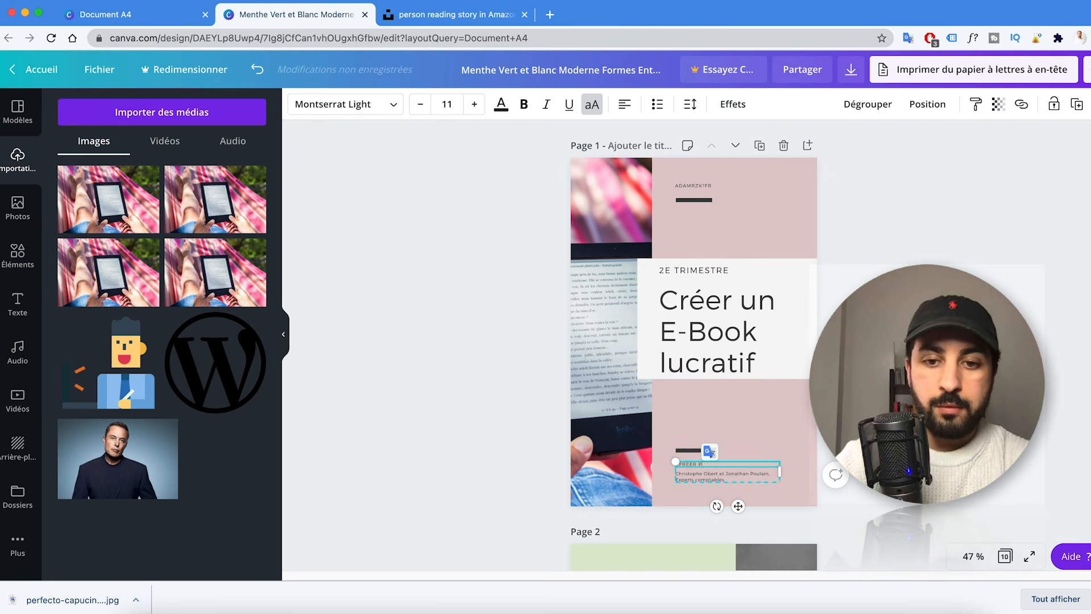
key("Escape")
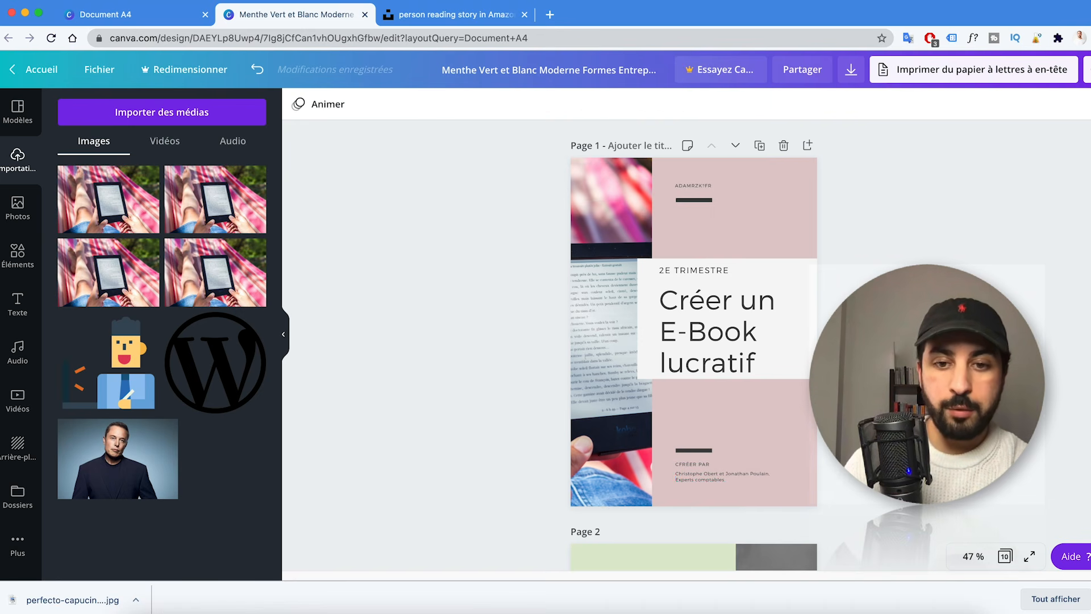
- Make the title "Créer un E-Book lucratif" bold and colour it dark navy from the photo's colours
scroll(694, 341, "down", 1)
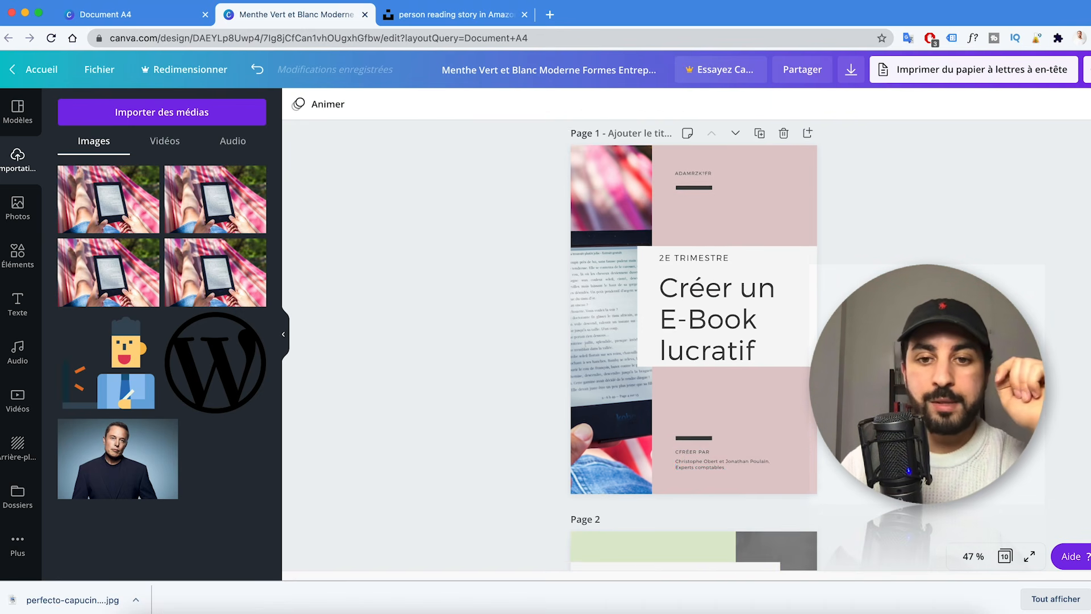
double_click(720, 278)
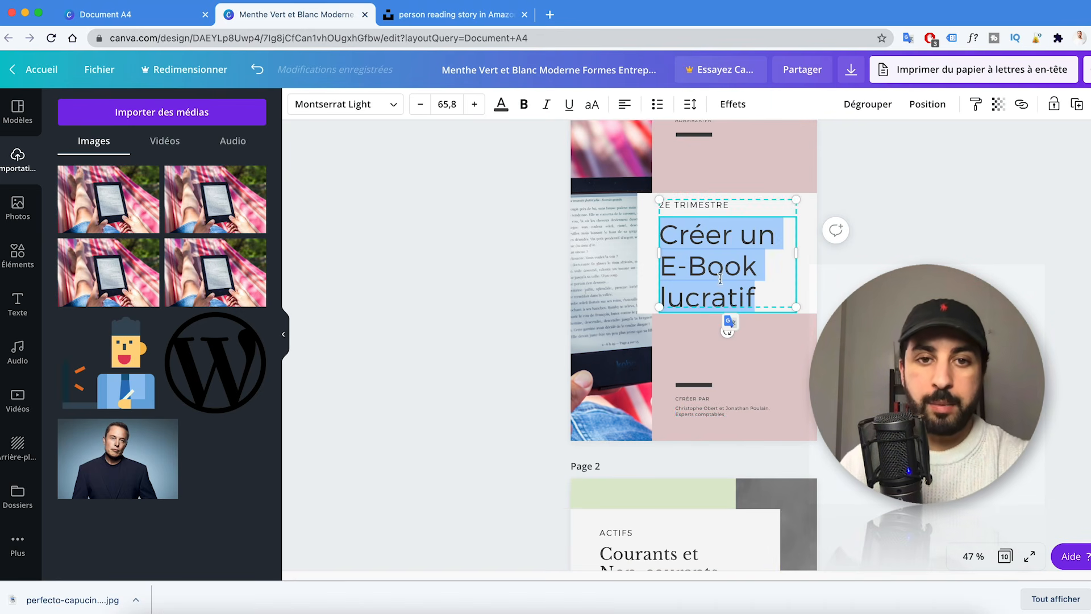
key("super+b")
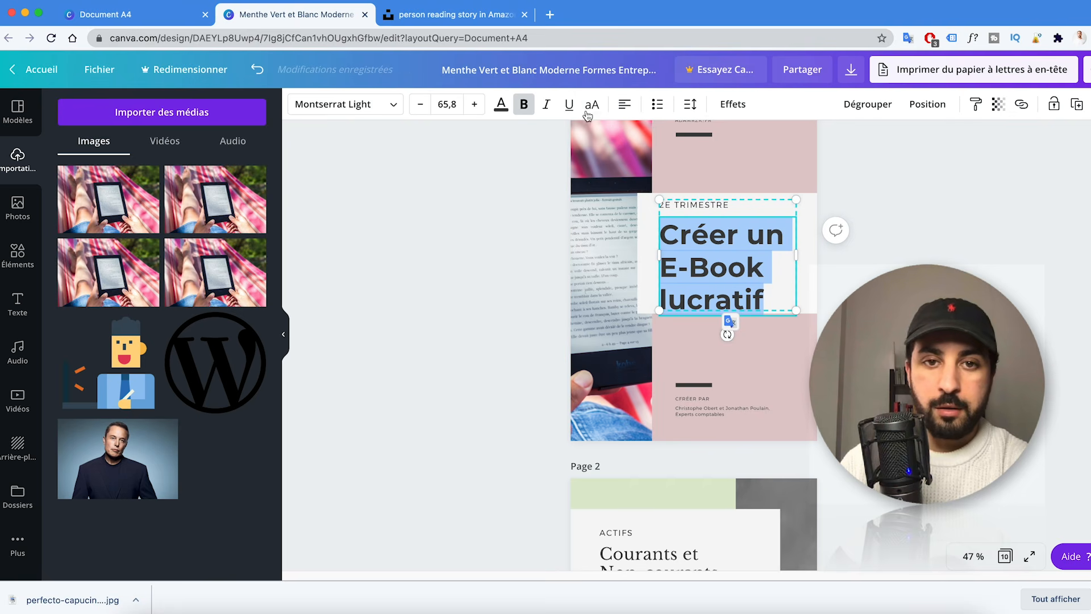
left_click(501, 107)
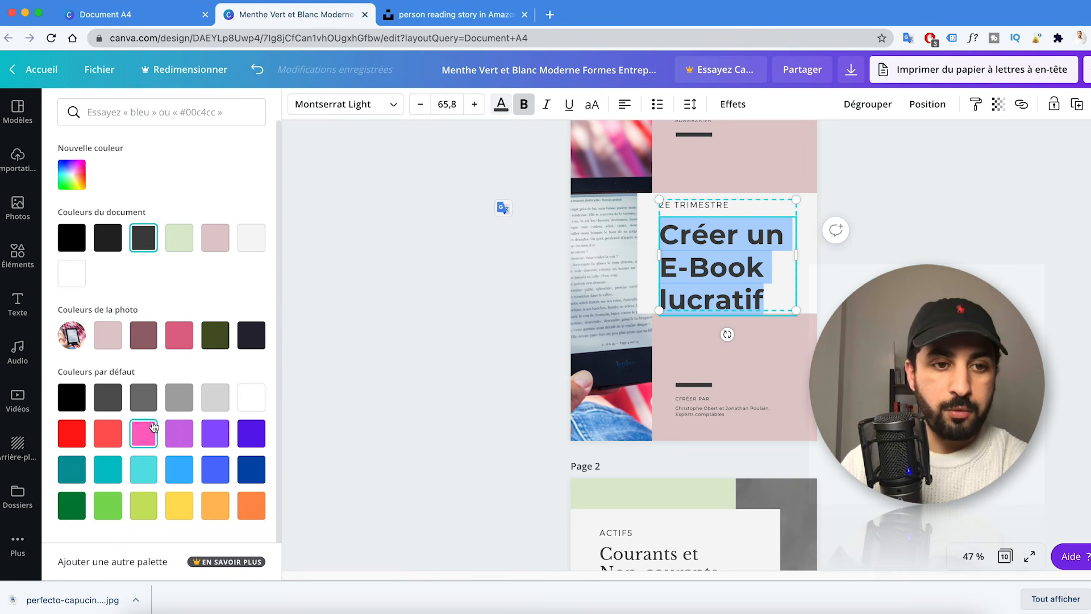
left_click(254, 343)
left_click(367, 330)
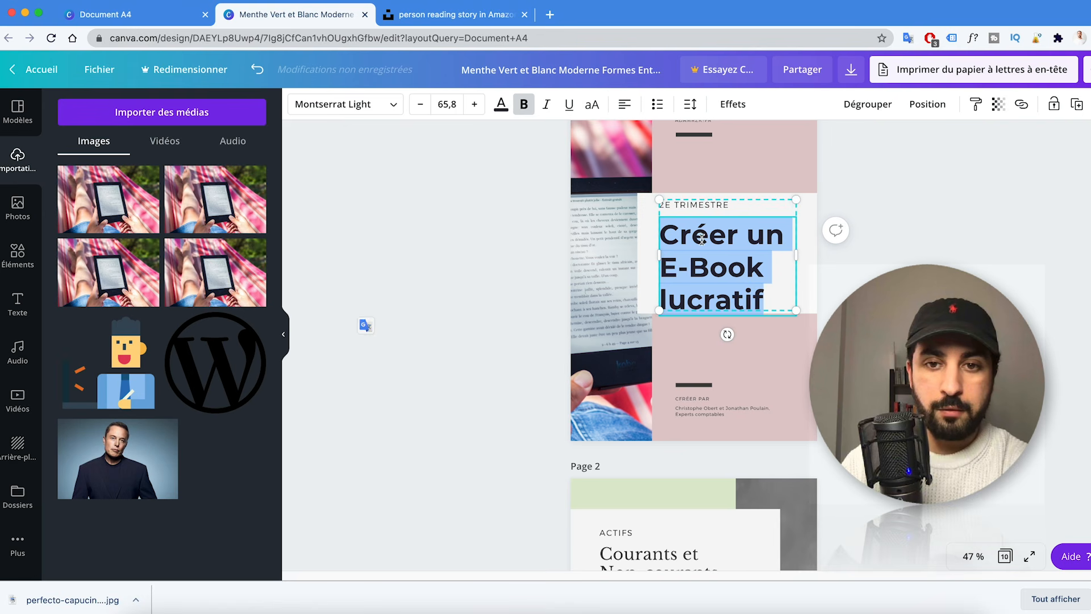
- Delete the "2E TRIMESTRE" line and move the cover title up slightly within the white box
left_click(706, 237)
left_click(733, 200)
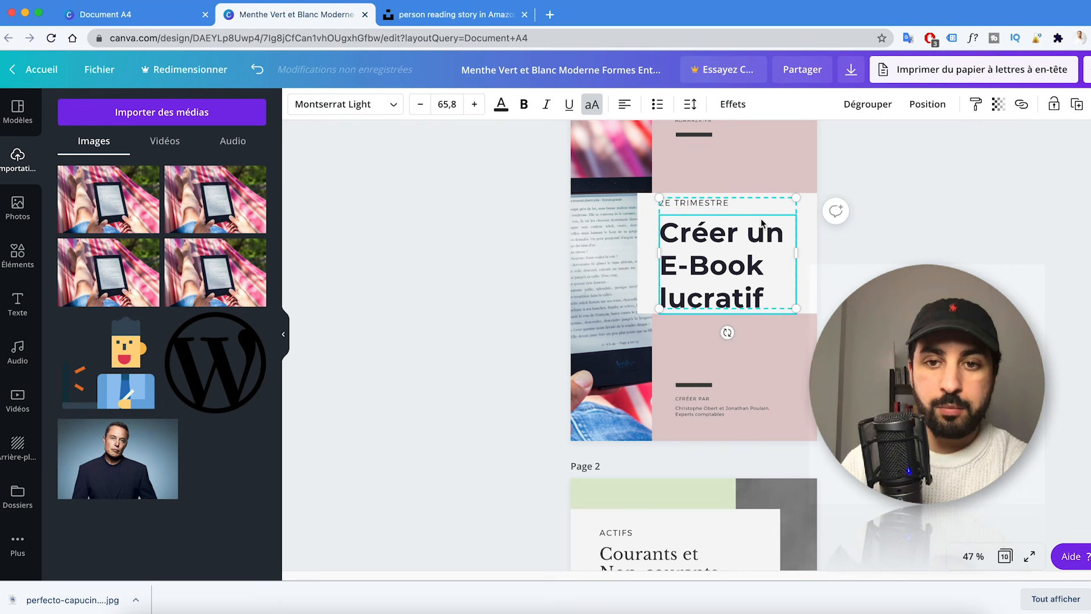
left_click_drag(761, 218, 761, 212)
left_click(731, 198)
left_click(732, 198)
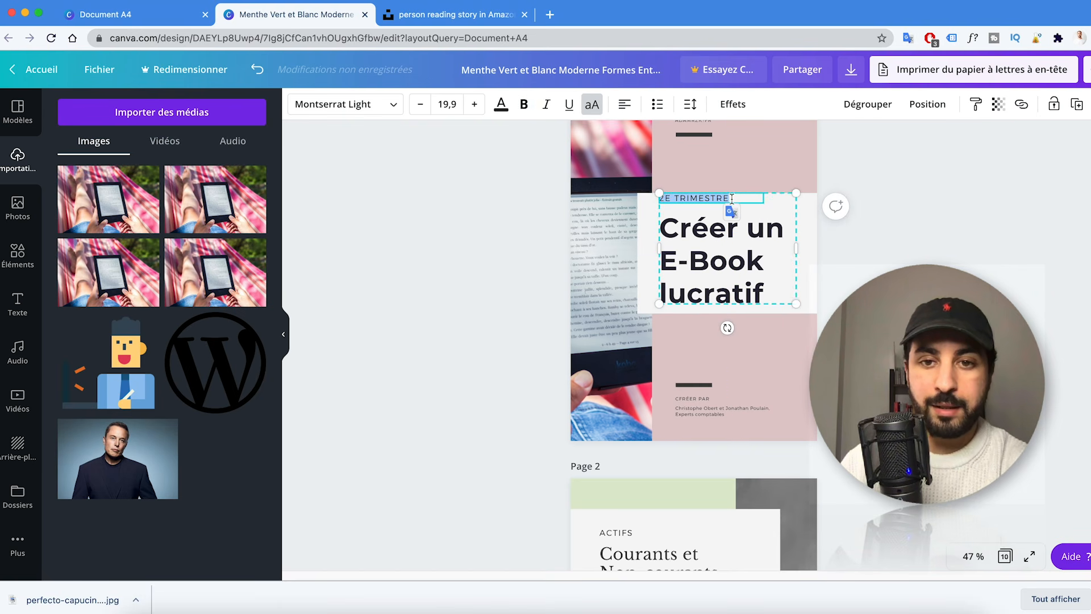
key("BackSpace")
left_click(751, 235)
left_click_drag(752, 229, 753, 223)
left_click(867, 196)
scroll(868, 205, "up", 2)
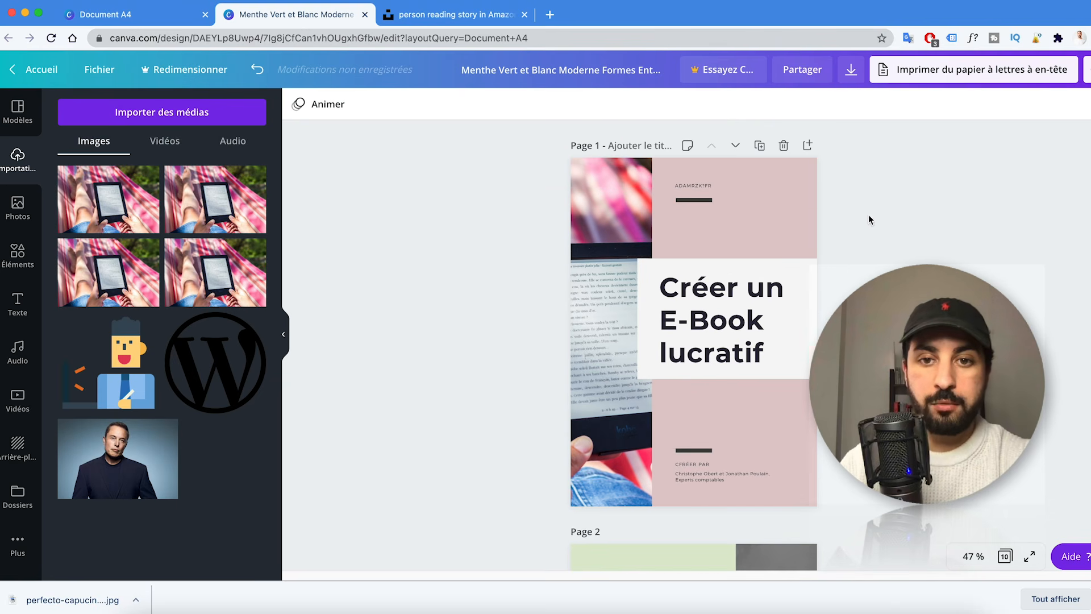
- Recolour the short bar under the cover's website name with the bright pink from the photo's colours
left_click(688, 200)
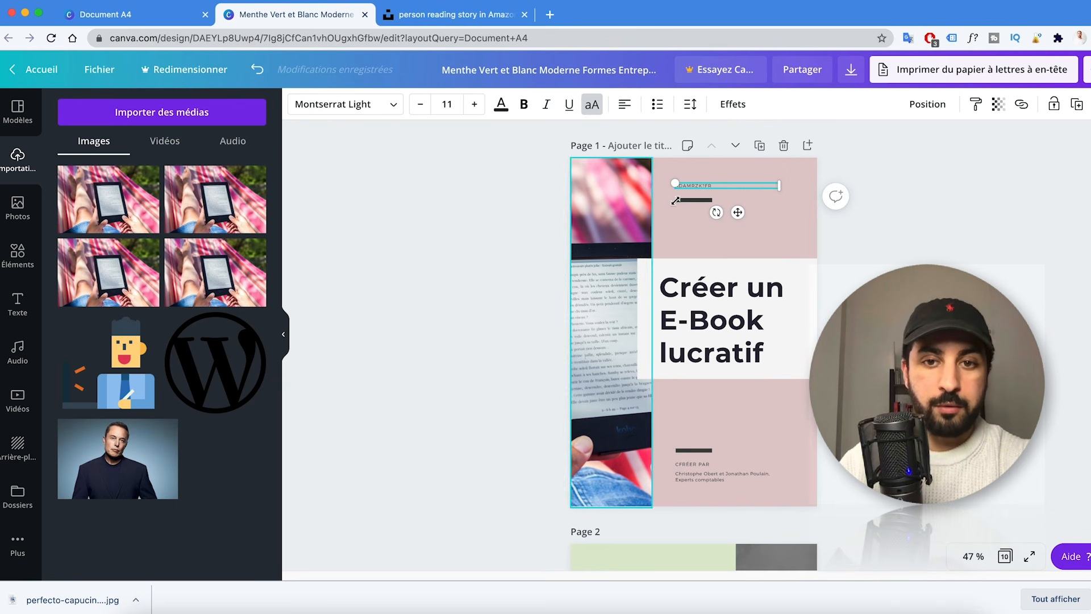
left_click(687, 200)
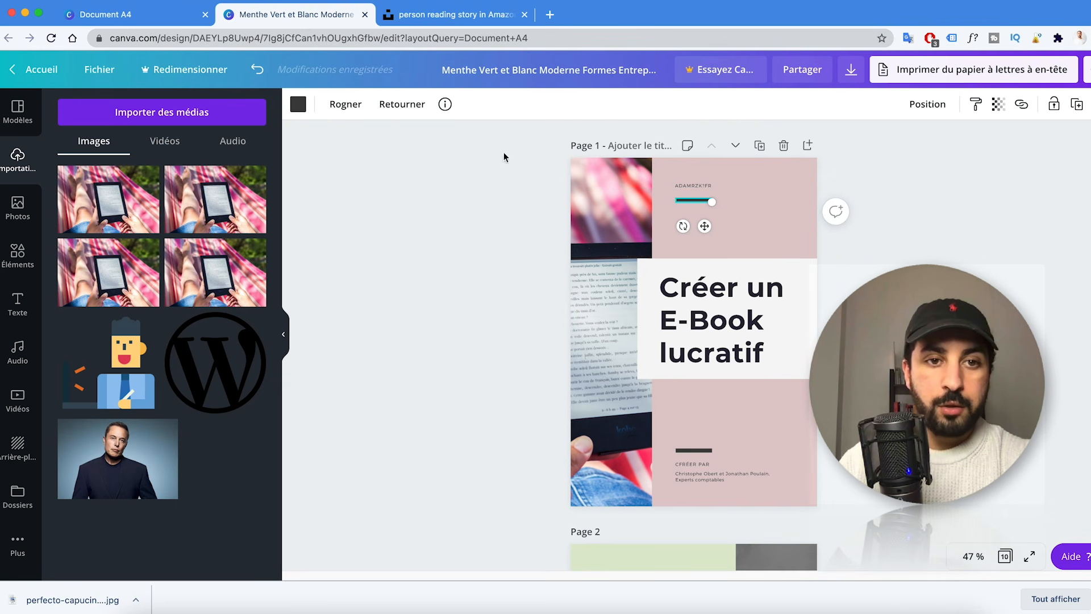
left_click(298, 104)
left_click(186, 332)
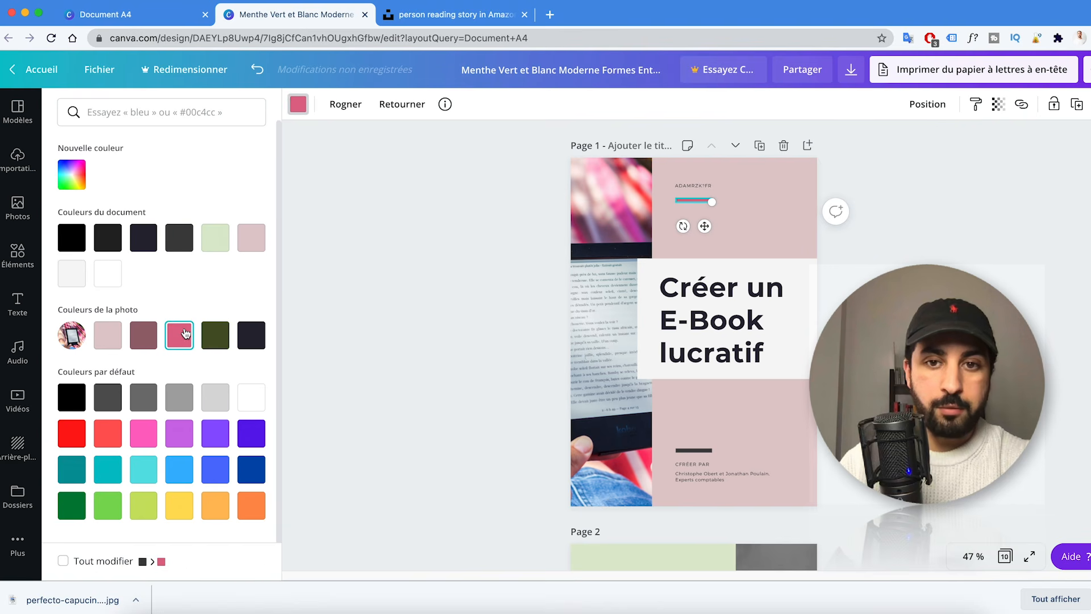
left_click(496, 291)
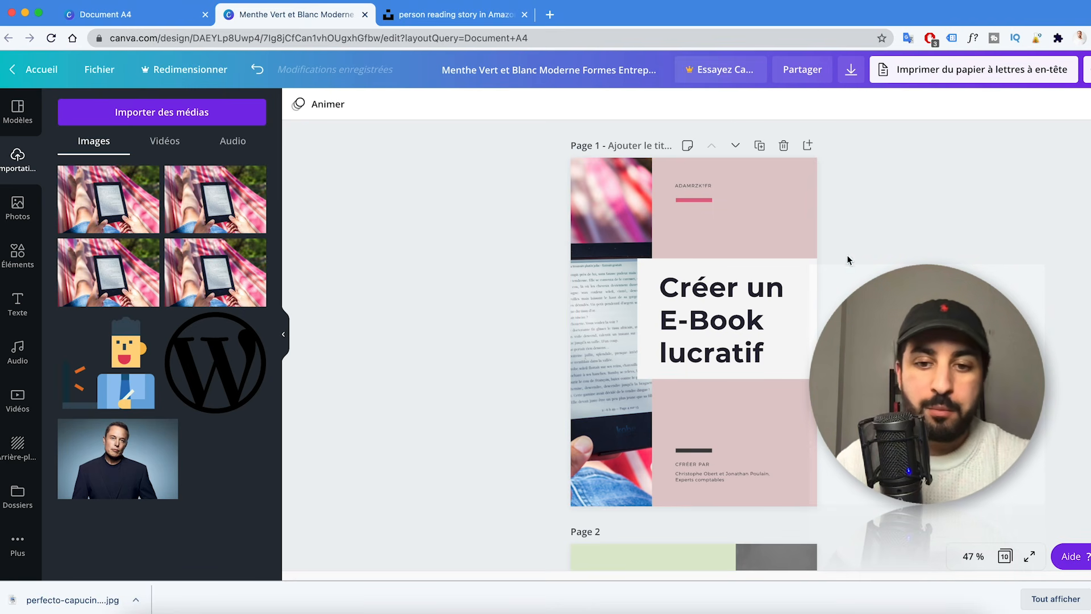
scroll(693, 341, "down", 8)
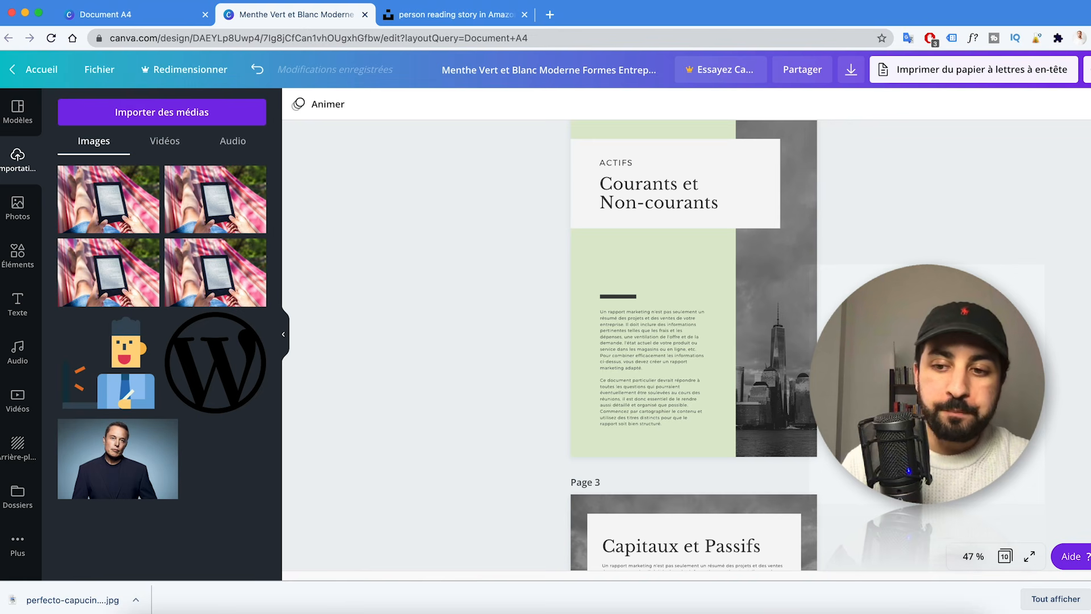
scroll(693, 340, "down", 6)
scroll(693, 364, "up", 5)
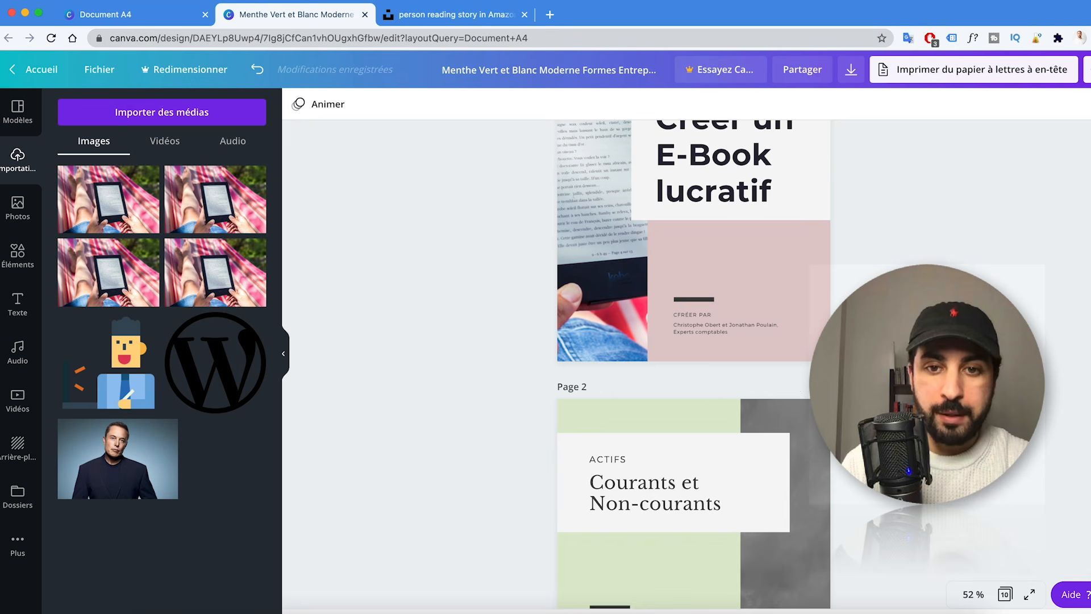
- Look through the template's inner pages and examine their layouts, text blocks and charts
scroll(693, 363, "down", 10)
scroll(693, 364, "down", 5)
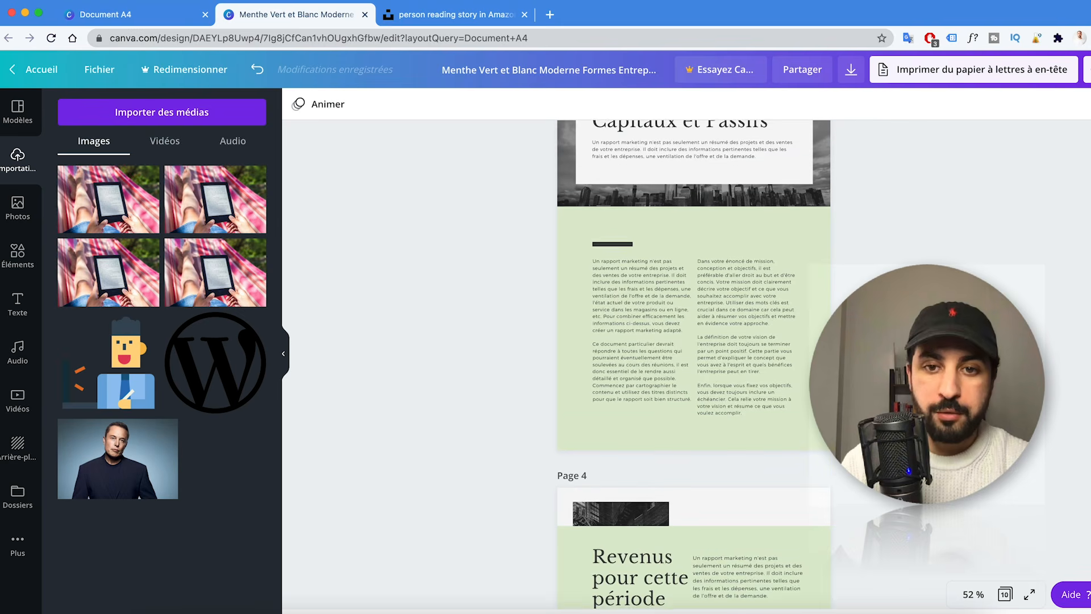
scroll(693, 364, "up", 5)
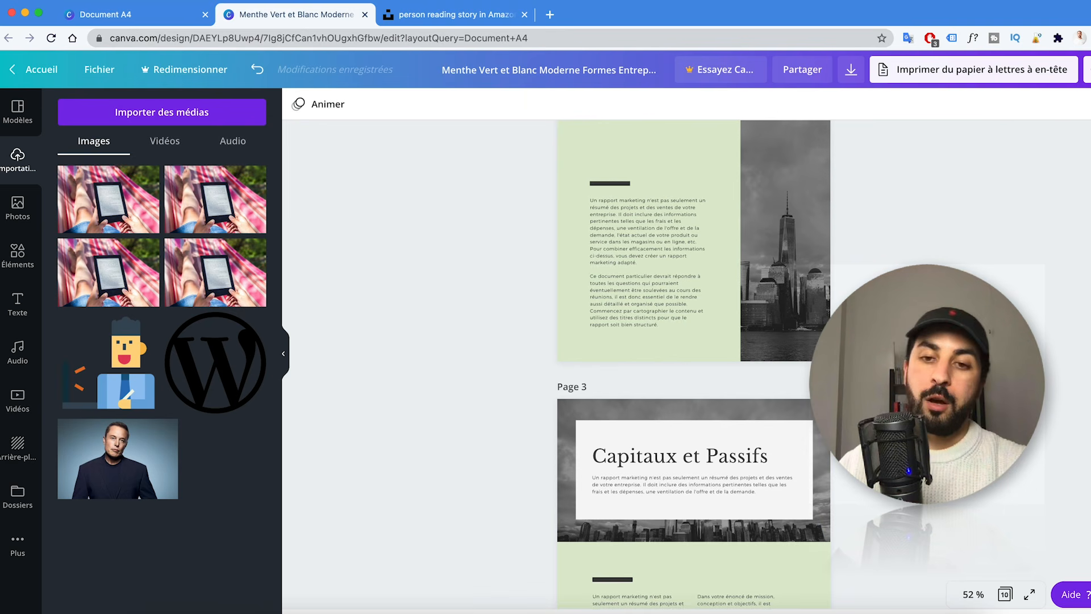
scroll(821, 258, "up", 5)
scroll(821, 257, "down", 1)
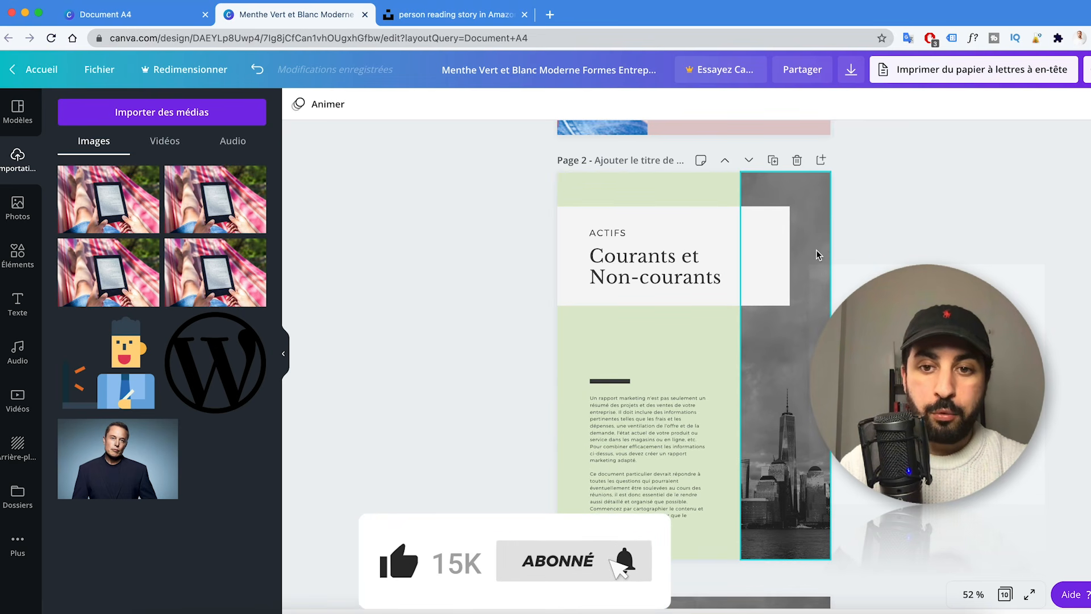
scroll(818, 252, "down", 5)
scroll(818, 254, "down", 15)
scroll(817, 251, "up", 10)
scroll(817, 251, "down", 8)
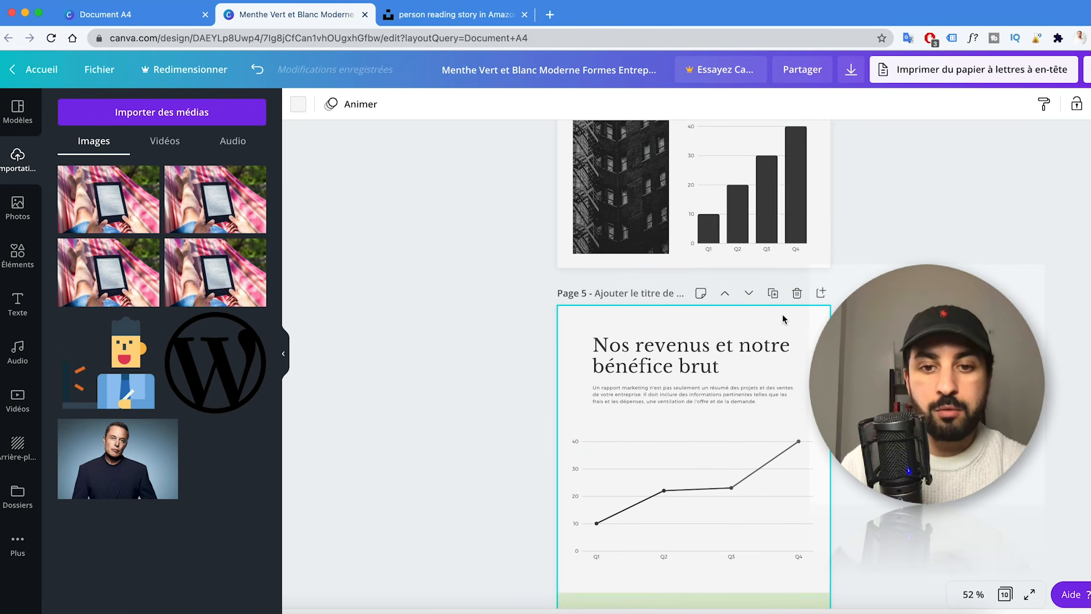
- Delete the two chart pages titled "Nos revenus et notre bénéfice brut" and "Tableau des flux de trésorerie"
left_click(796, 292)
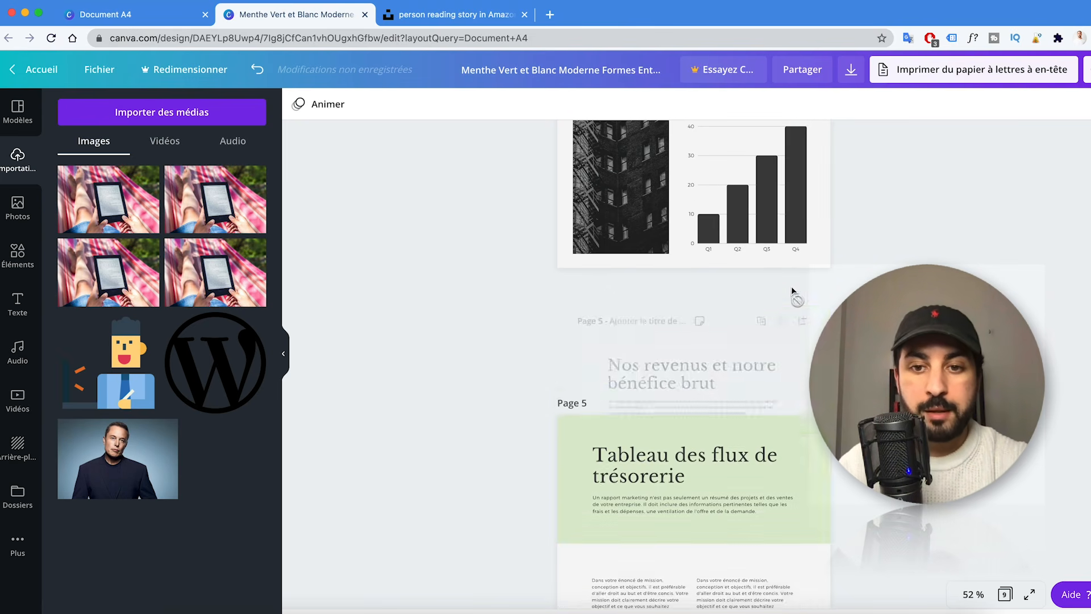
scroll(814, 273, "down", 6)
scroll(816, 262, "up", 4)
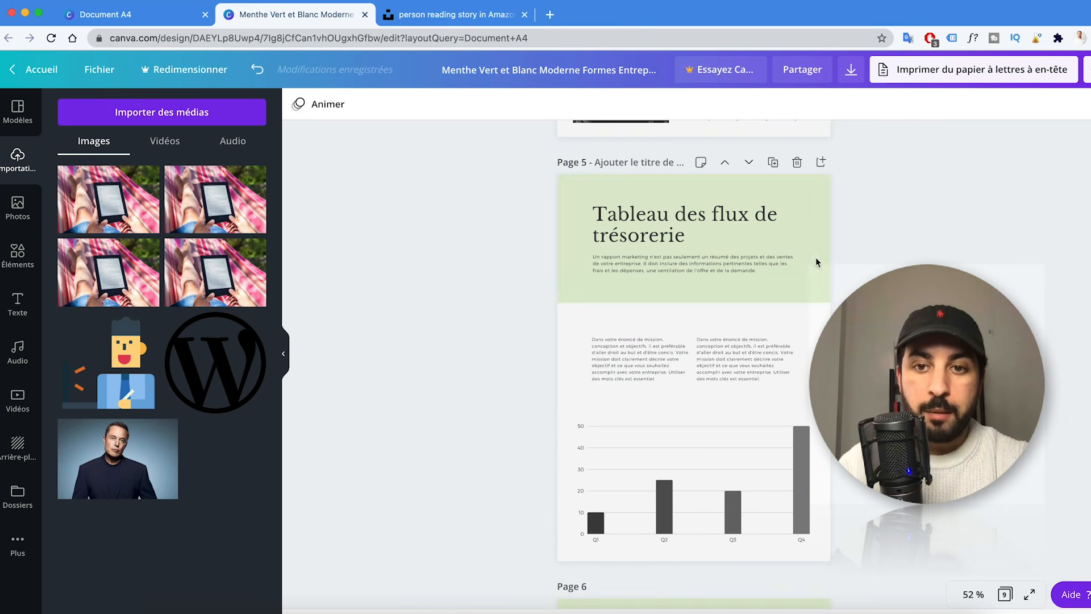
left_click(796, 194)
left_click(867, 225)
left_click(796, 163)
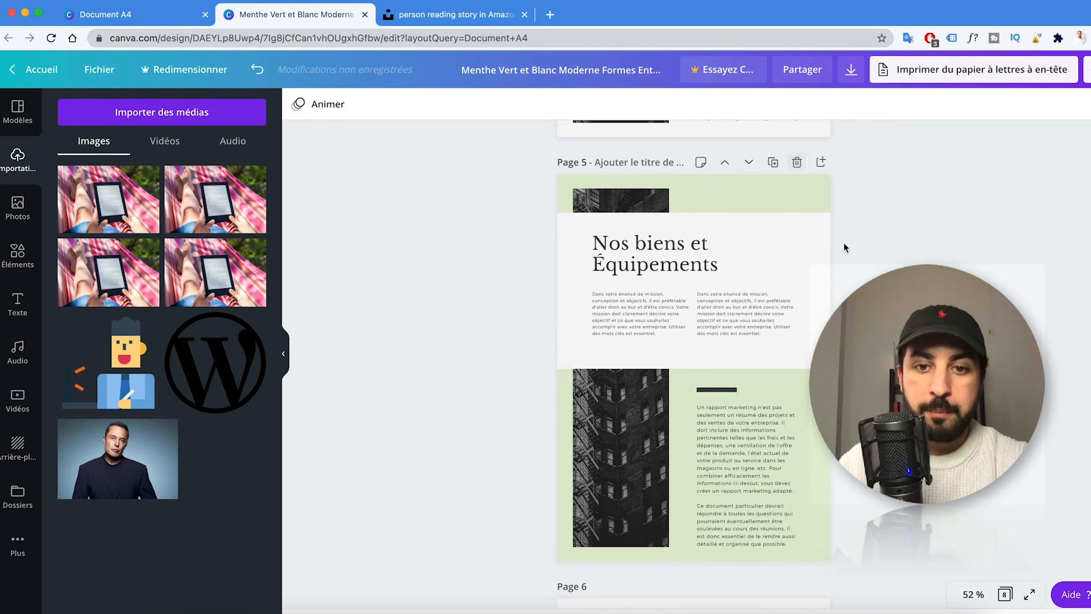
- Delete the second body text column on page 7, "Coûts Financiers et Revenus"
scroll(856, 279, "up", 3)
scroll(856, 282, "down", 10)
left_click(776, 286)
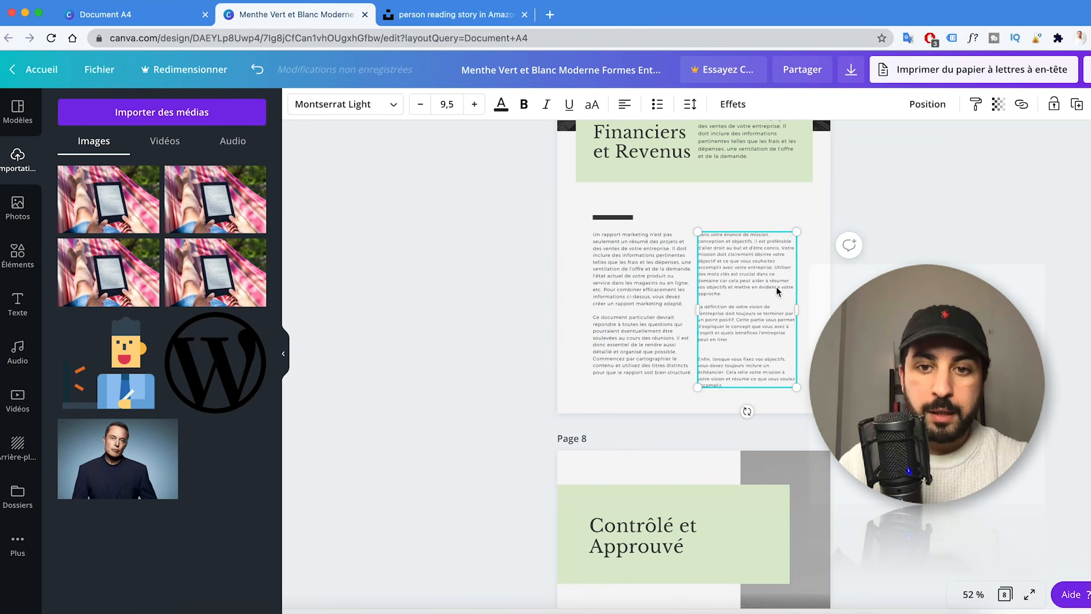
left_click(671, 265)
left_click(718, 245)
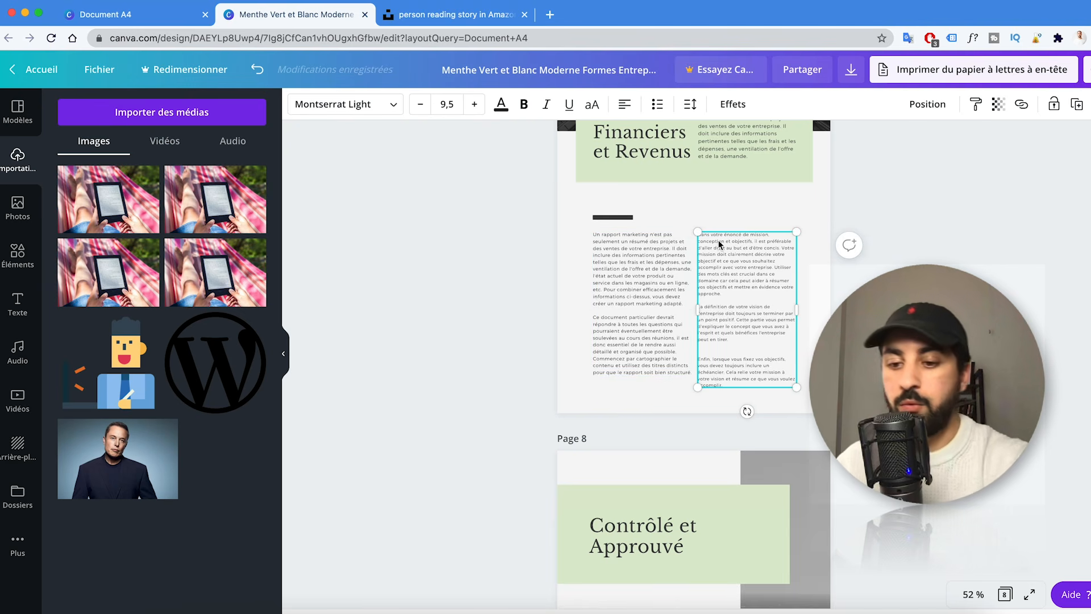
key("Delete")
- Enlarge page 7's remaining body text to font size 13.5 so it spans the full width of both former columns
left_click(653, 240)
left_click_drag(694, 230, 787, 231)
left_click_drag(726, 277, 809, 289)
left_click_drag(744, 254, 740, 272)
left_click(847, 243)
- Remove the title, the short description and the green box behind them from page 7
scroll(848, 243, "up", 3)
left_click(774, 263)
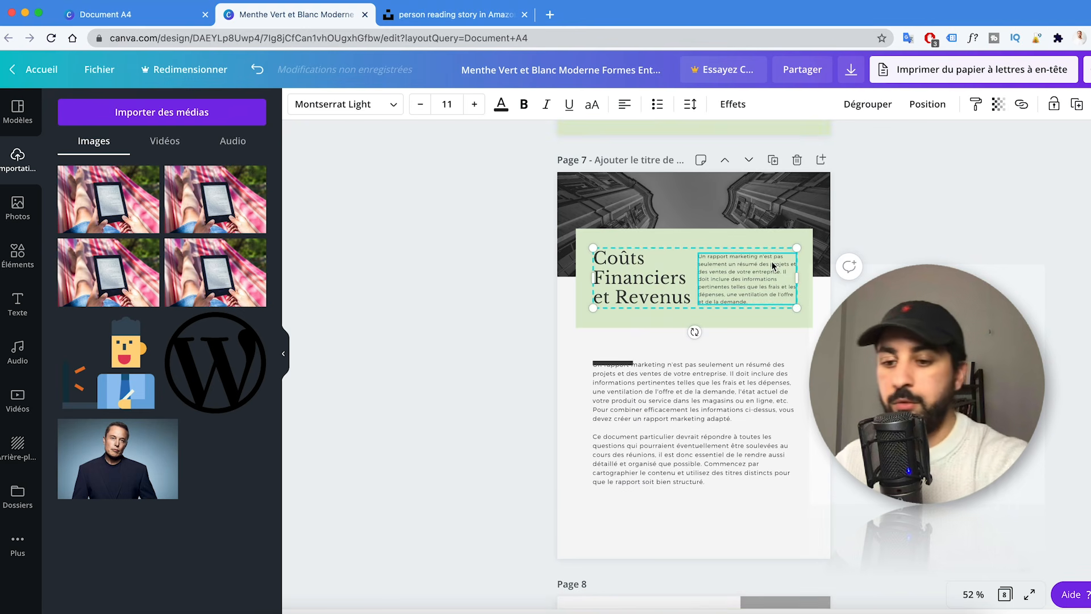
key("Delete")
left_click(751, 264)
key("Delete")
left_click(677, 281)
key("Delete")
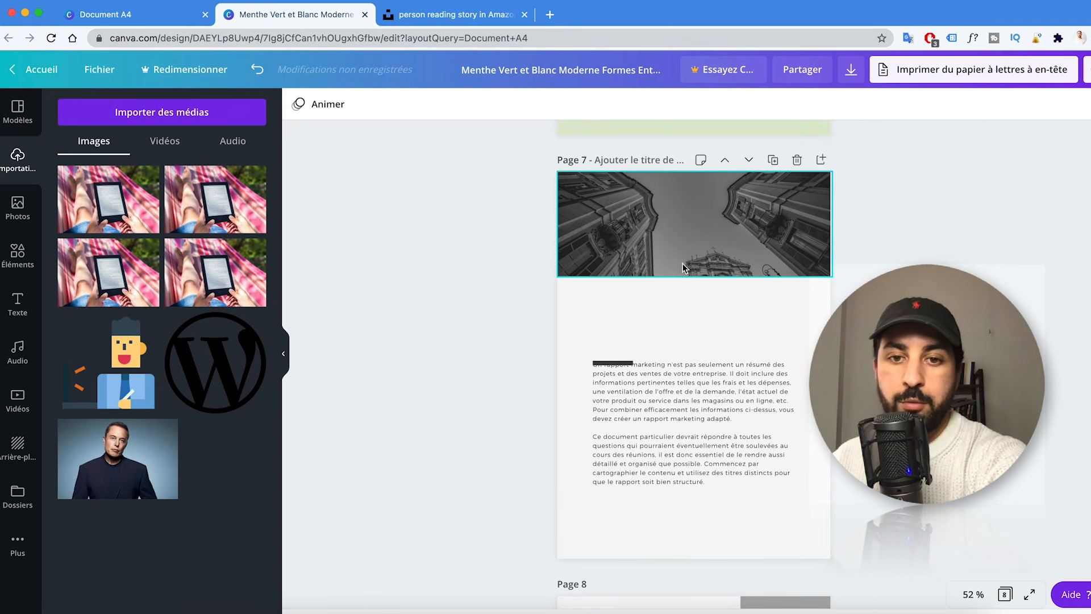
- Replace the building photo heading page 7 with the uploaded photo of the e-reader on pink fabric
left_click(683, 263)
double_click(696, 251)
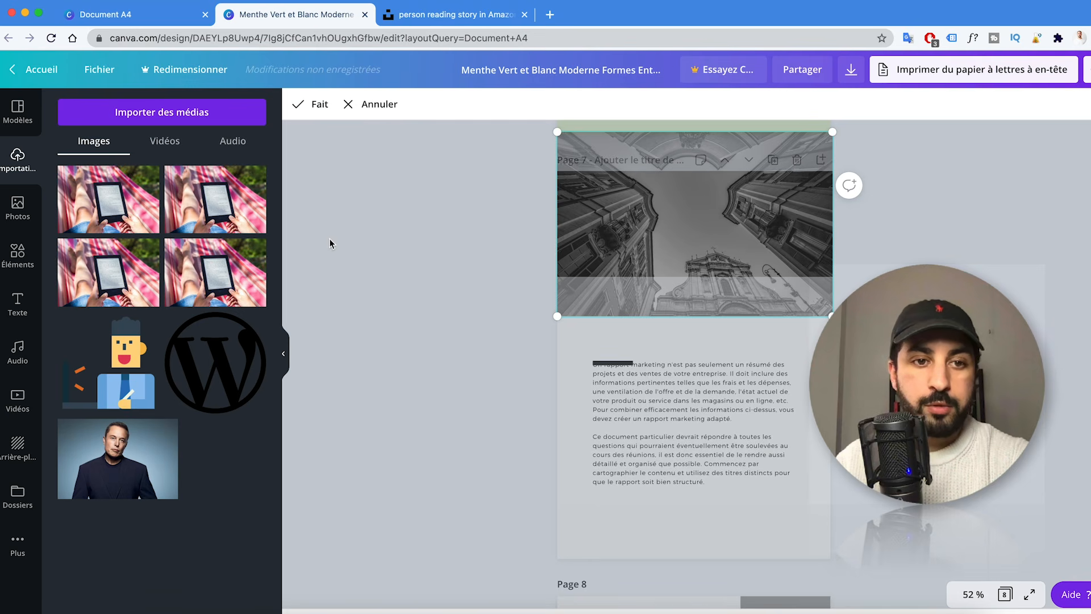
left_click(249, 216)
left_click_drag(639, 337, 646, 250)
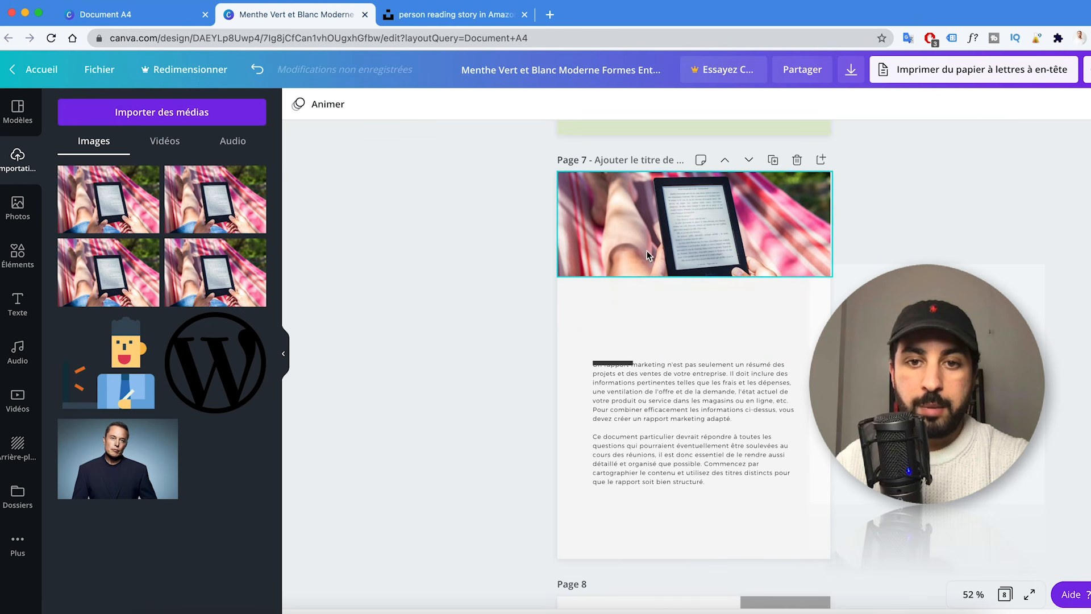
- Switch to Unsplash and download the photo of a hand holding a Kindle outdoors from the ebook results
left_click(420, 15)
left_click(72, 163)
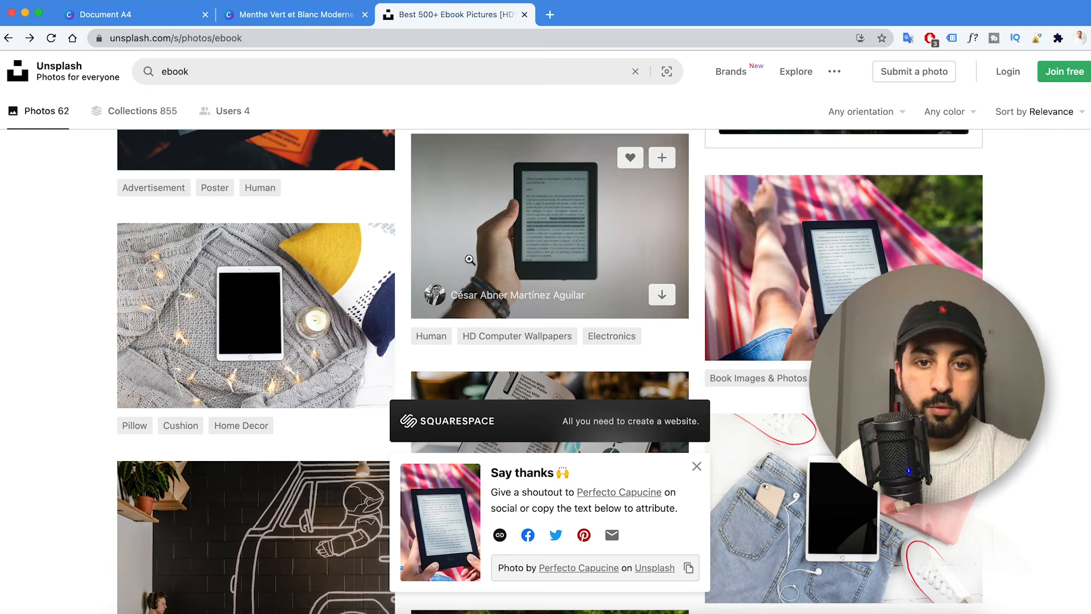
scroll(544, 279, "down", 5)
left_click(784, 335)
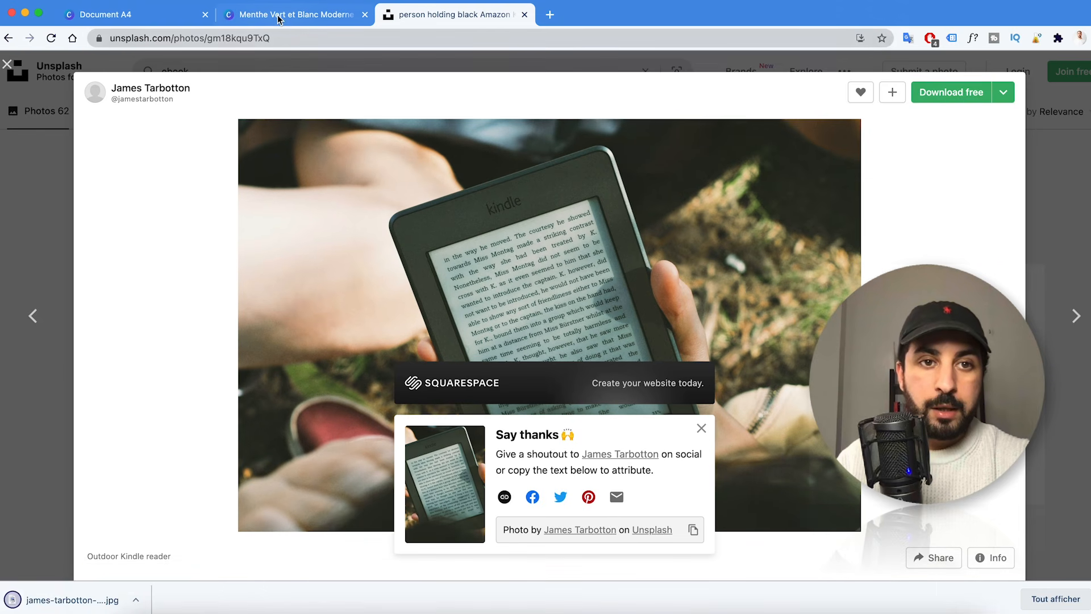
- Back in Canva, upload the newly downloaded Kindle photo and use it as page 7's header picture
left_click(281, 20)
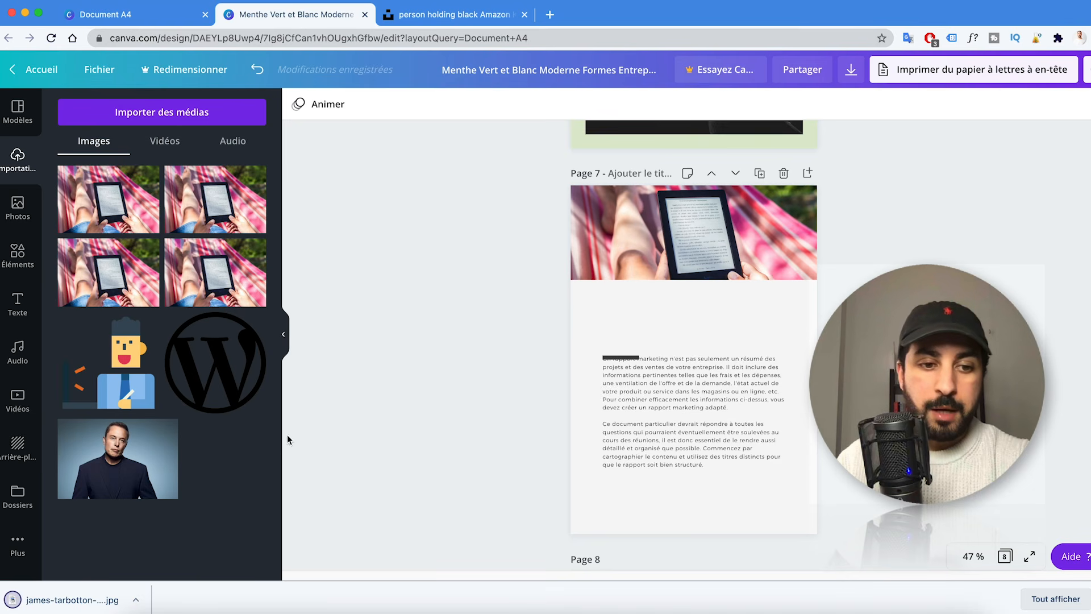
left_click(136, 600)
left_click(170, 581)
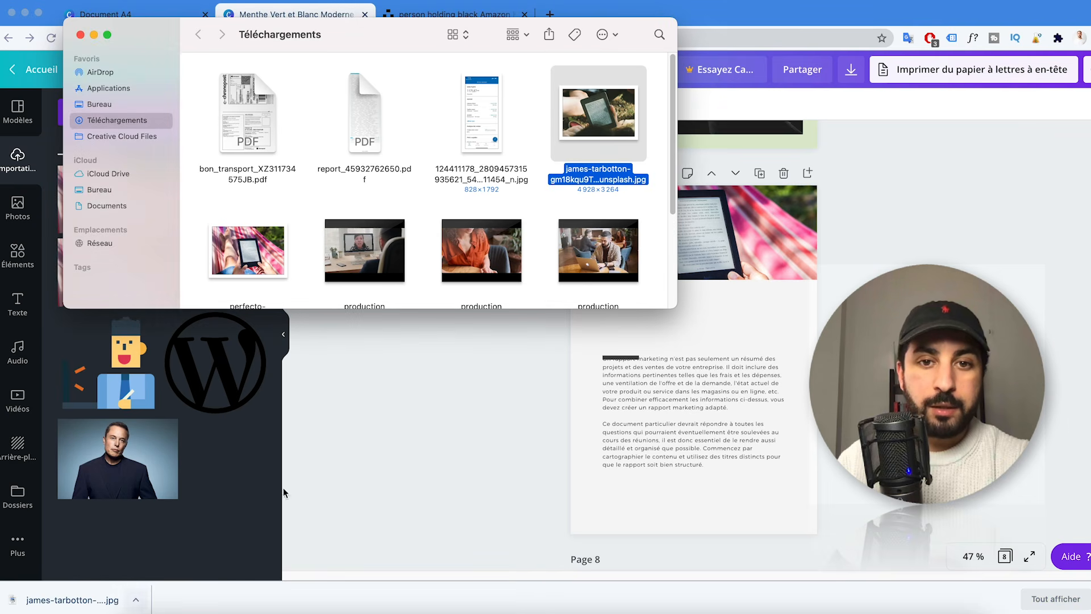
left_click_drag(596, 128, 722, 219)
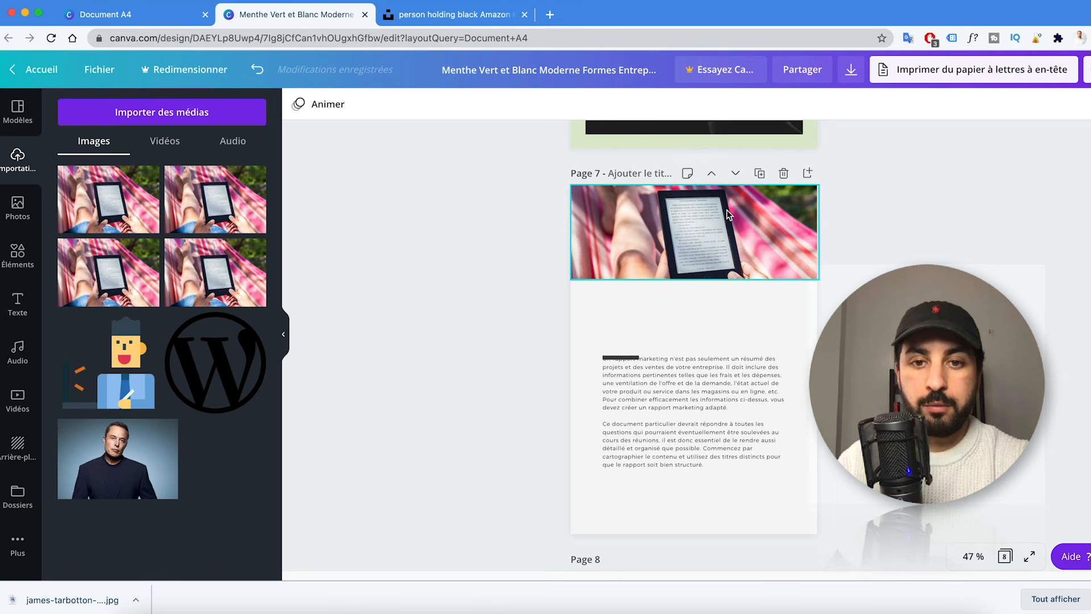
left_click_drag(684, 348, 682, 233)
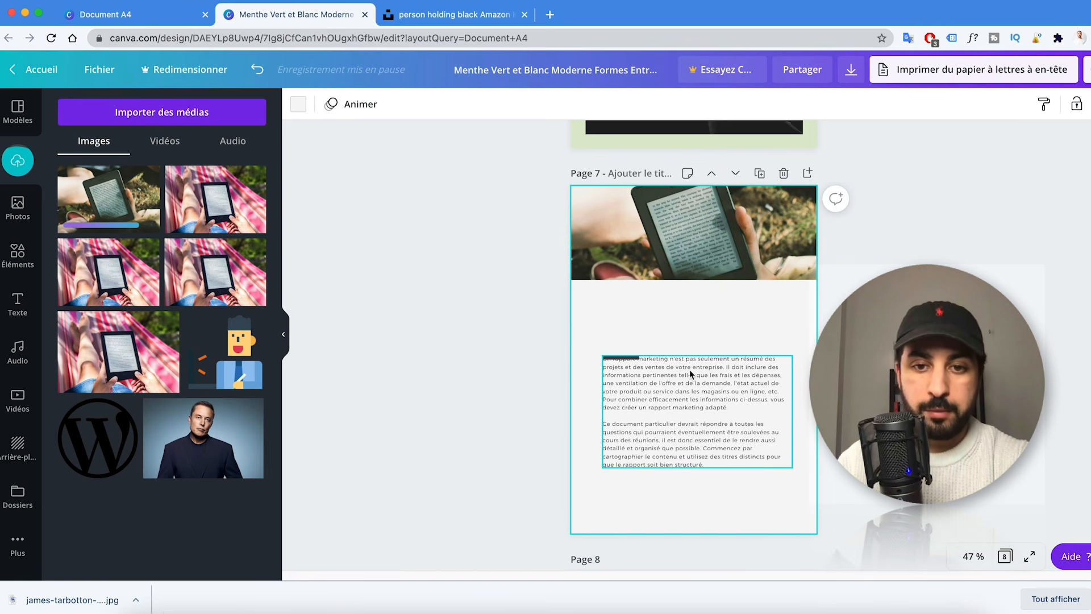
- Move the short dark bar up beneath page 7's header photo and bring the body text up below it
left_click_drag(622, 357, 624, 295)
left_click_drag(642, 360, 660, 338)
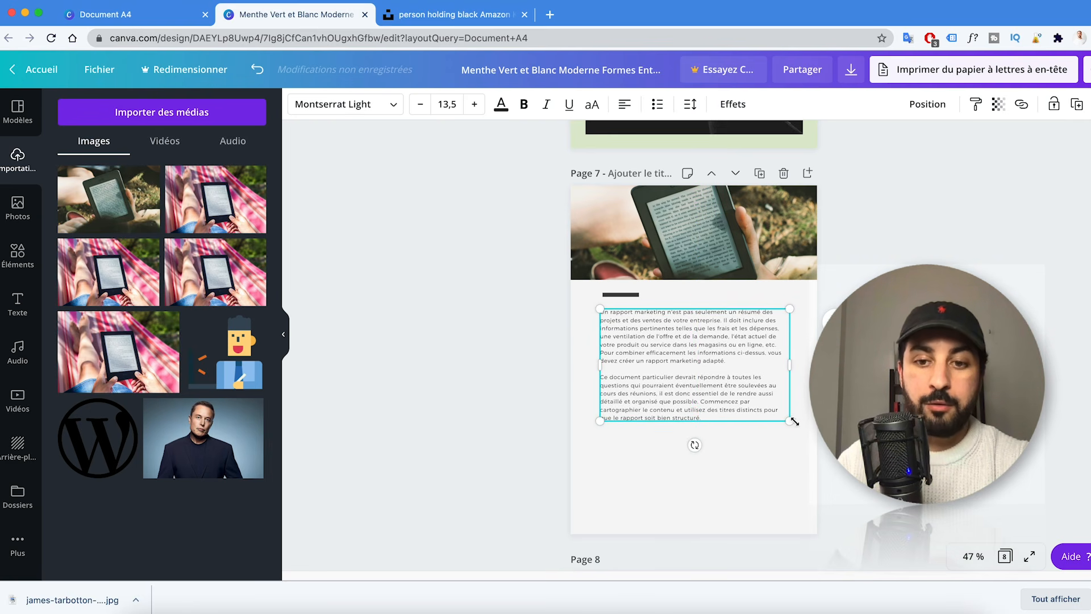
- Try scaling page 7's body text box up to font size 14.2, and undo the resize
mouse_move(795, 433)
left_mouse_down()
mouse_move(810, 454)
mouse_move(801, 438)
left_mouse_up()
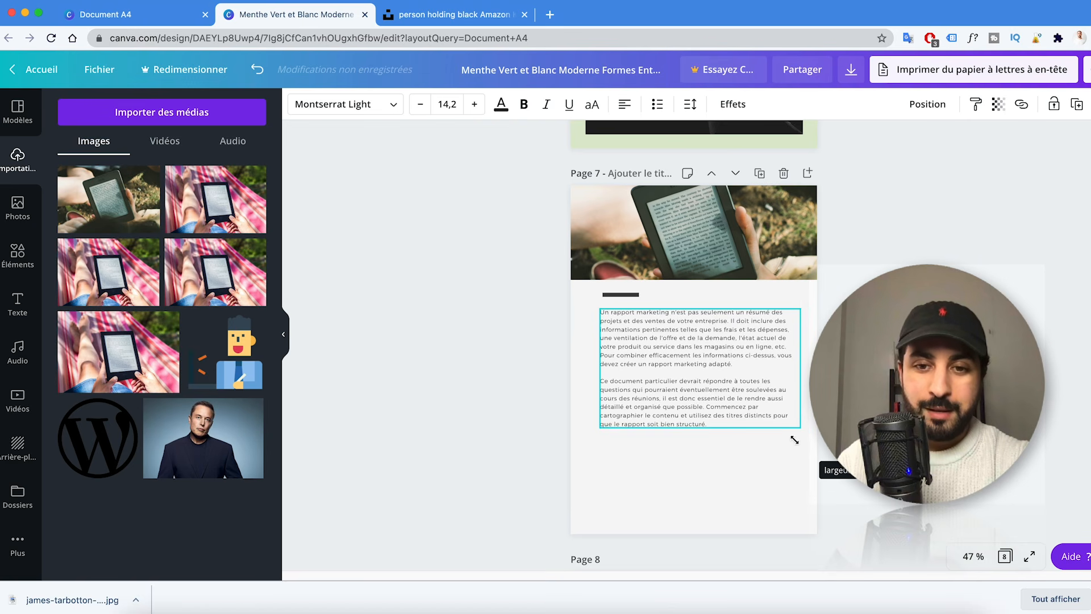
double_click(694, 428)
triple_click(713, 407)
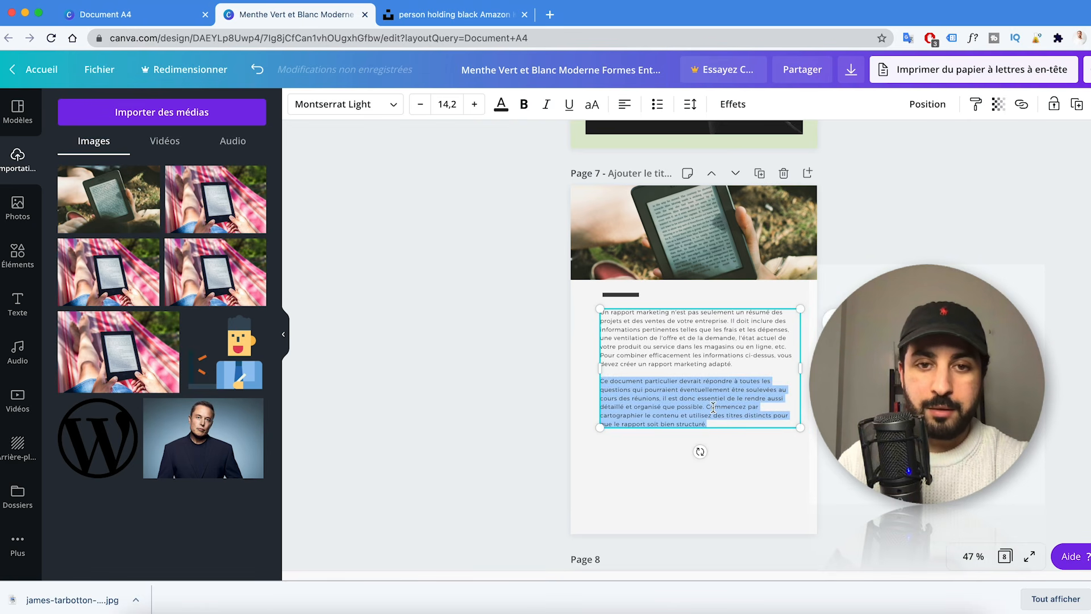
key("super+z")
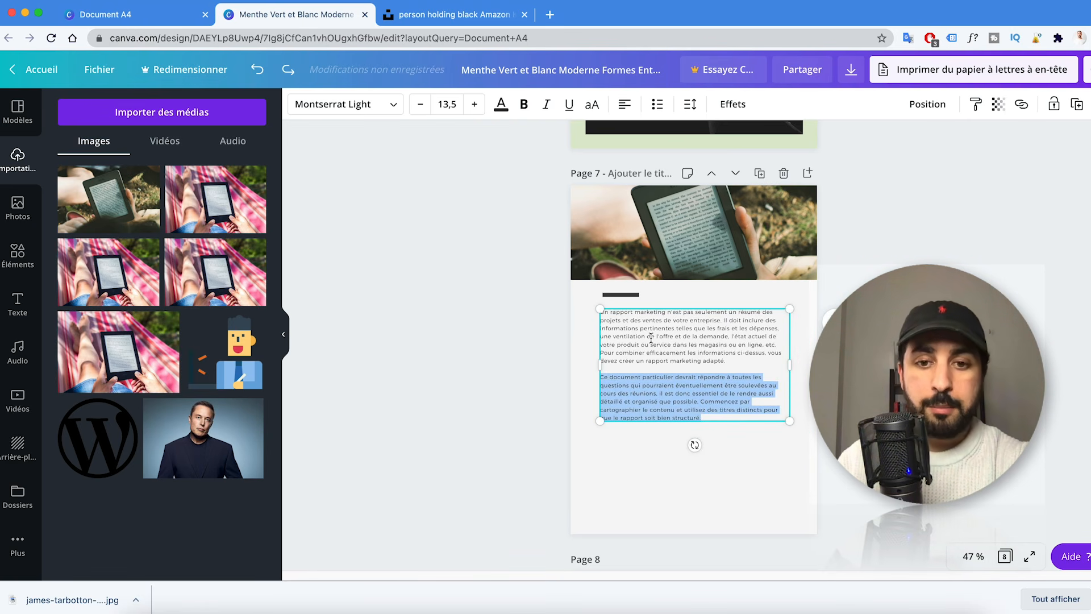
- Set all of page 7's body text to font size 15.5 and justify it
key("super+a")
left_click(471, 101)
left_click(471, 101)
left_click(471, 101)
left_click(472, 102)
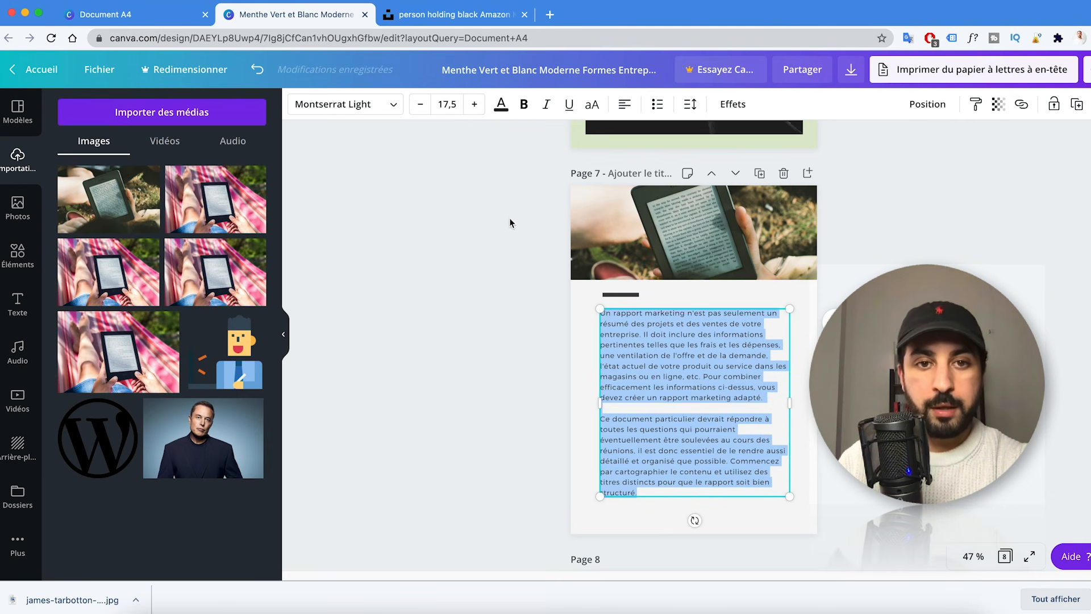
left_click(426, 108)
left_click(426, 108)
left_click(623, 106)
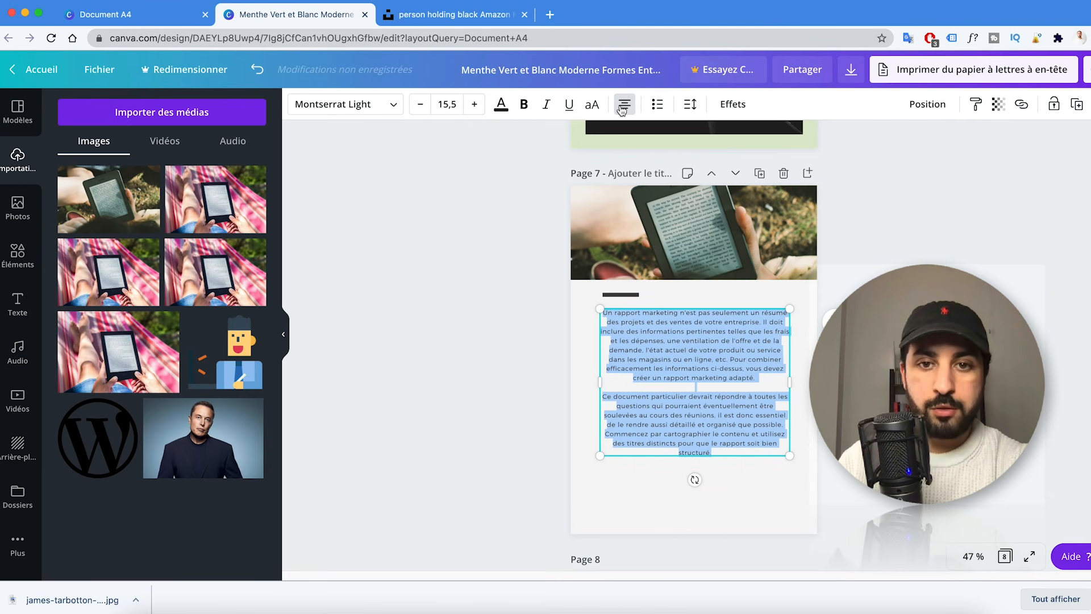
left_click(624, 106)
left_click(623, 107)
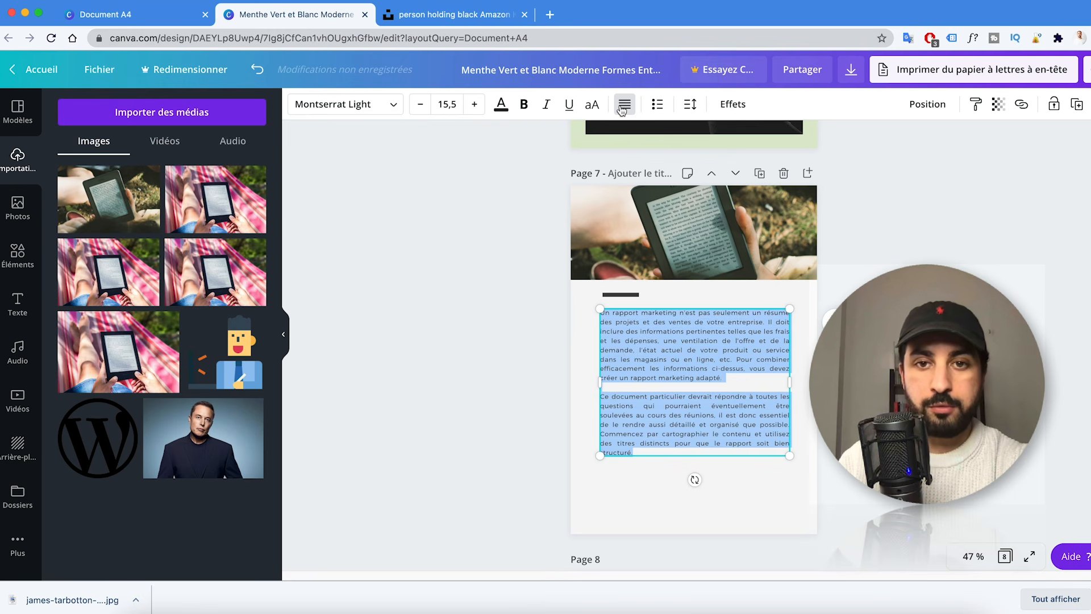
- Try a letter spacing of 162, a line height of 1.77 and middle anchoring on page 7's body text
left_click(698, 111)
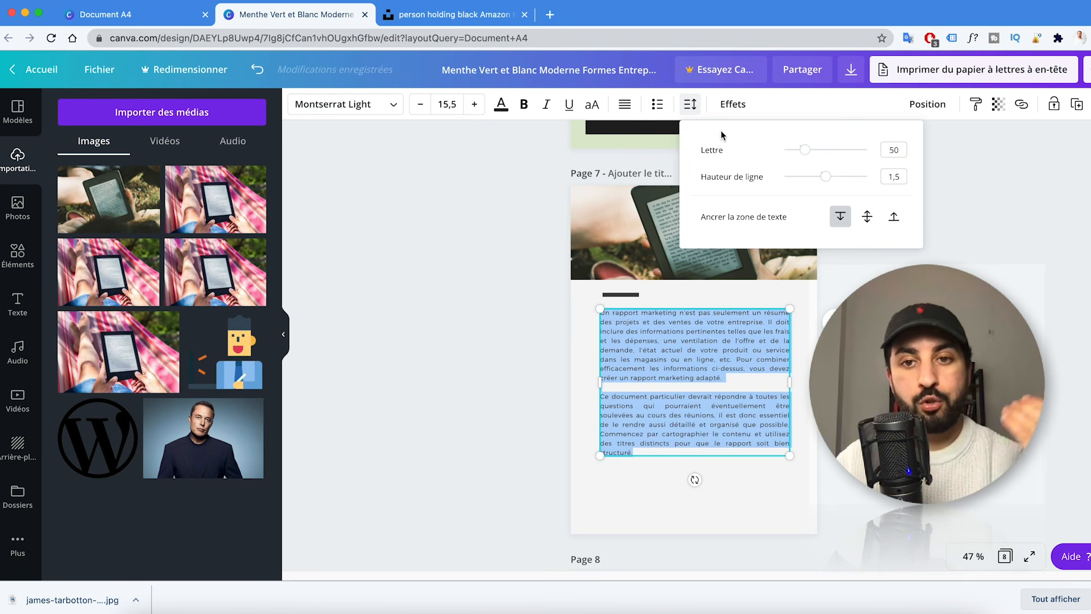
left_click_drag(805, 151, 818, 155)
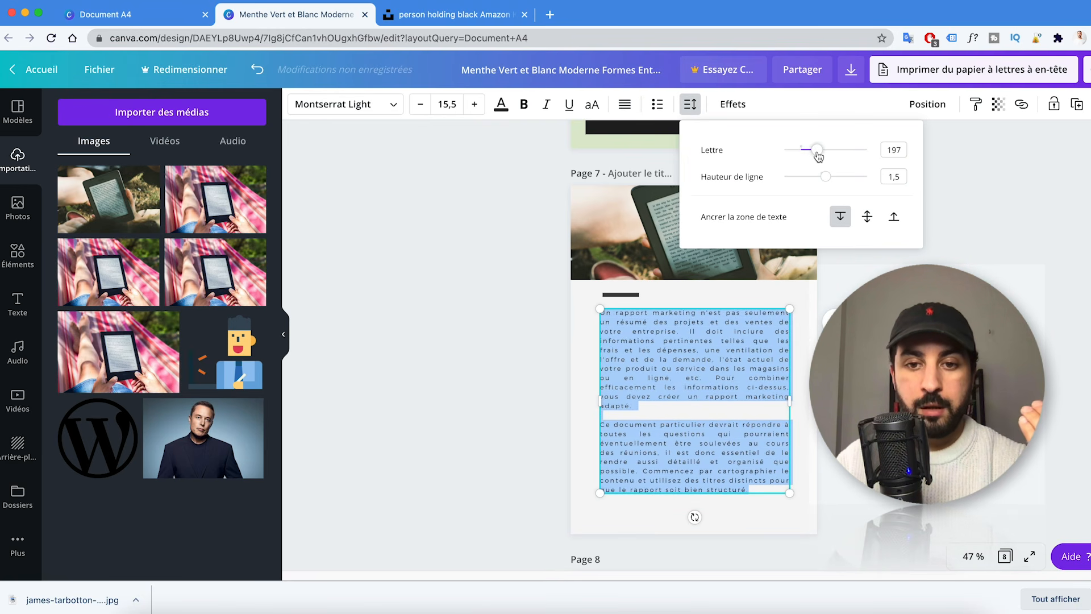
left_click_drag(818, 155, 838, 180)
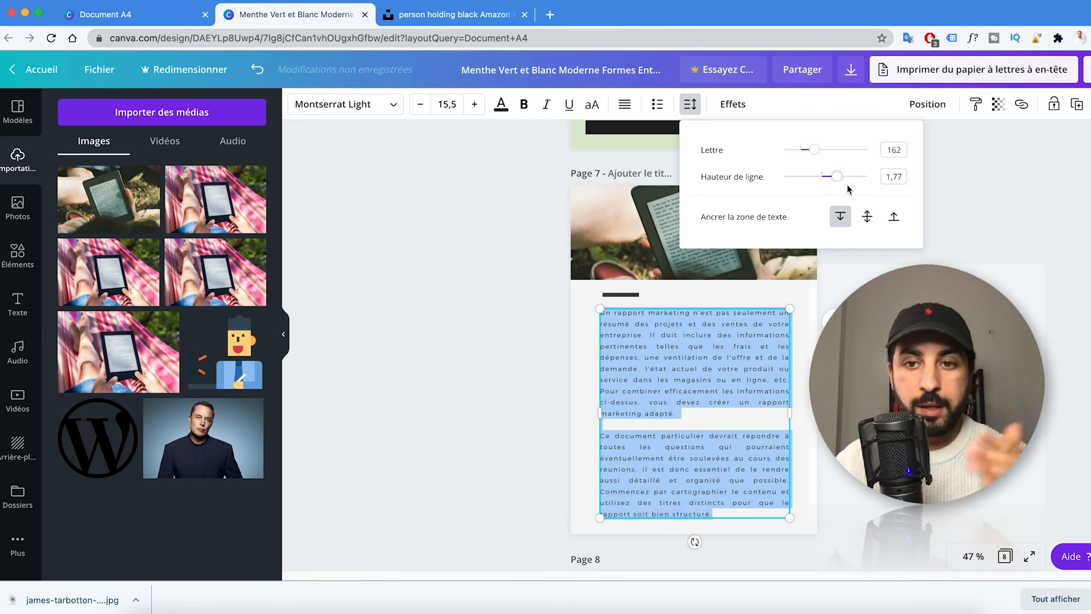
left_click(866, 214)
left_click(840, 216)
- Reduce the line height and tighten the letter spacing of page 7's body text
left_click_drag(836, 177, 803, 159)
left_click(708, 437)
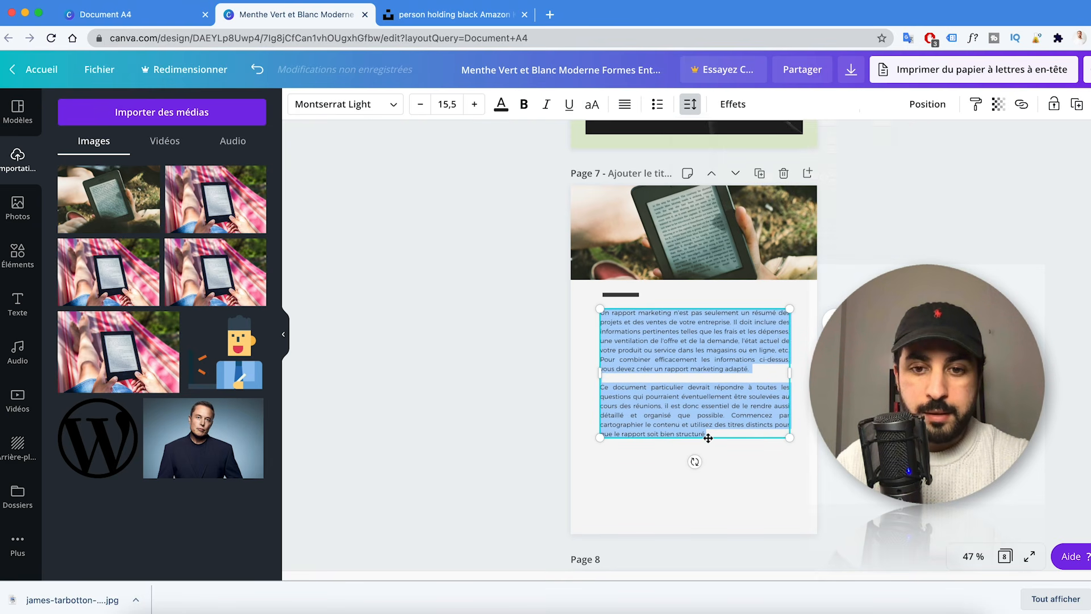
- Scale the body text box outward toward both page margins until its font size is 16.7
left_click_drag(592, 450, 583, 458)
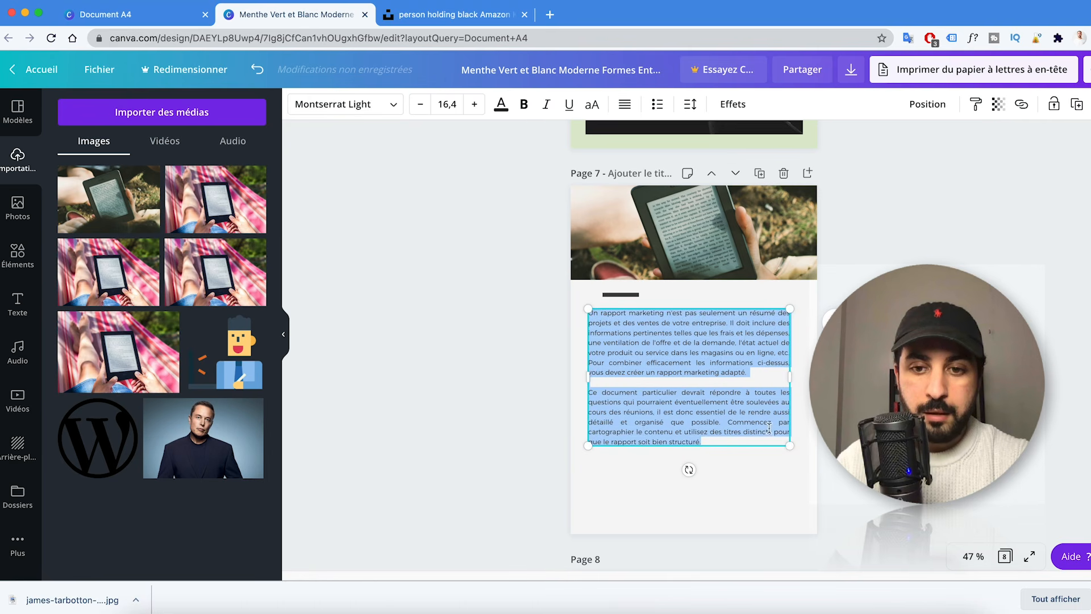
left_click_drag(786, 448, 791, 449)
left_click_drag(711, 393, 725, 391)
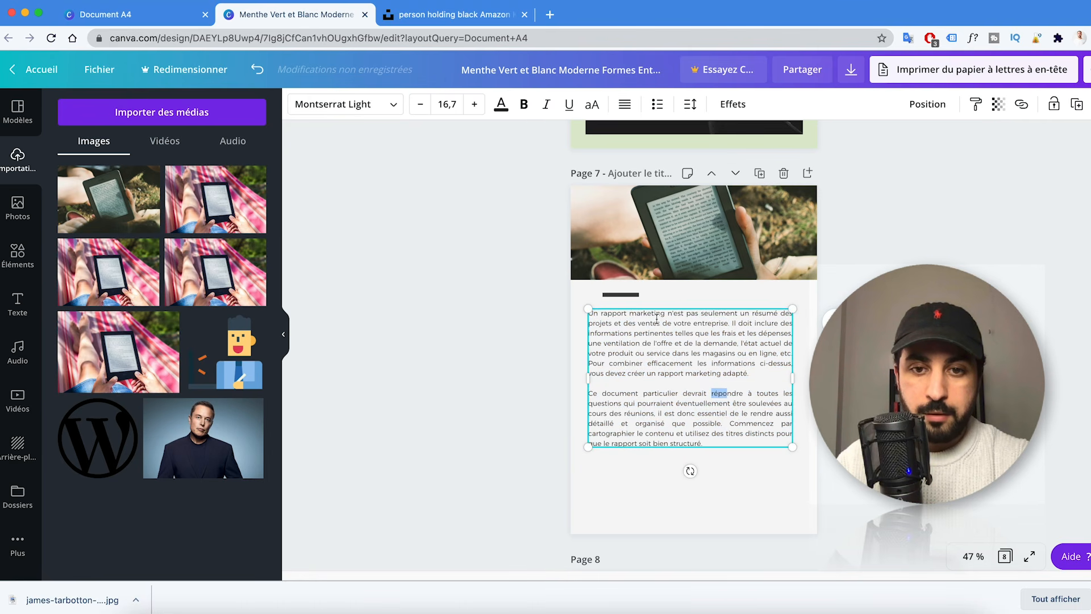
- Nudge the body text down slightly and align the short dark bar with the text's left edge
left_click_drag(651, 307, 685, 306)
left_click(621, 296, "shift")
left_click_drag(619, 296, 611, 299)
left_click(847, 291)
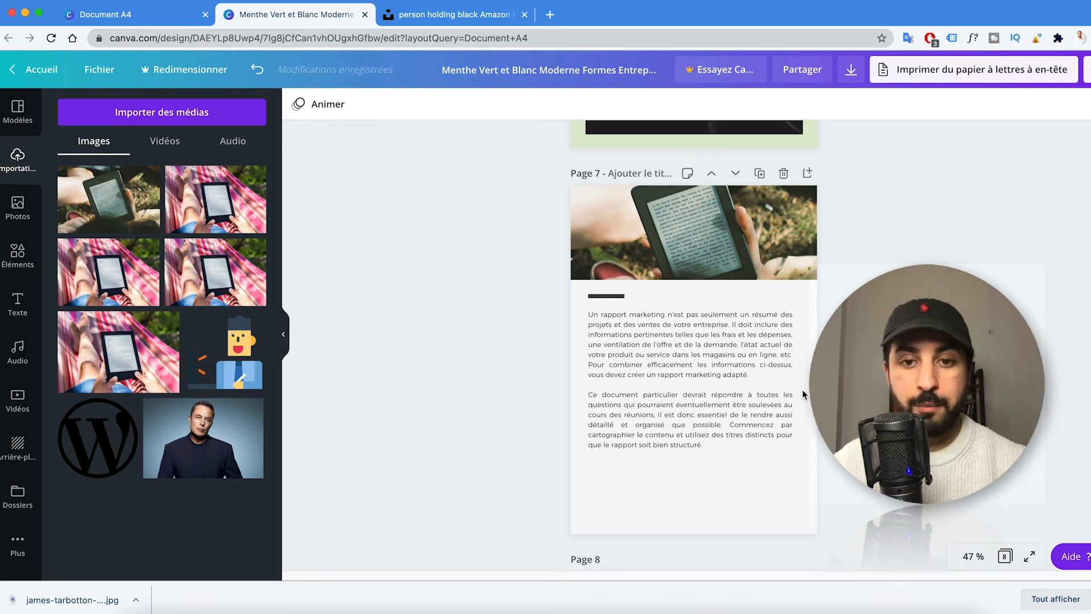
- Duplicate page 7 and select the header photo on the copy
left_click(757, 175)
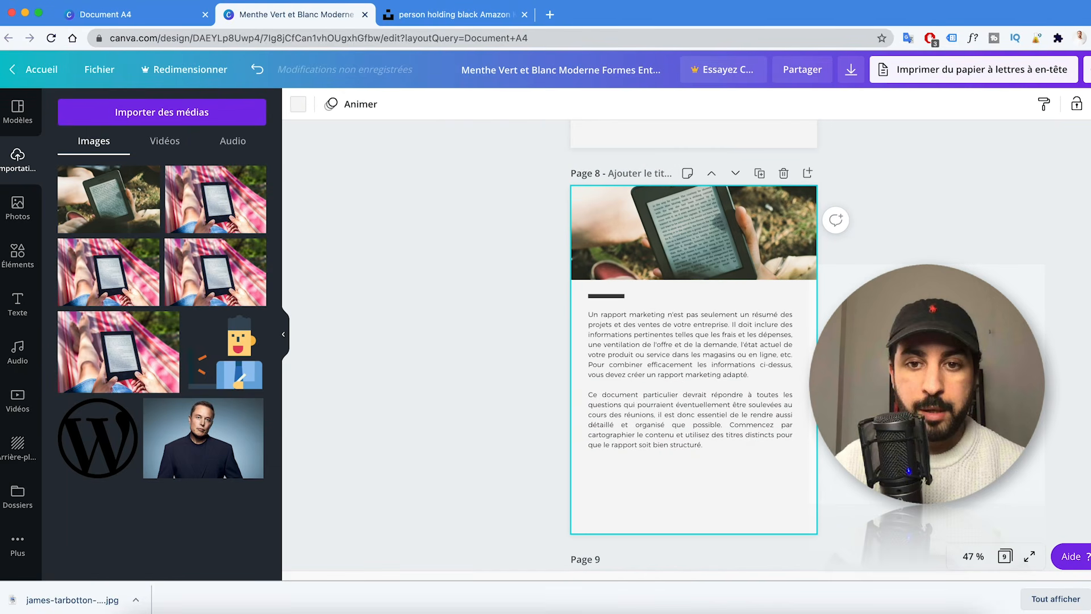
left_click(703, 236)
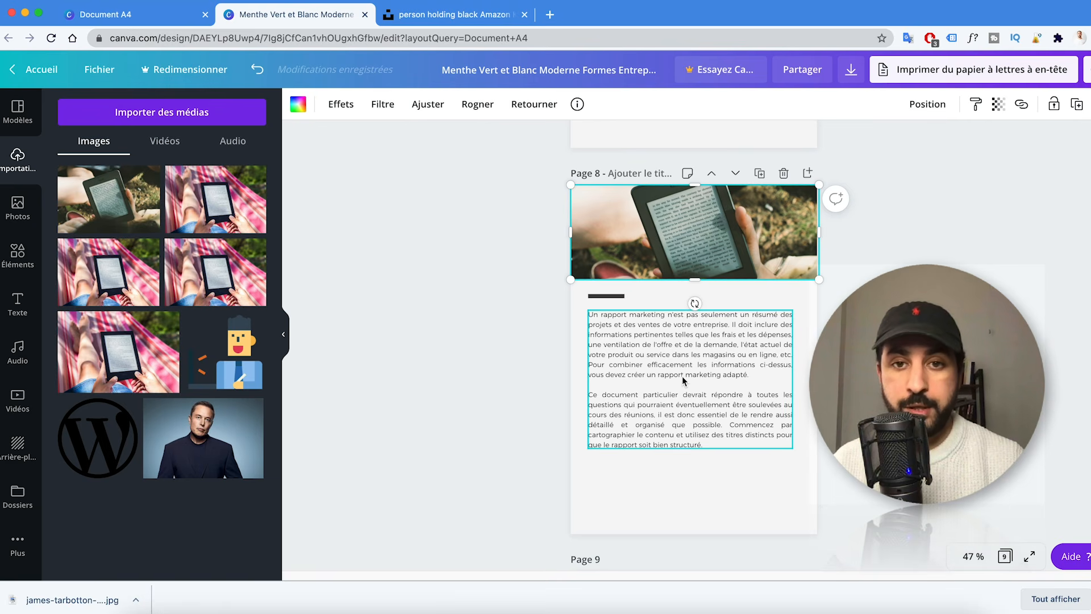
- Delete the five template pages, 2 to 6, between the cover and the customized inner page
scroll(682, 379, "up", 20)
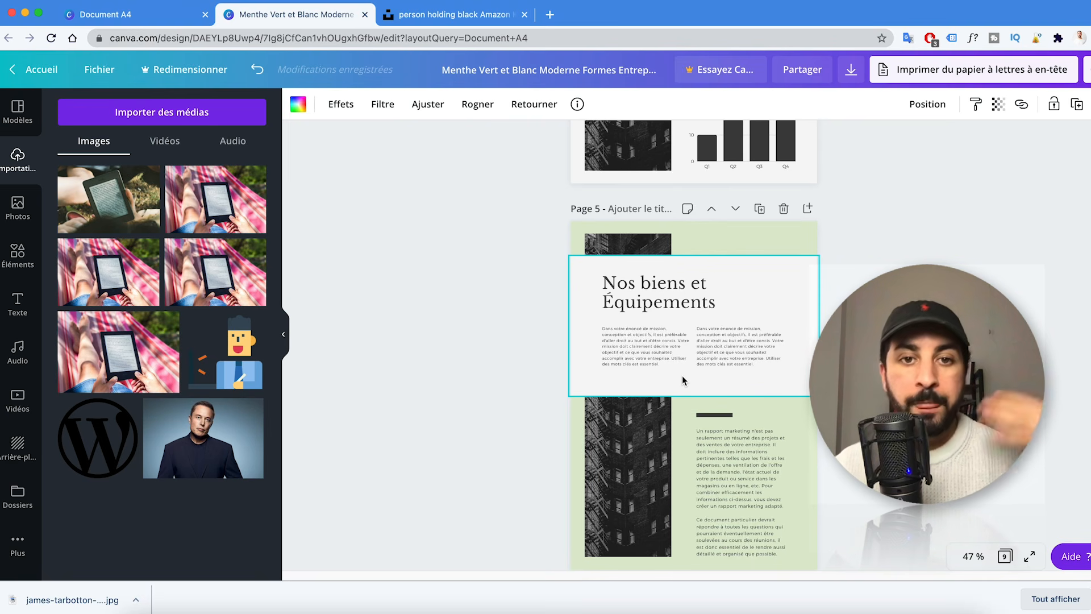
scroll(701, 321, "up", 10)
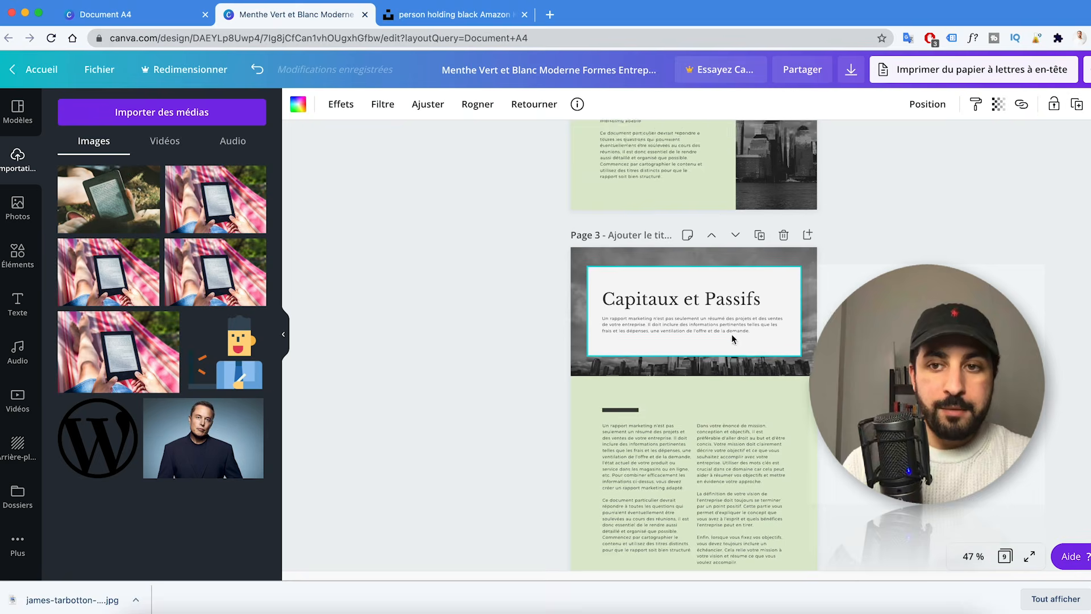
scroll(731, 336, "up", 10)
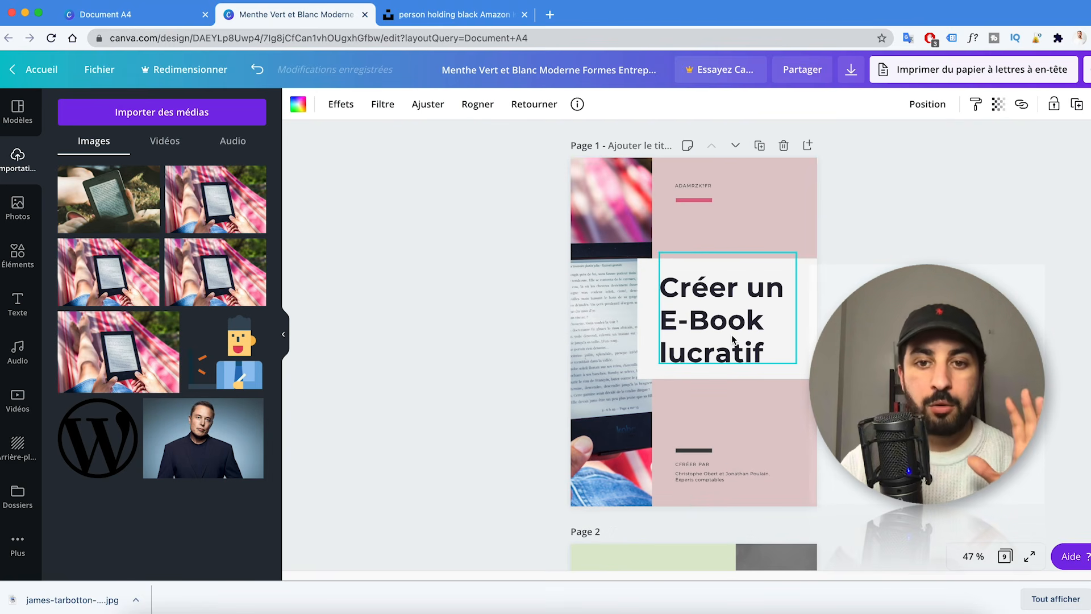
scroll(731, 337, "down", 13)
scroll(731, 335, "up", 7)
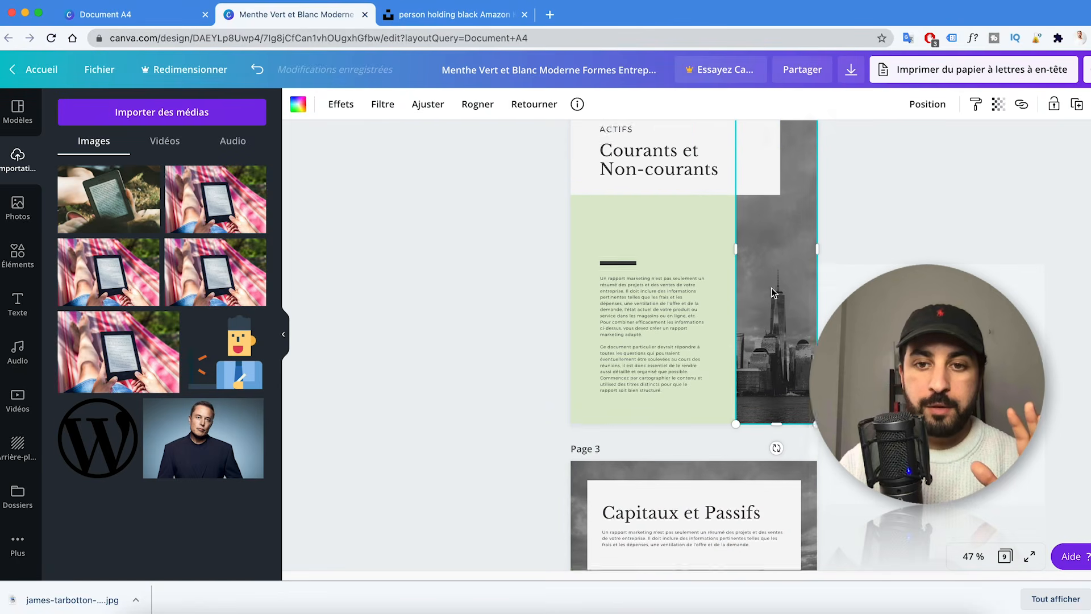
scroll(773, 292, "up", 4)
left_click(841, 297)
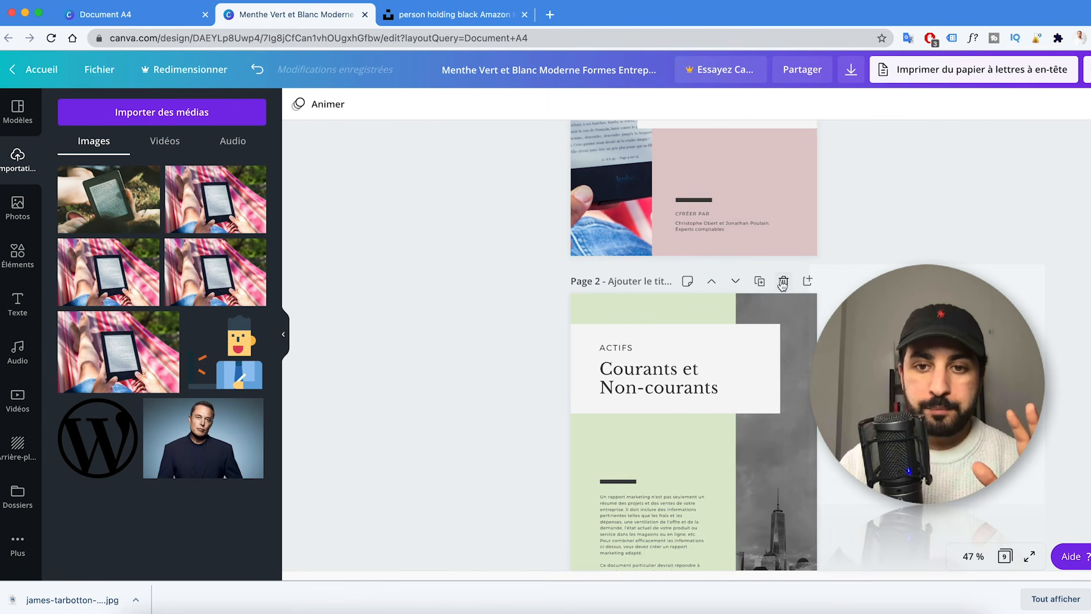
left_click(783, 281)
left_click(783, 282)
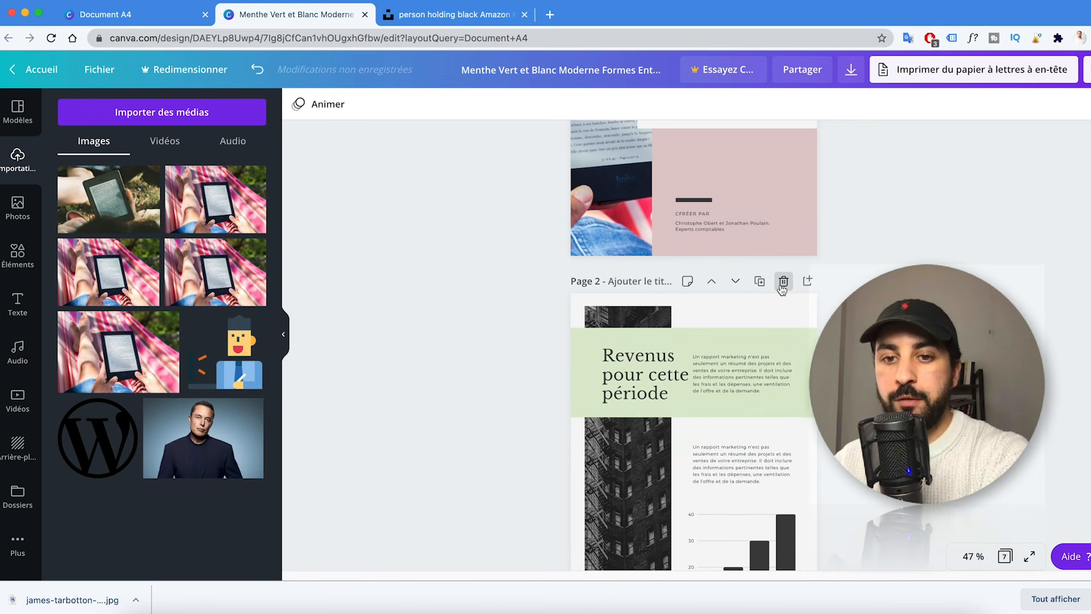
left_click(782, 282)
left_click(782, 283)
left_click(783, 282)
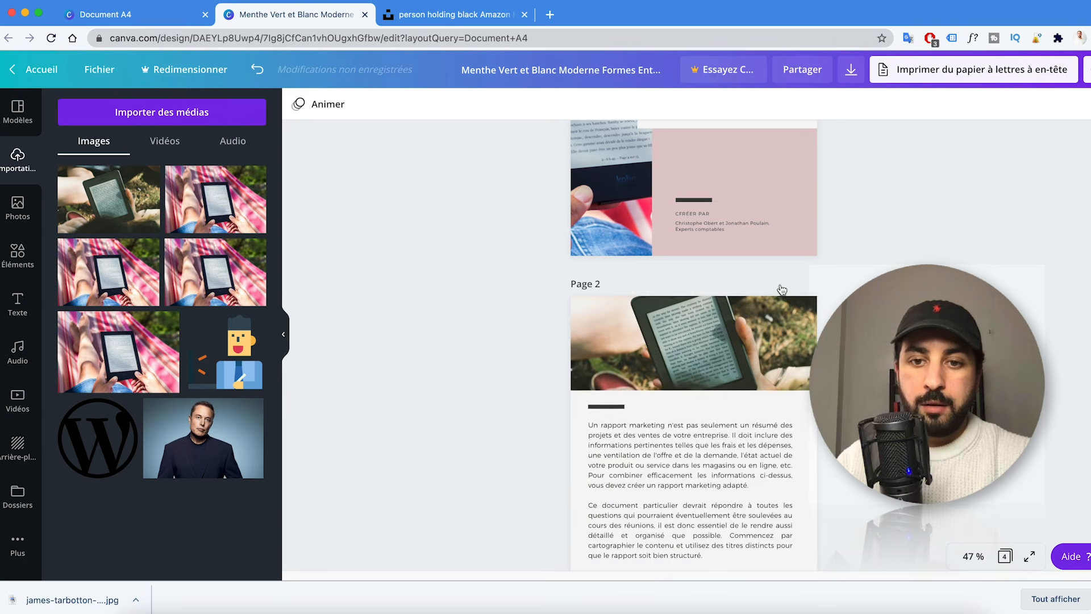
- Replace the header photo on page 3 with the uploaded photo of an e-reader on a pink blanket
scroll(782, 290, "down", 5)
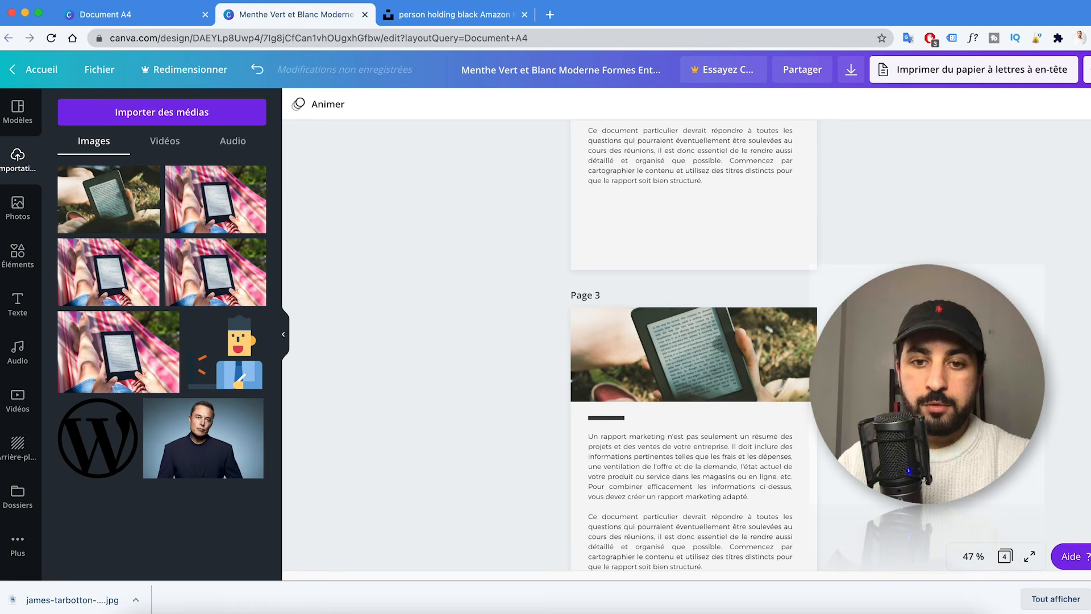
left_click(700, 331)
left_click_drag(238, 218, 693, 352)
scroll(693, 353, "up", 9)
scroll(694, 352, "down", 12)
scroll(693, 352, "up", 3)
scroll(693, 352, "up", 10)
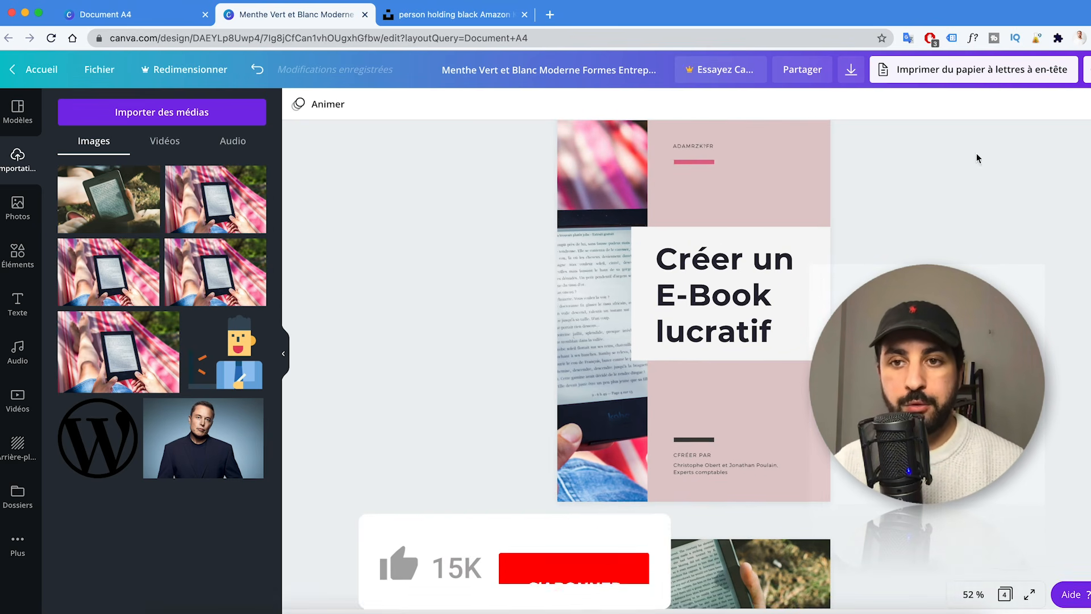
- Review the letterhead printing options offered for the design
left_click(919, 79)
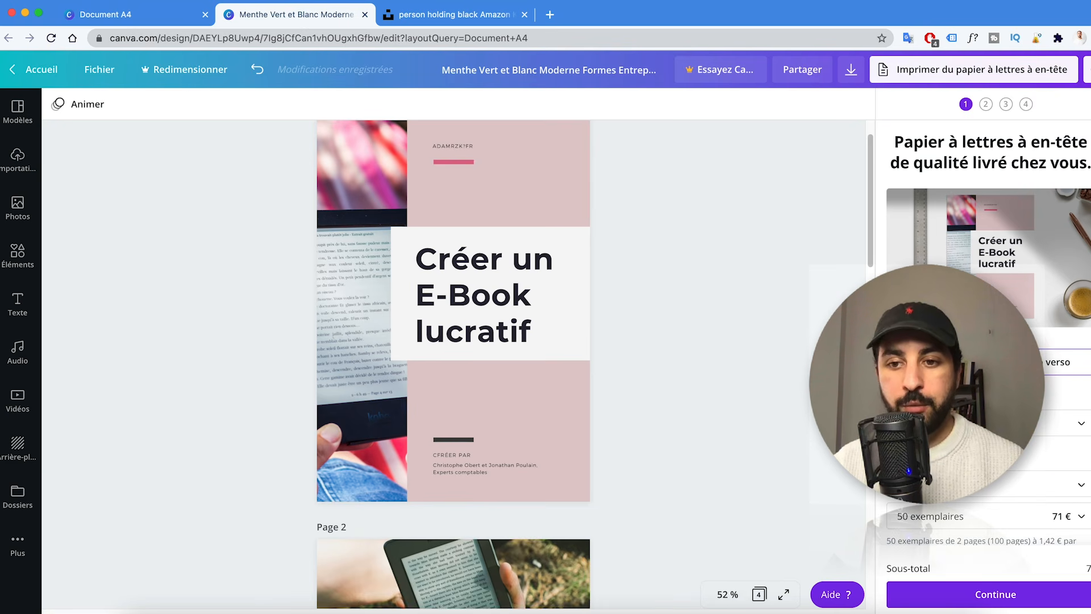
scroll(995, 254, "down", 3)
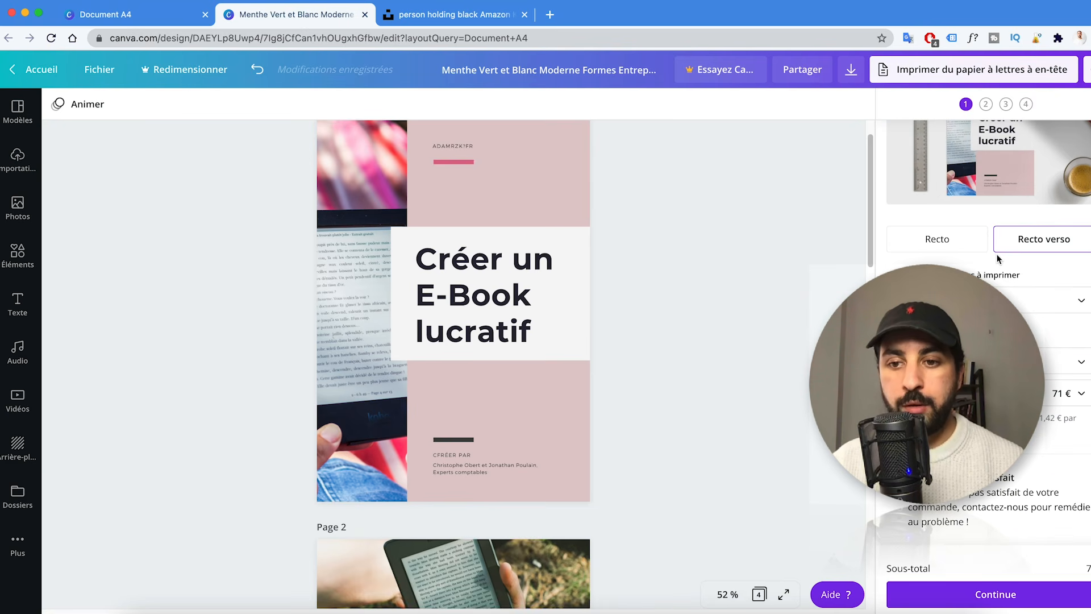
- Download the ebook as "PDF pour impression" with all four pages selected
left_click(852, 70)
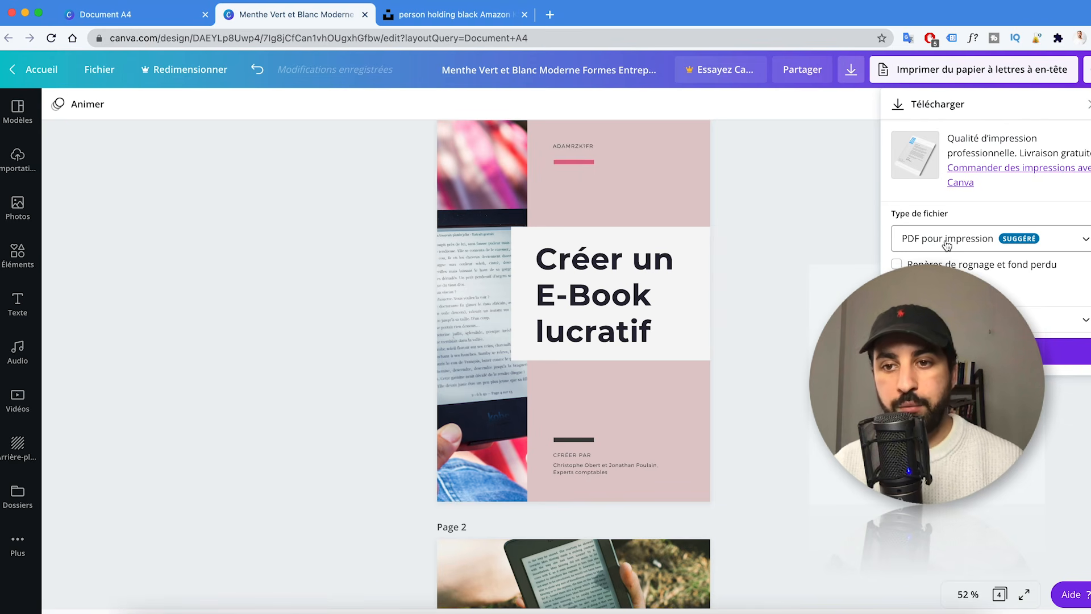
left_click(973, 320)
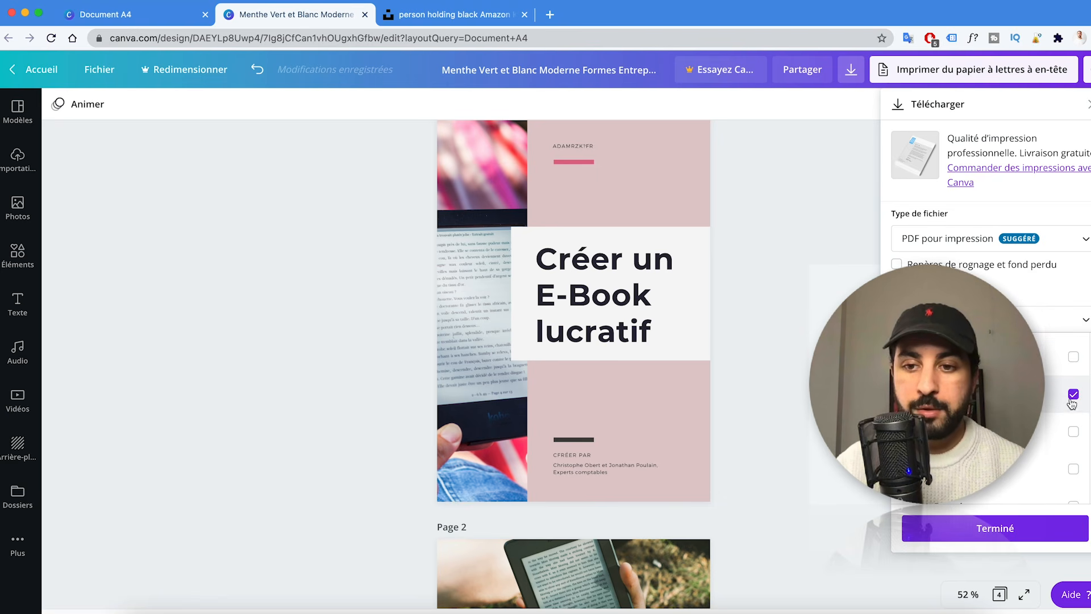
left_click(1073, 431)
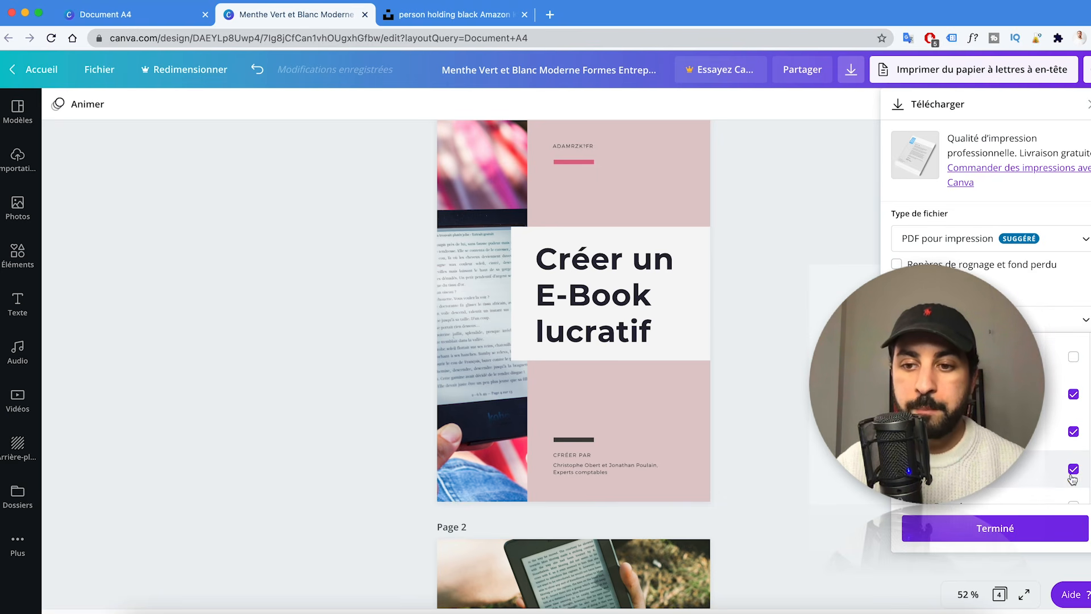
left_click(1074, 503)
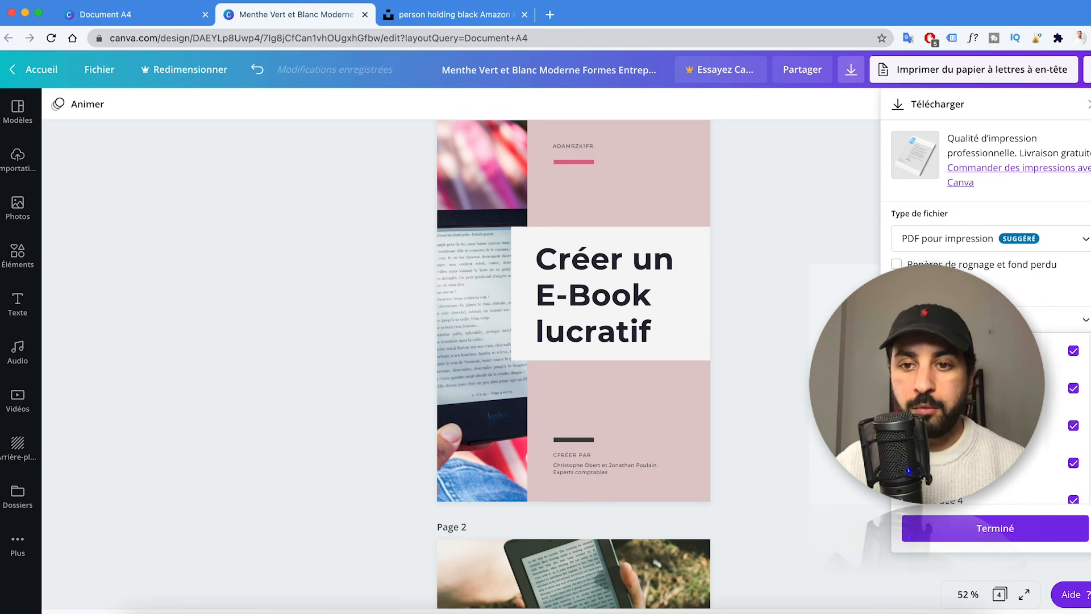
left_click(995, 528)
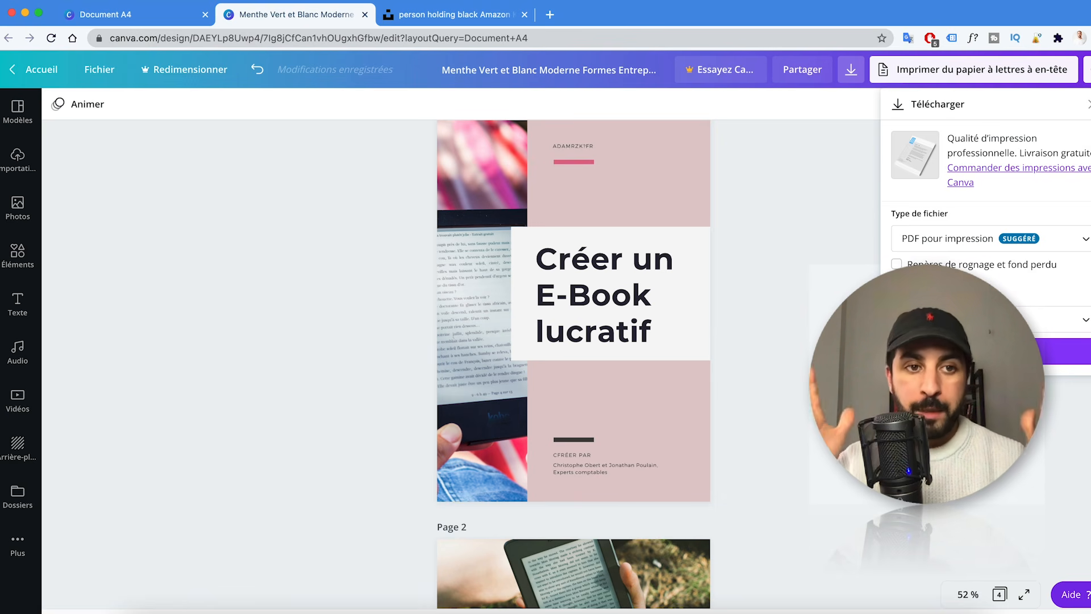
left_click(995, 351)
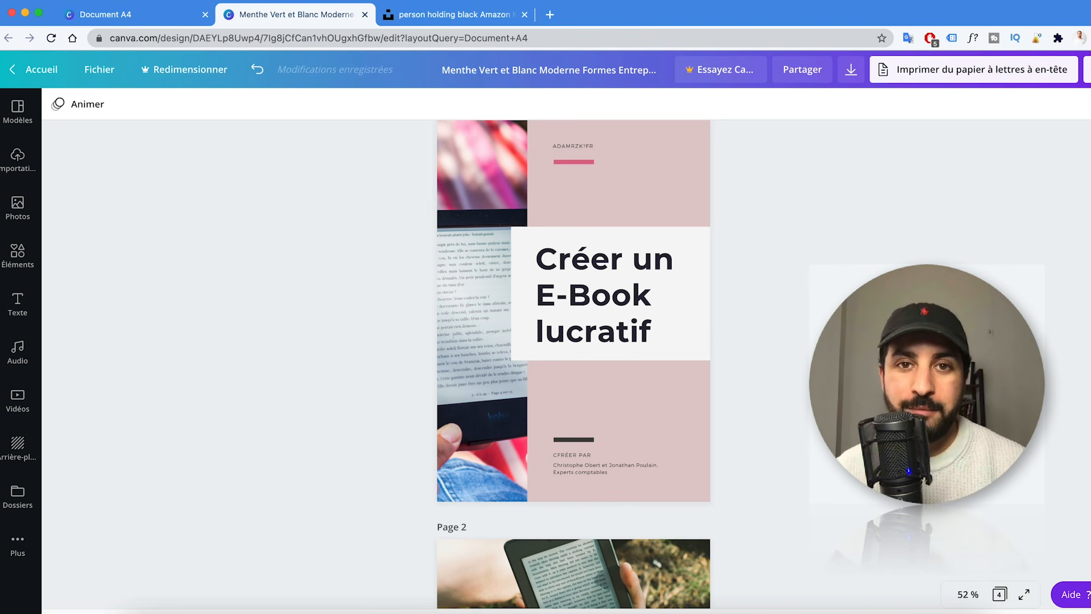
scroll(45, 427, "down", 6)
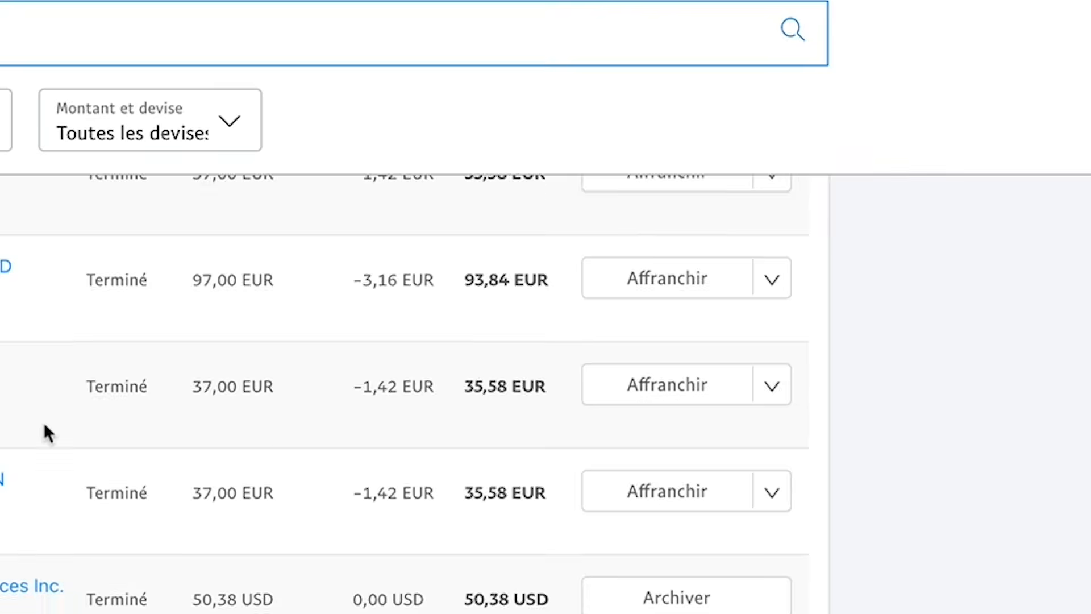
scroll(45, 425, "down", 10)
scroll(45, 423, "down", 5)
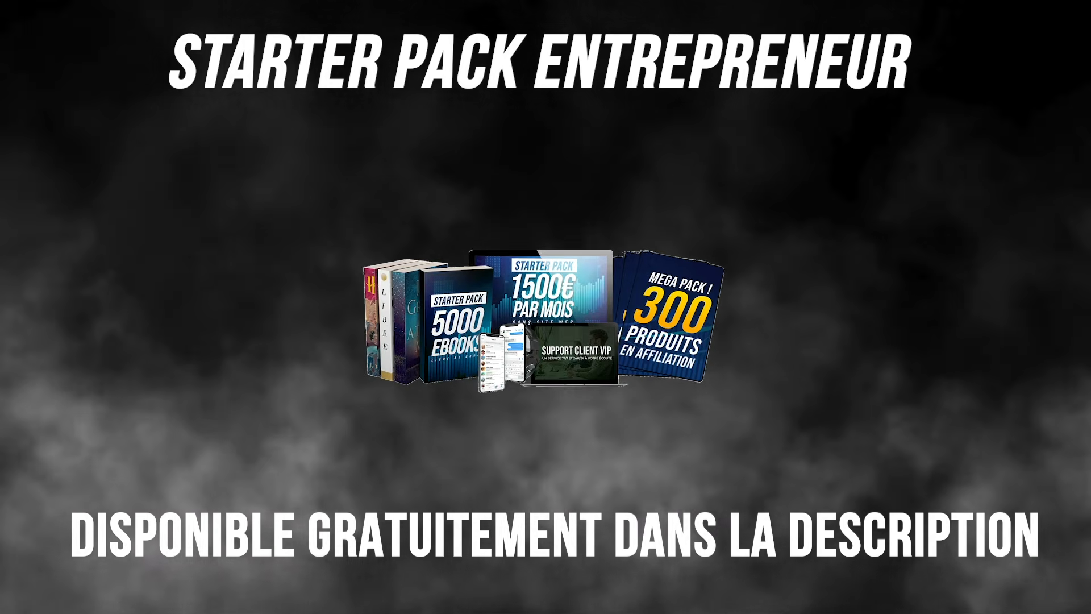